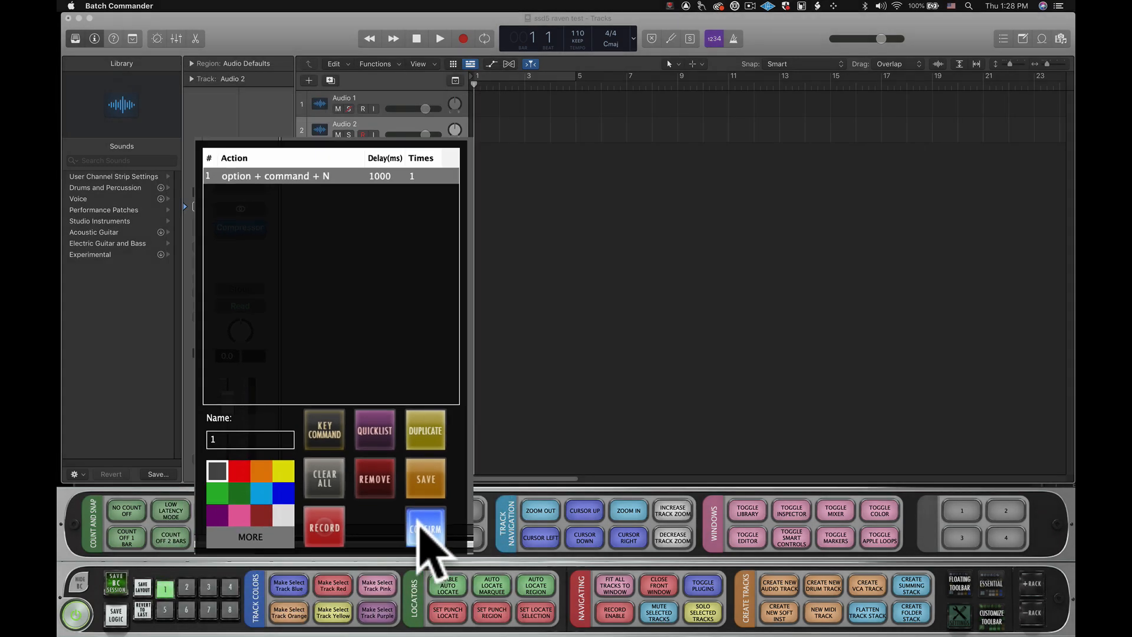
- Run batch button 1 to open the new-track dialog, and colour the button purple in its editor
click(342, 501)
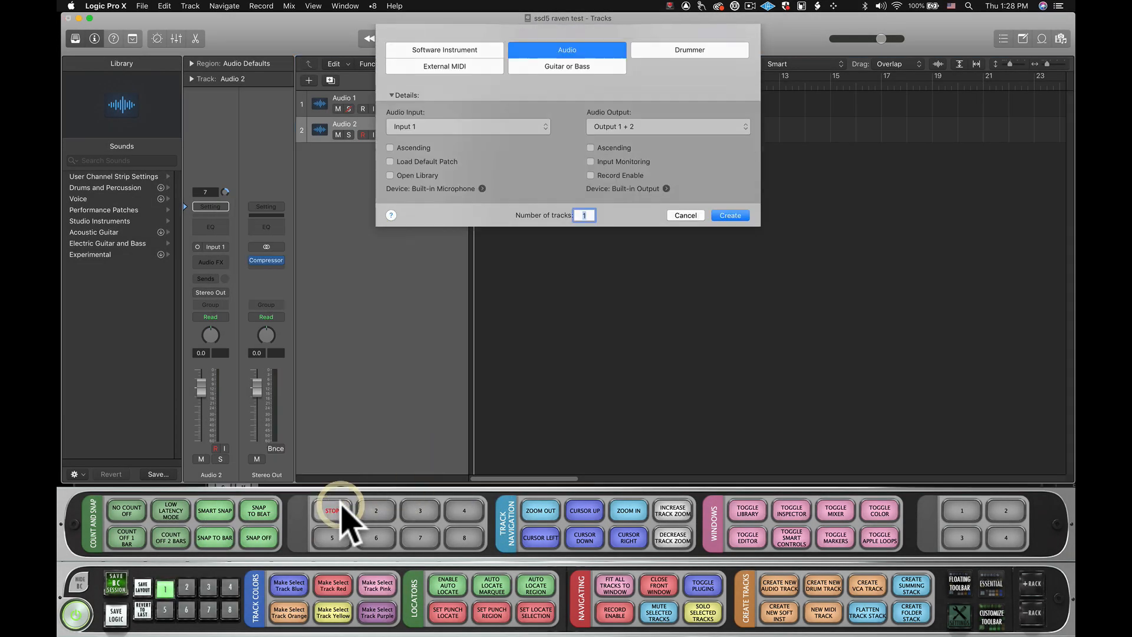
right_click(342, 501)
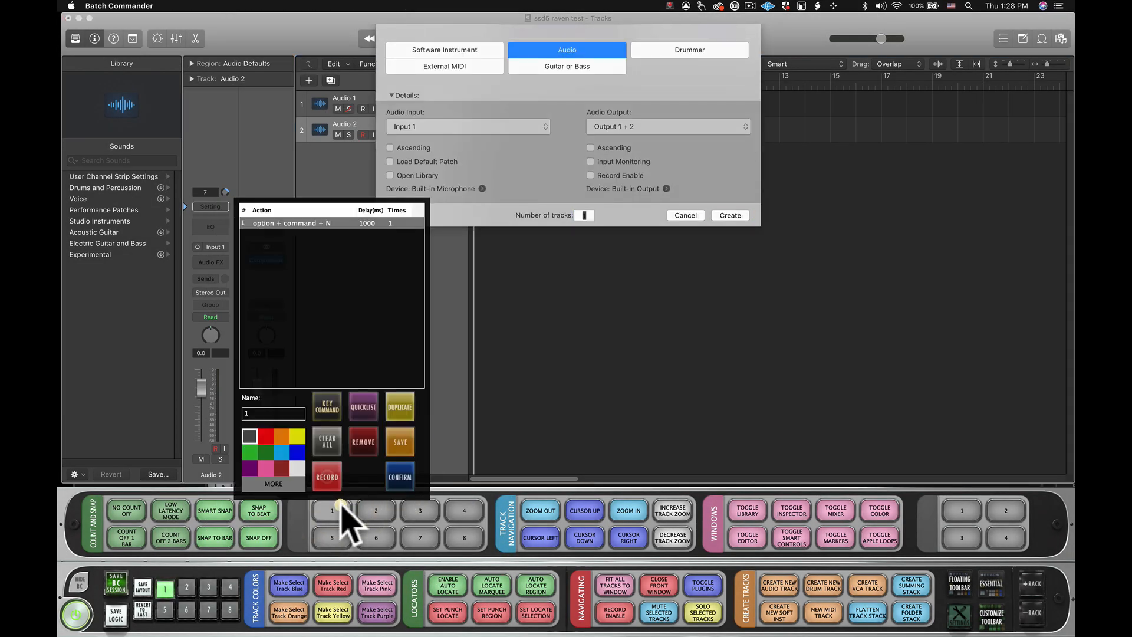
click(250, 467)
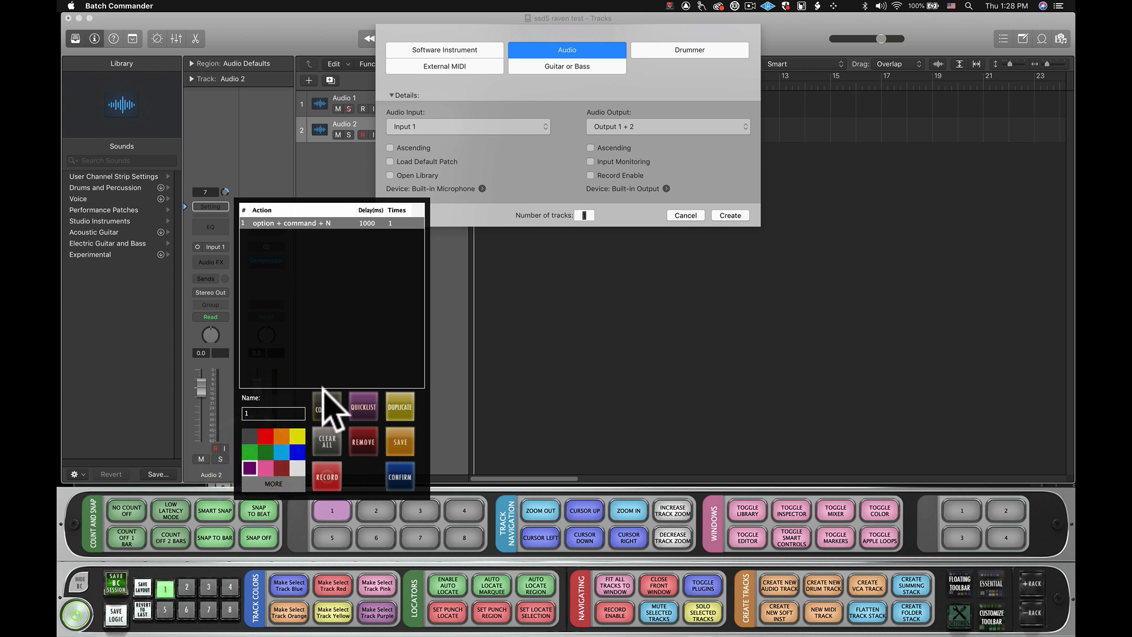
- Record choosing Software Instrument and opening the Instrument list, and save the recording as "CLick Software and Inst"
click(330, 479)
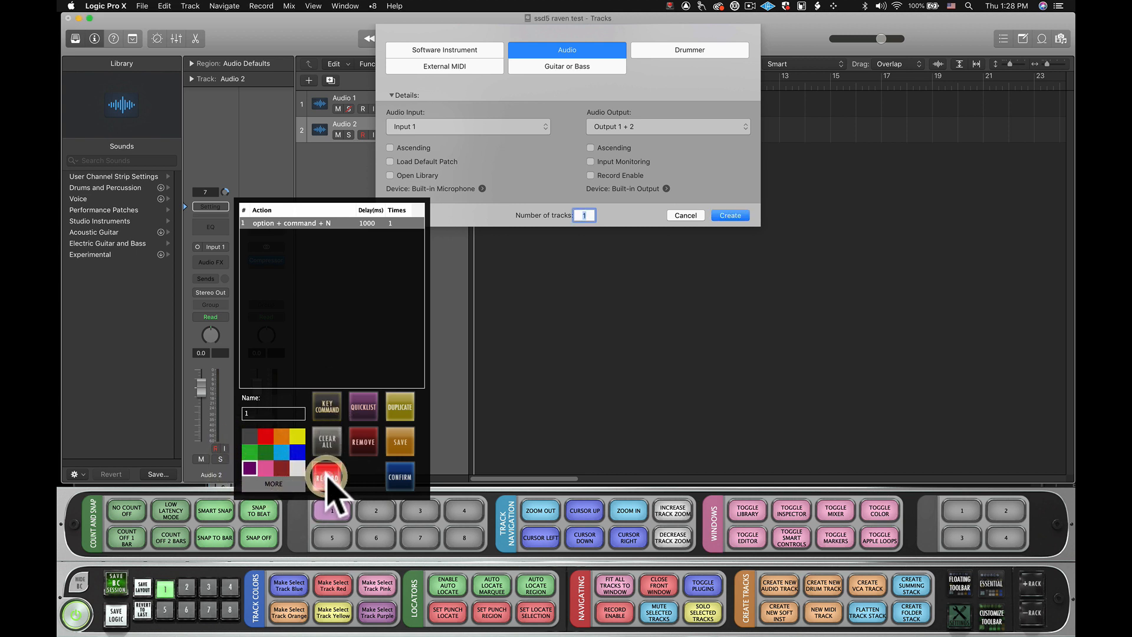
click(417, 49)
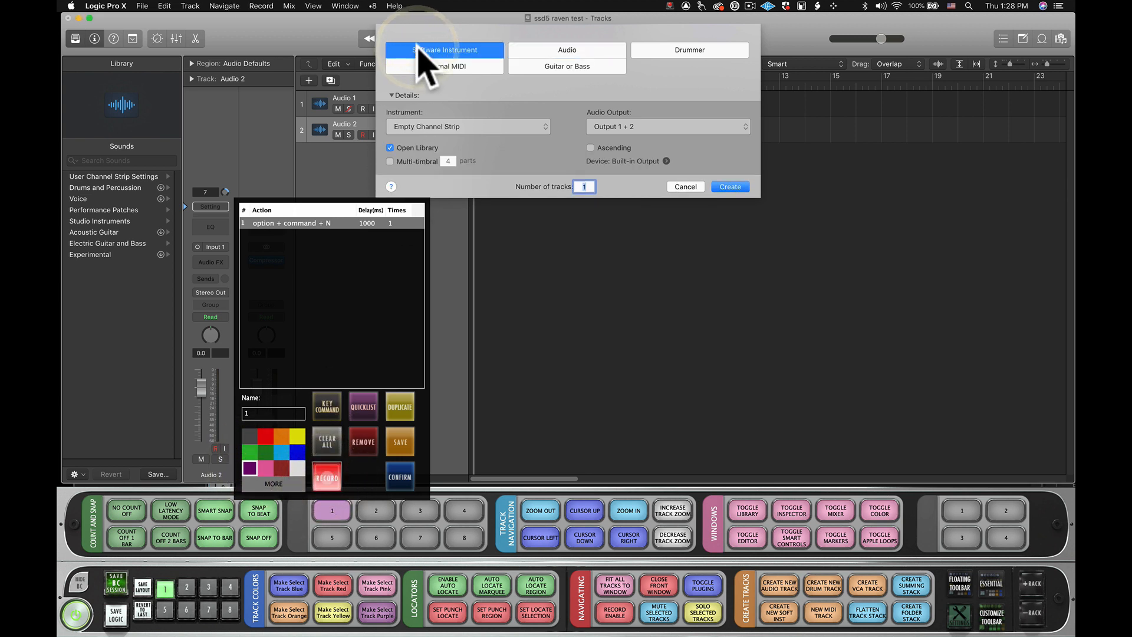
click(442, 127)
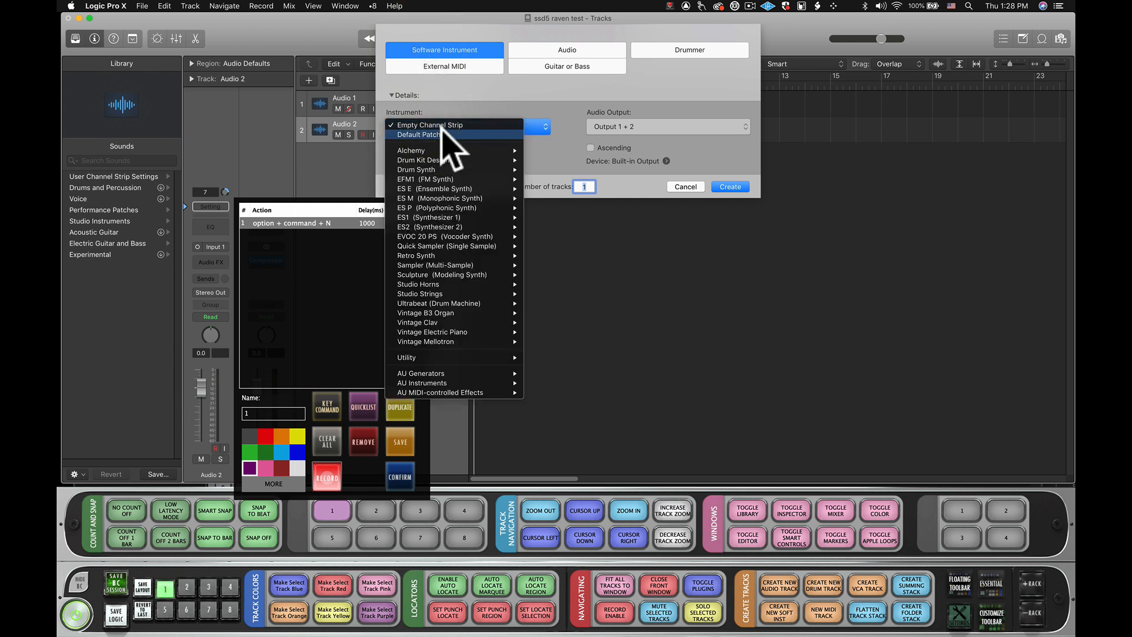
click(328, 478)
click(549, 316)
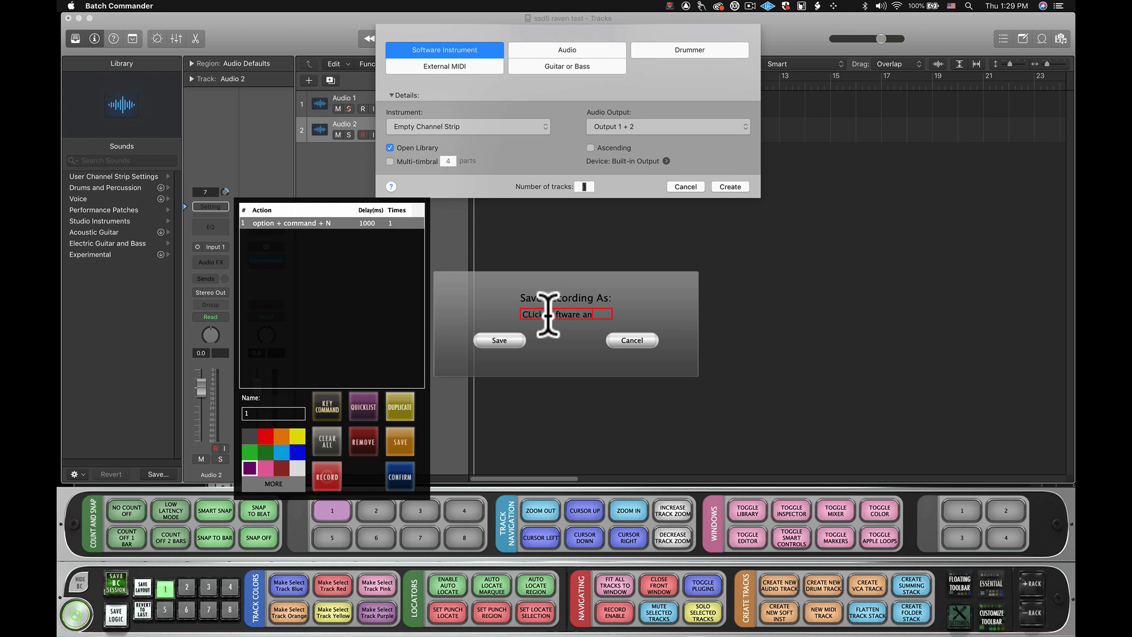
click(504, 337)
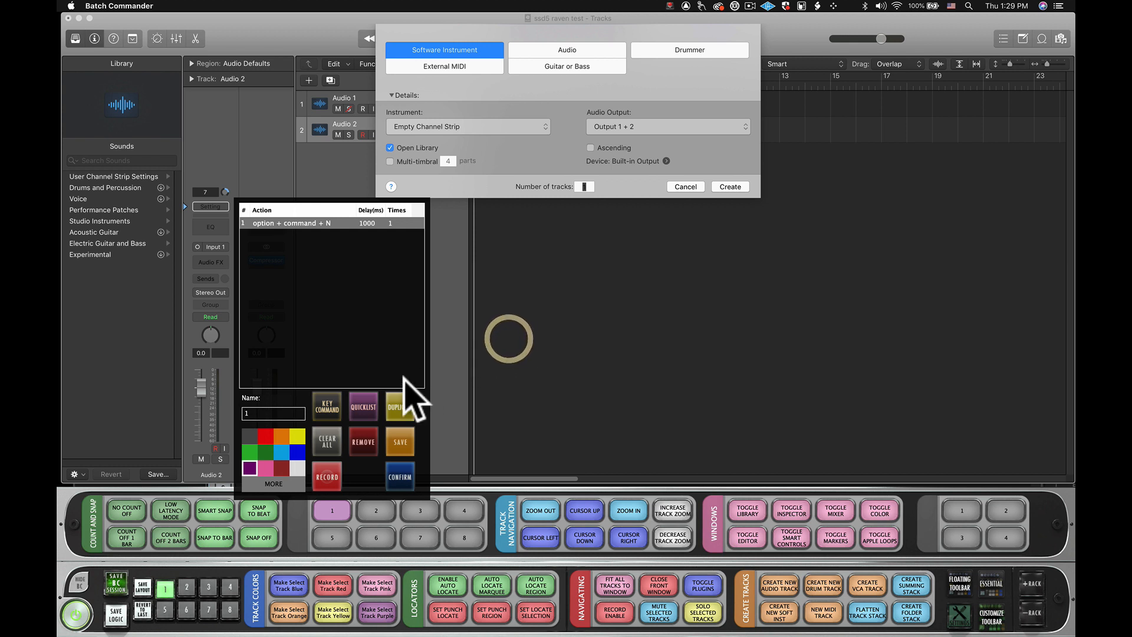
- Add the user script "CLick Software and Inst" as the batch's second action with a 1000 ms delay, and confirm
click(366, 407)
click(496, 225)
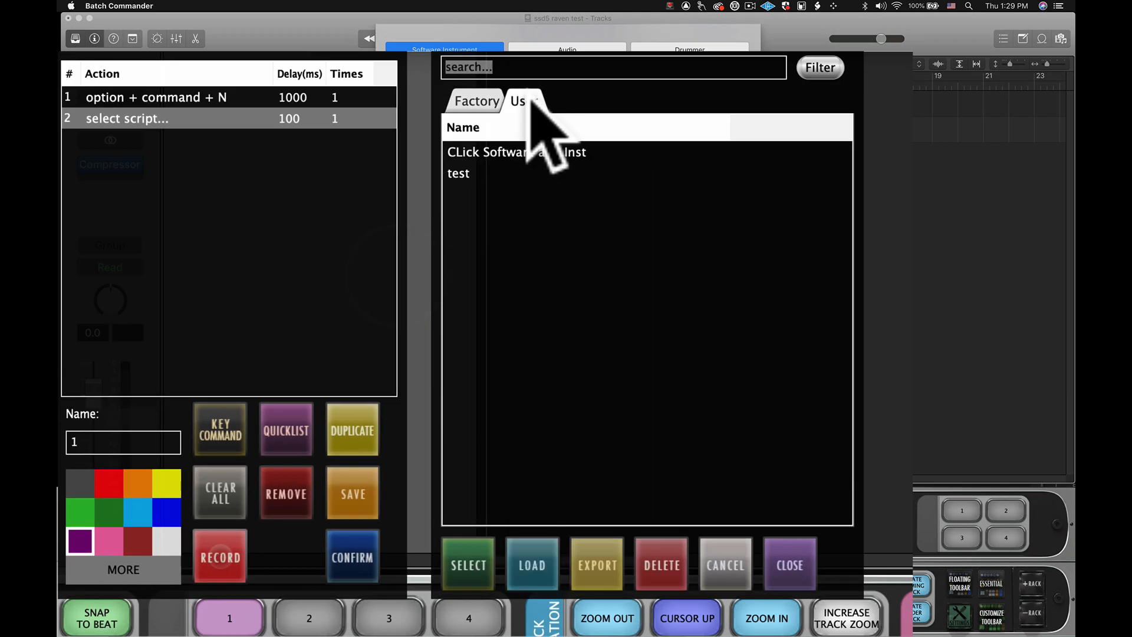
click(487, 250)
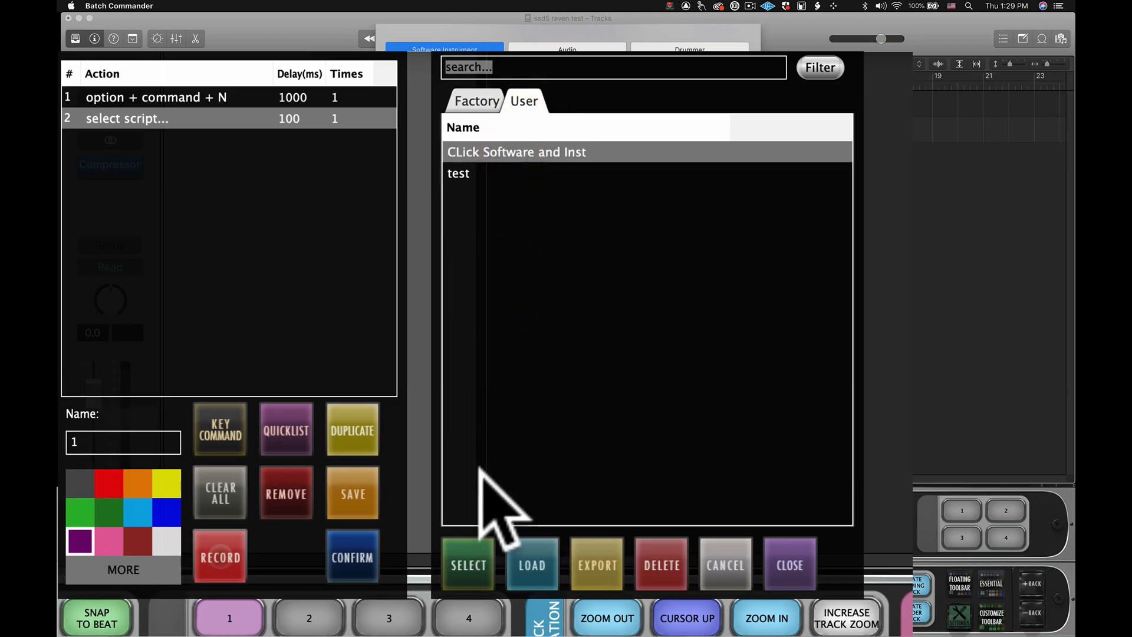
click(467, 559)
click(784, 553)
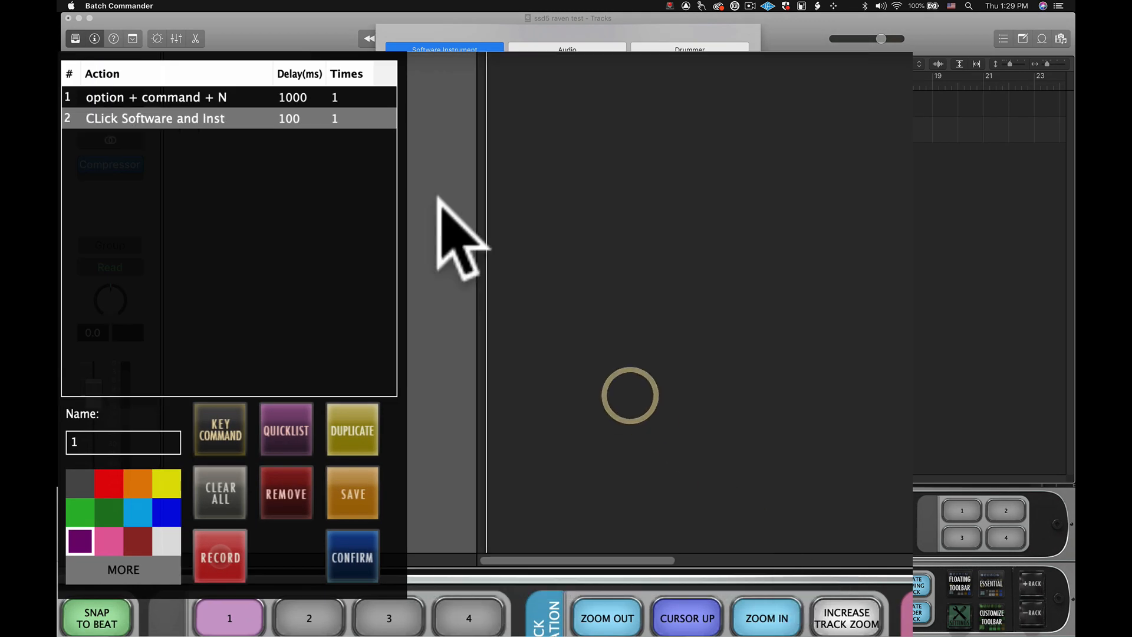
double_click(310, 120)
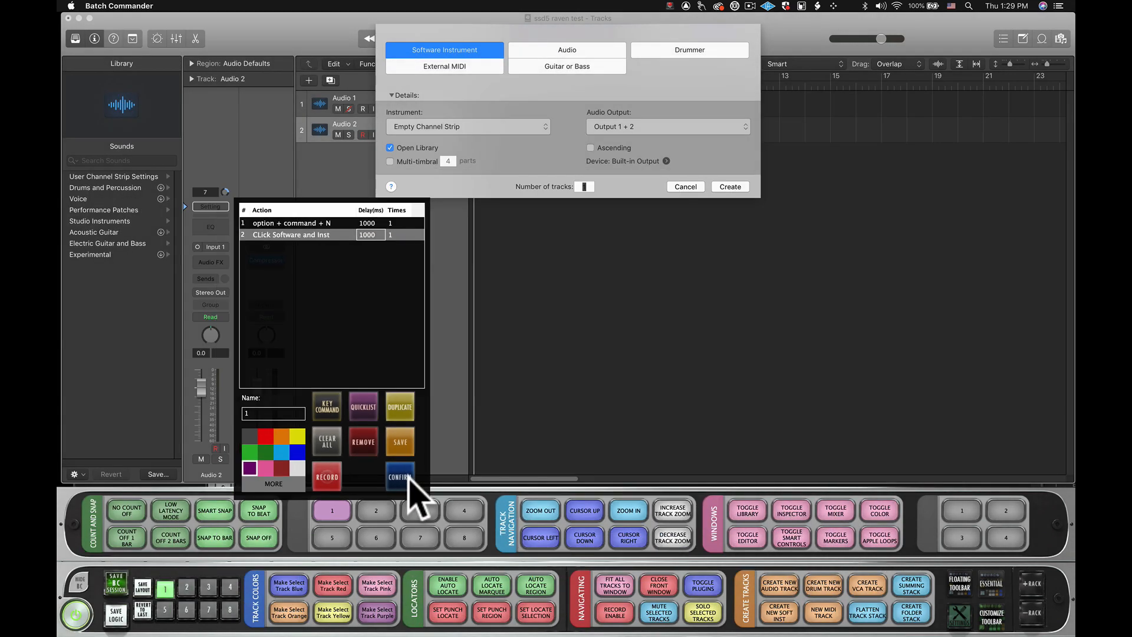
click(353, 558)
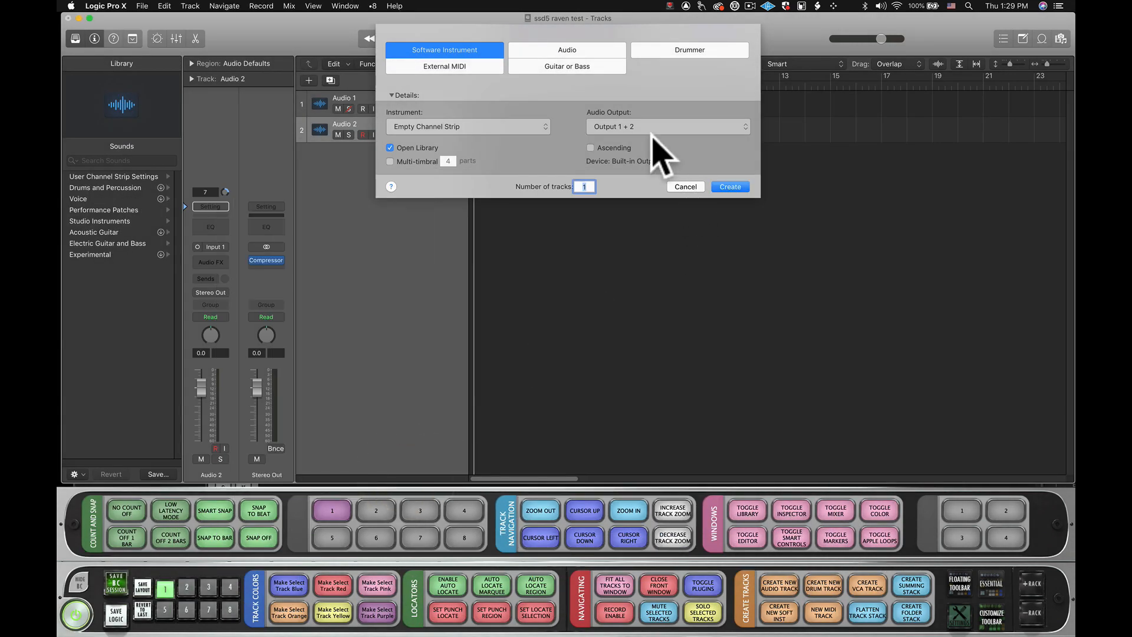
- Create one new audio track, and run batch button 1 to test the recorded script
click(579, 52)
key(Return)
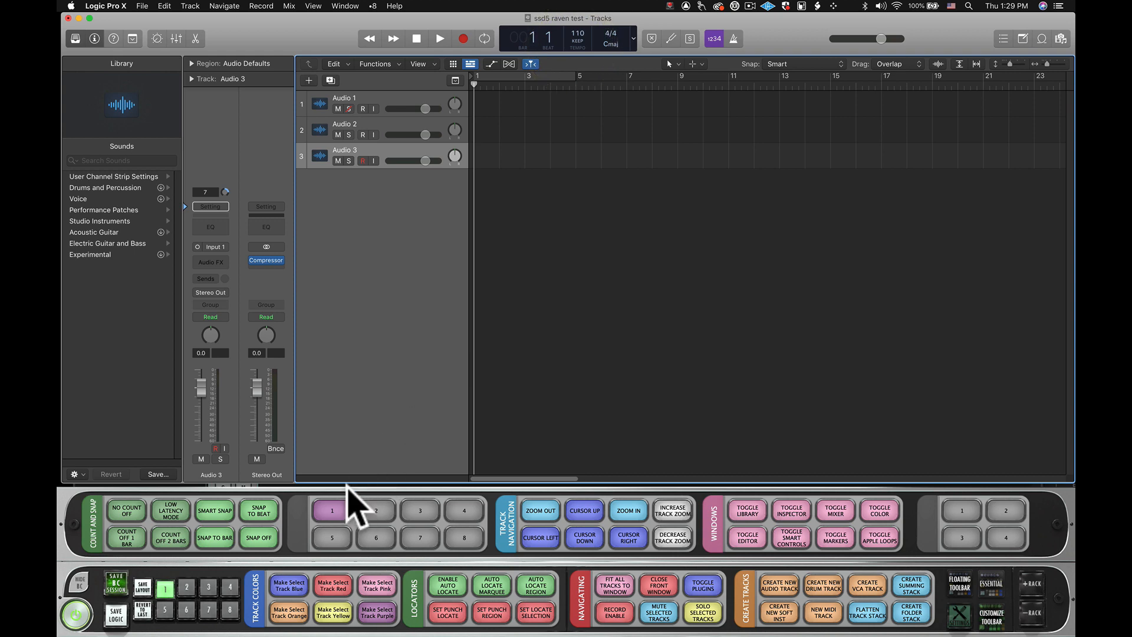
click(333, 511)
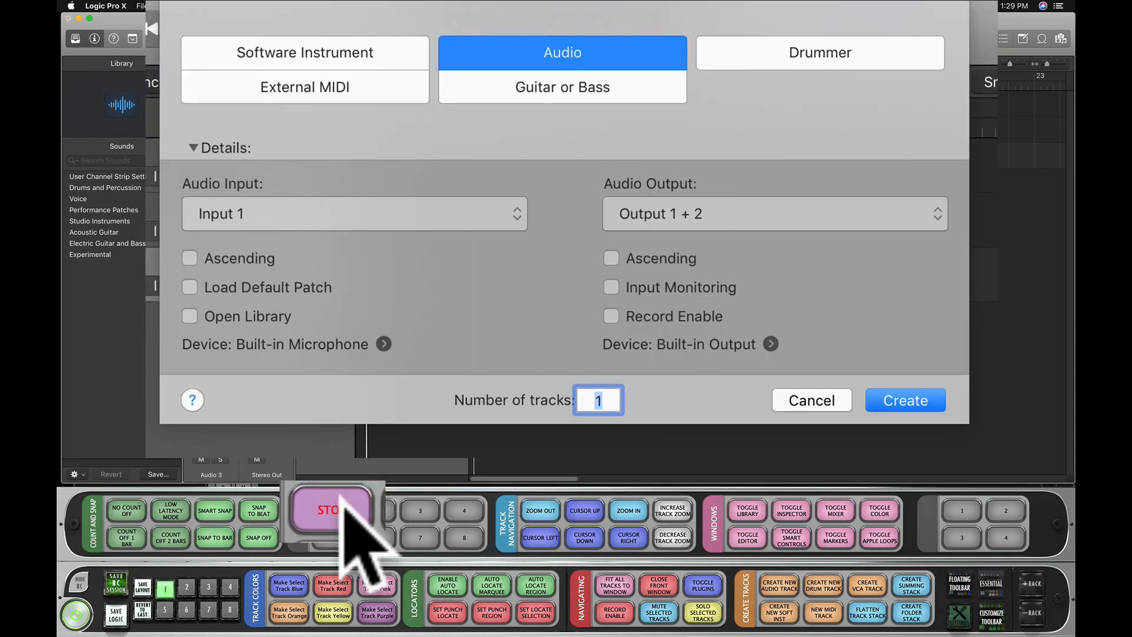
click(254, 52)
click(298, 212)
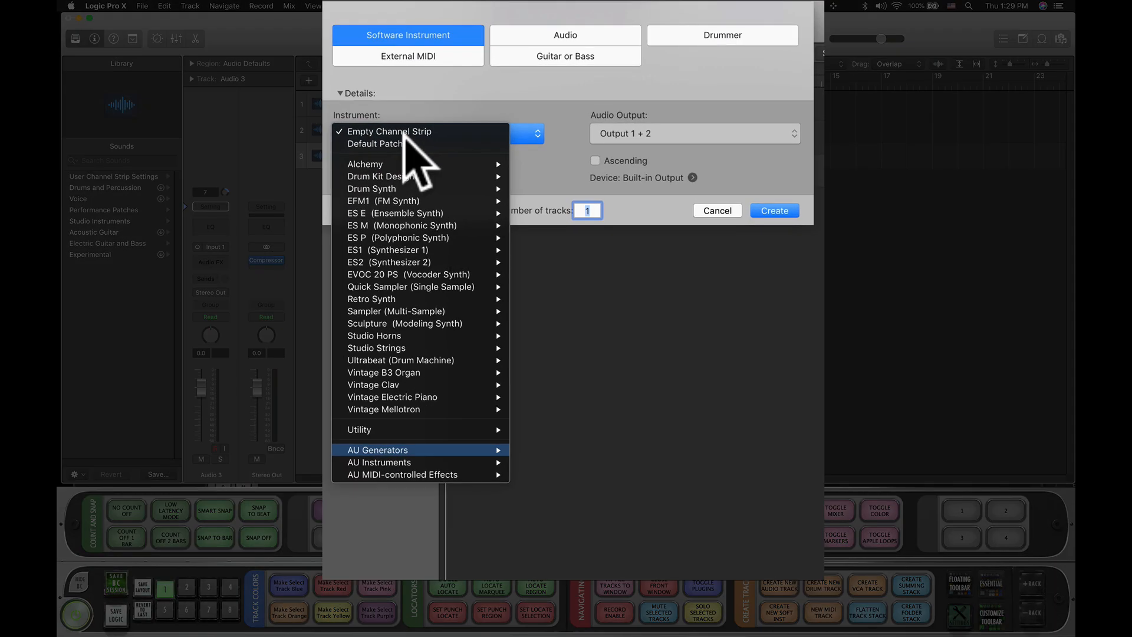
mouse_move(413, 462)
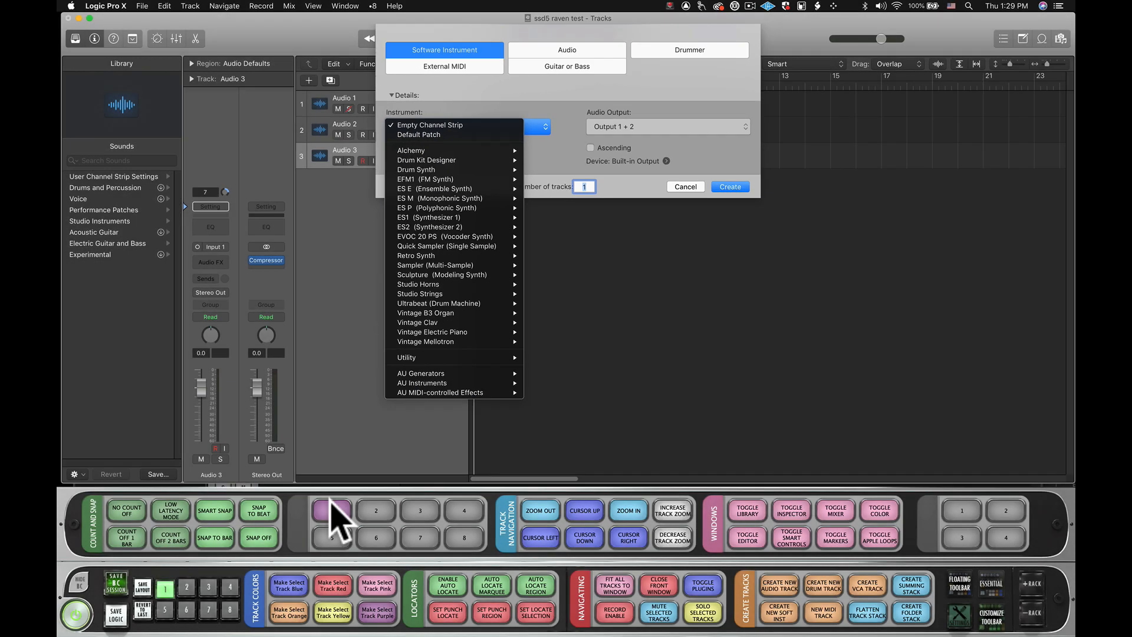
- Append the key commands AU, spacebar, INST and cursor right to batch button 1
click(334, 513)
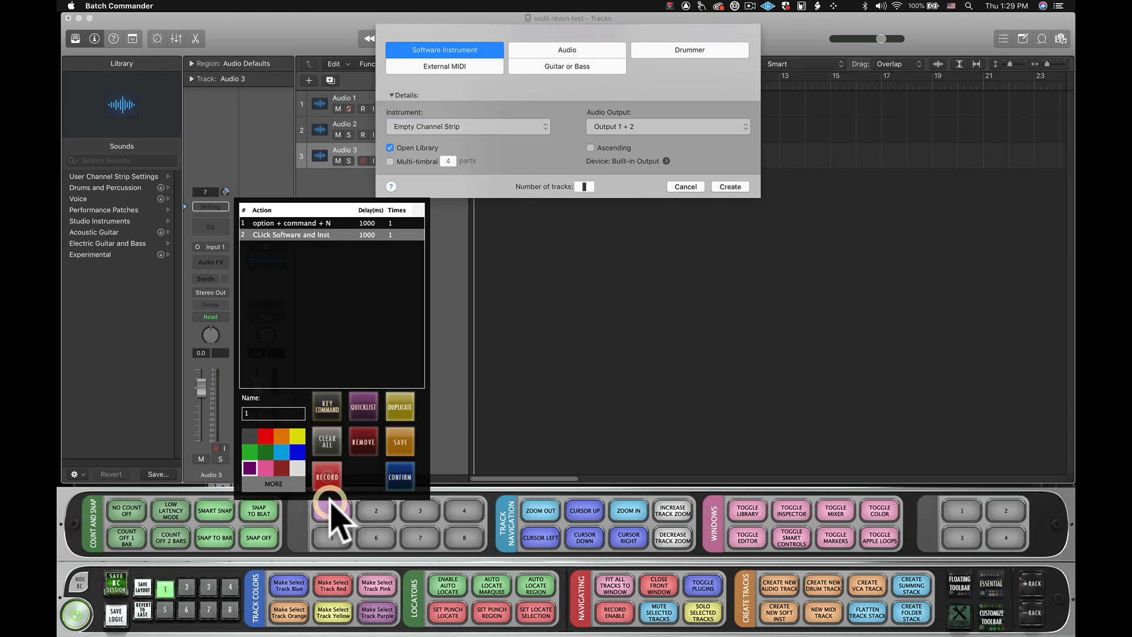
click(334, 420)
text(AU)
click(327, 464)
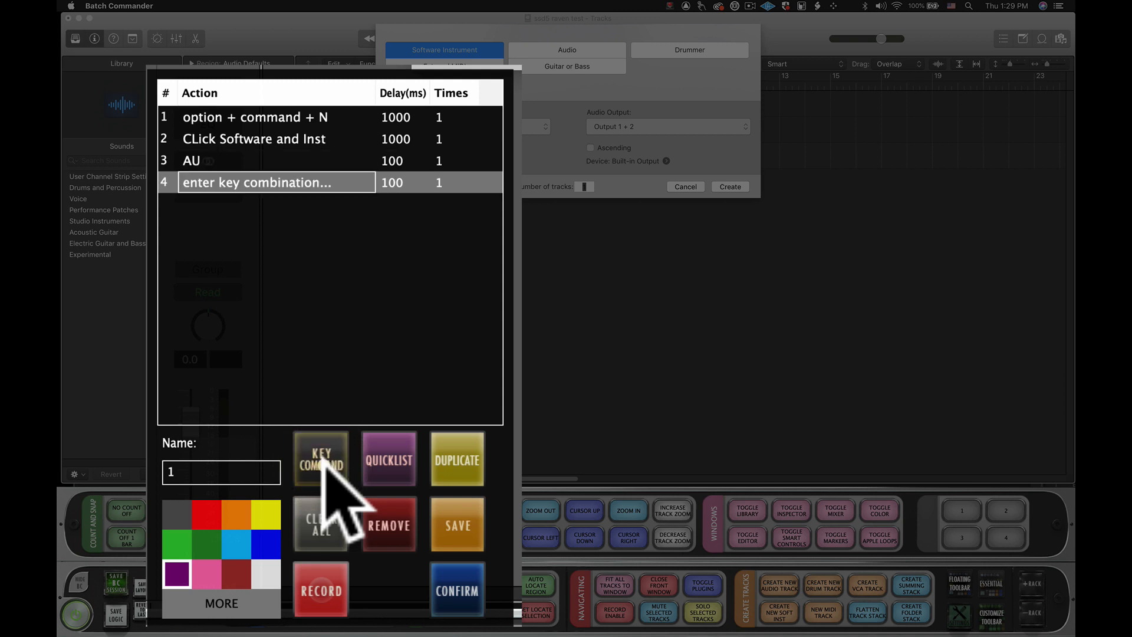
key(space)
click(327, 466)
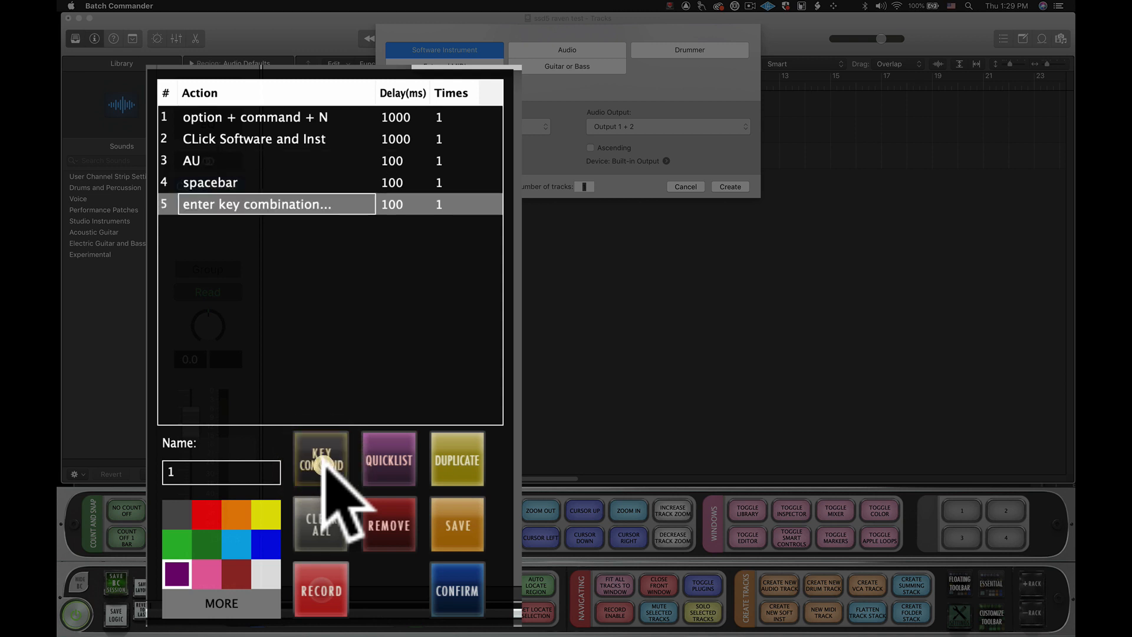
text(INST)
click(327, 464)
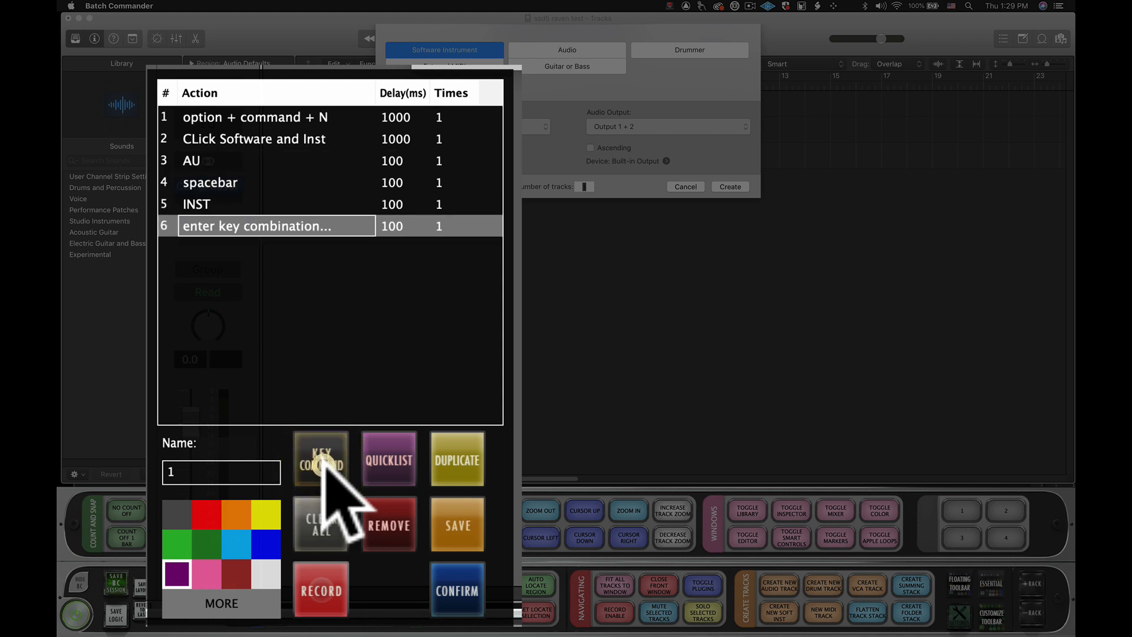
key(Right)
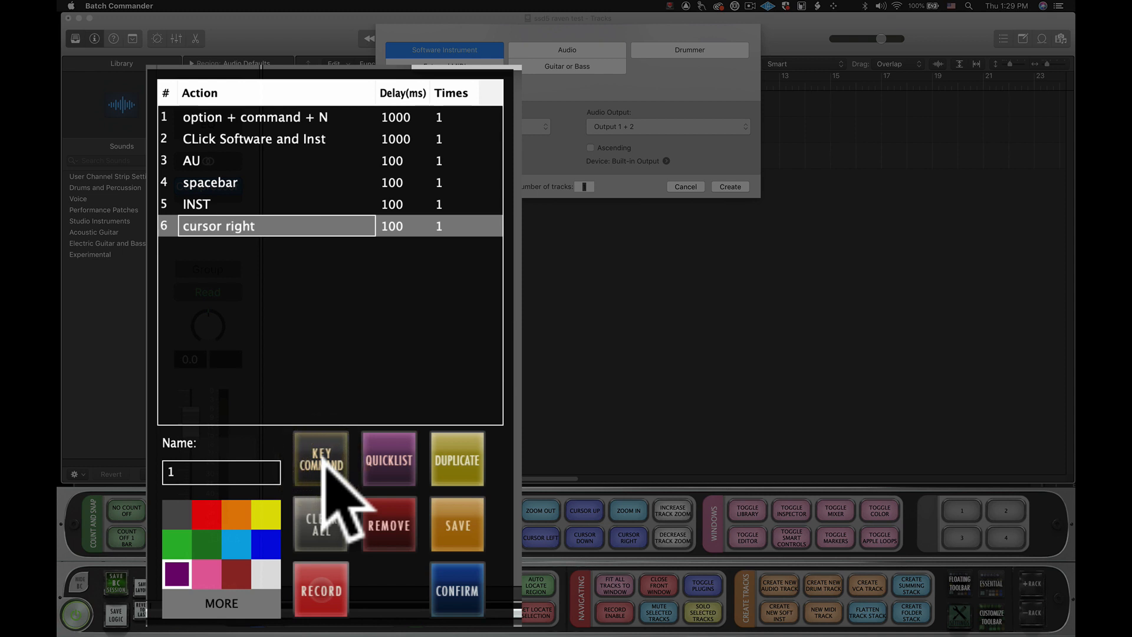
- Append the key commands SONIC, cursor right twice and return to the end of the batch
click(327, 466)
text(SONIC)
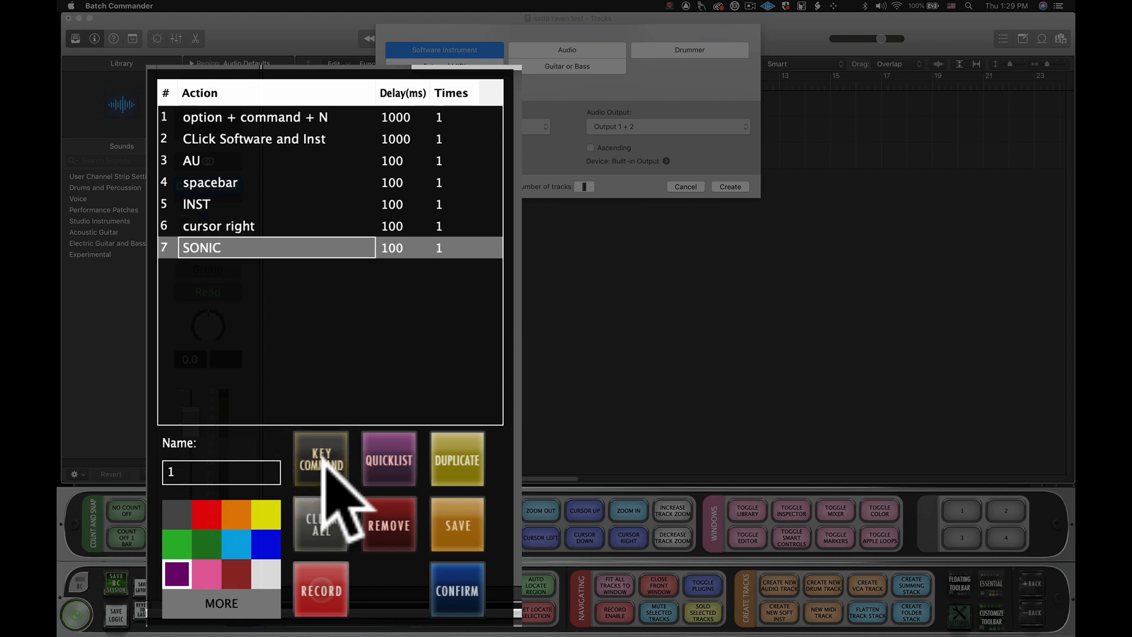
click(328, 465)
key(Right)
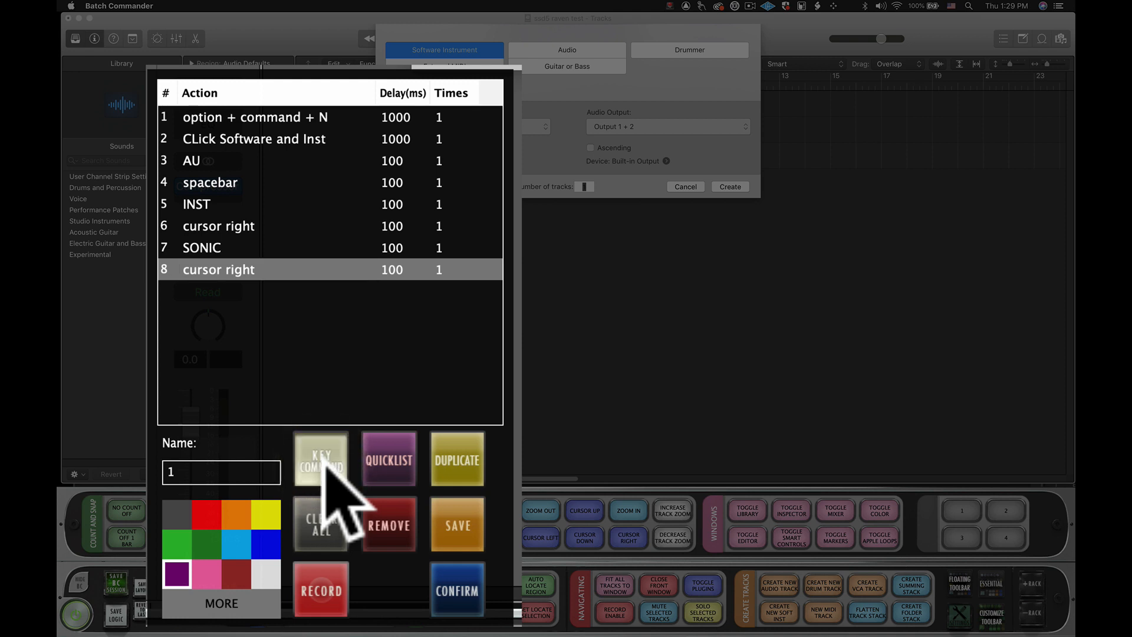
click(328, 466)
key(Right)
click(327, 466)
key(Return)
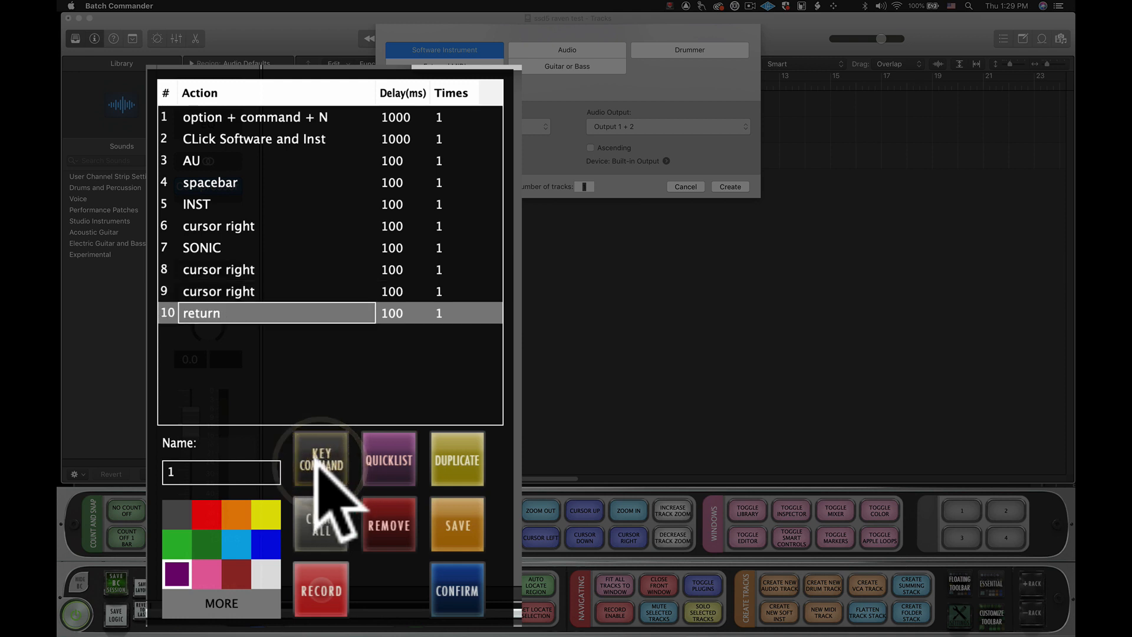
- Name the batch button "Add Ana 2", confirm it, and test it after cancelling the open new-track dialog
click(244, 471)
text(Add Ana 2)
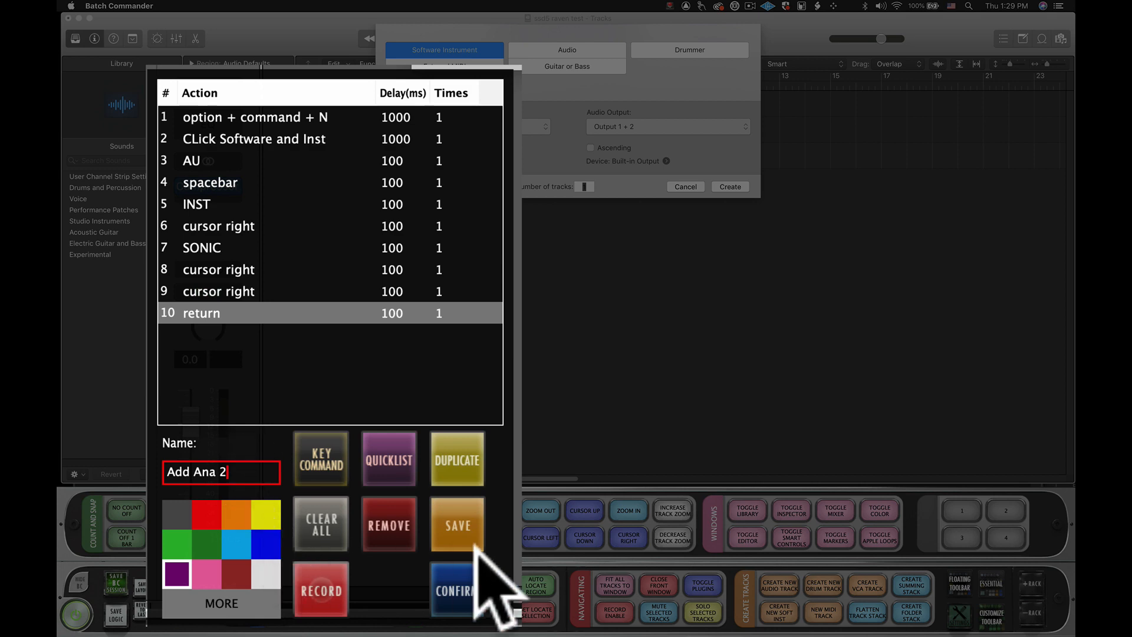
click(458, 573)
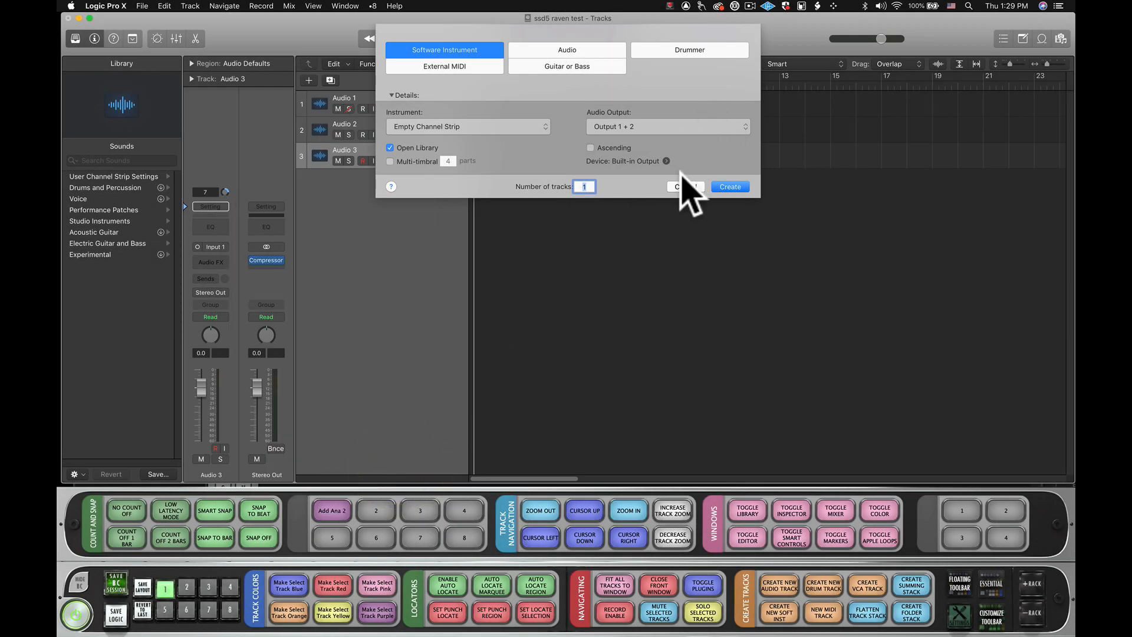
click(681, 186)
click(334, 511)
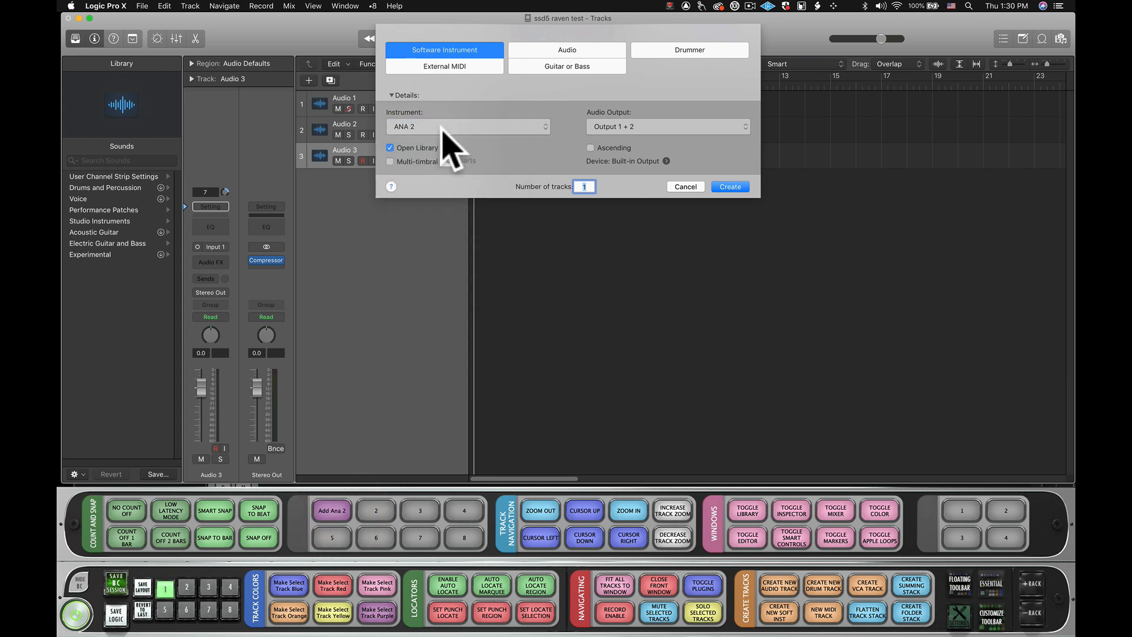
- Append a second return key command to the Add Ana 2 batch and confirm
right_click(330, 506)
click(324, 400)
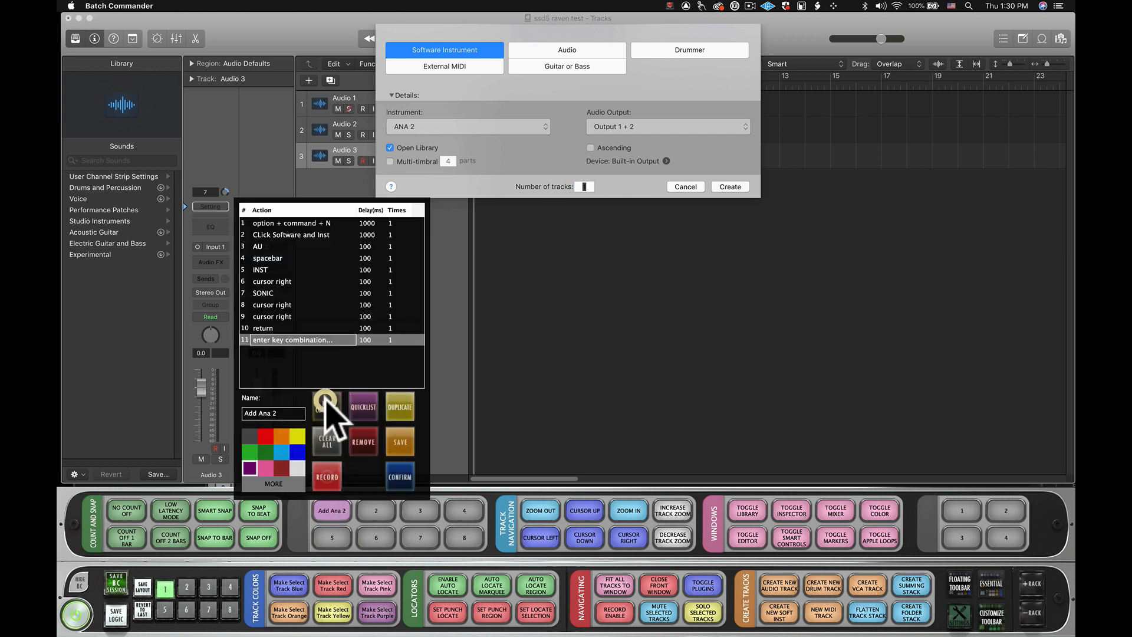
key(Return)
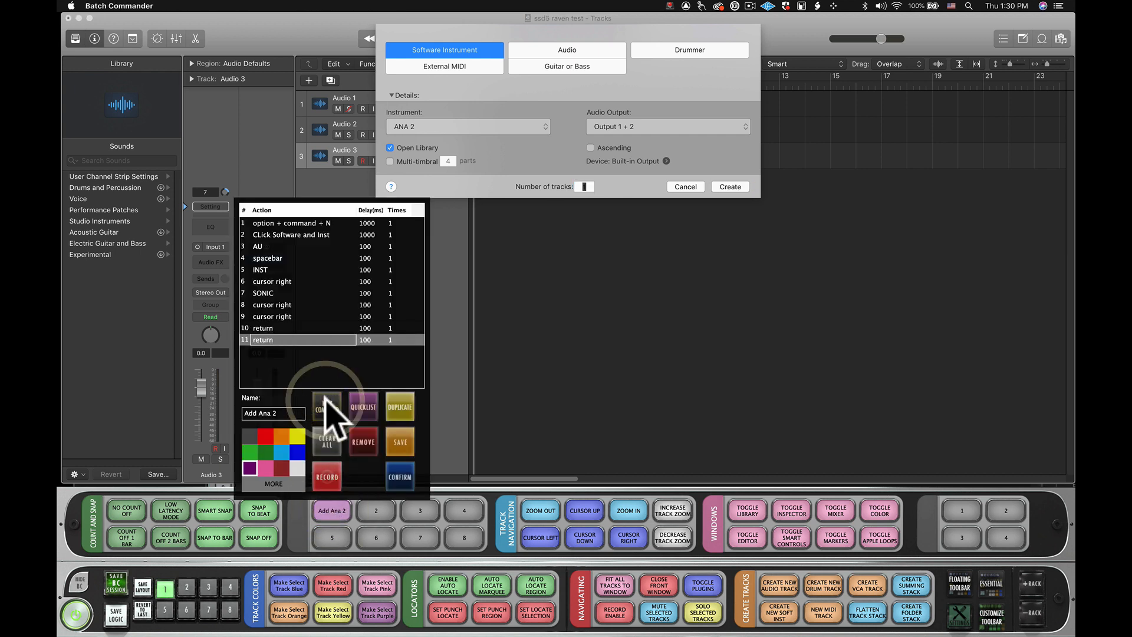
click(403, 478)
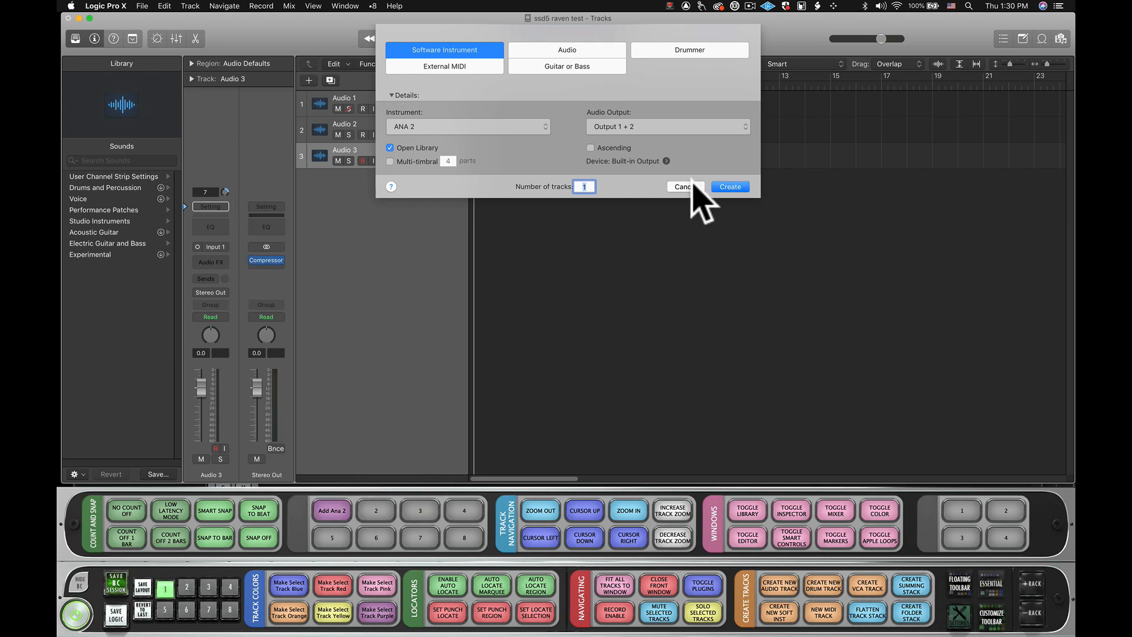
- Cancel the open new-track dialog and run Add Ana 2 to create a software instrument track with ANA 2
click(690, 186)
click(339, 504)
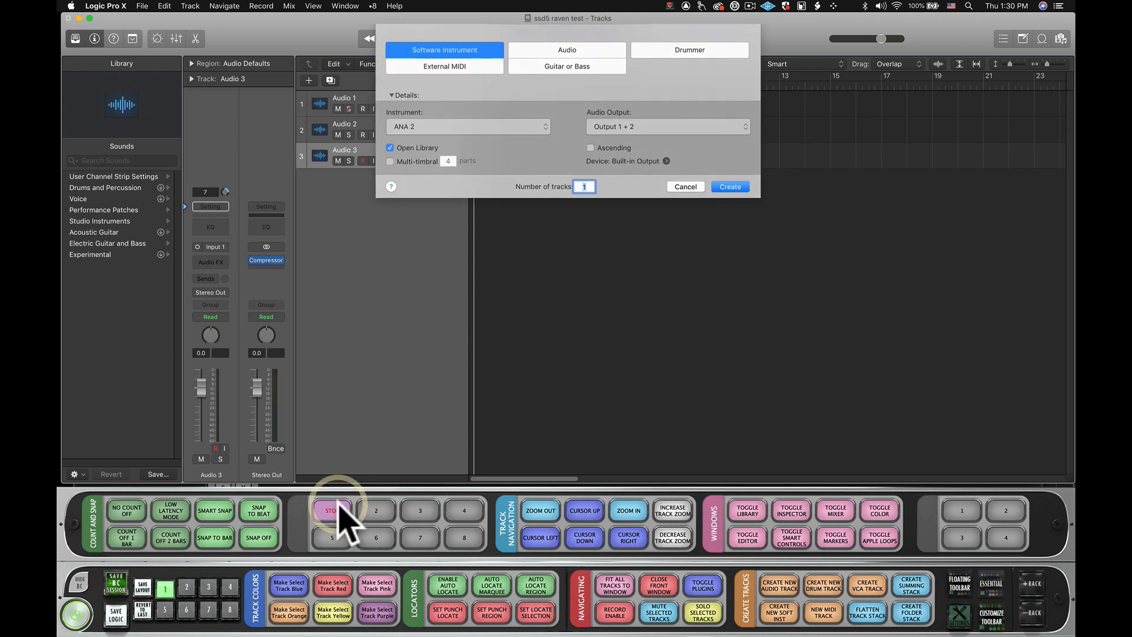
click(443, 128)
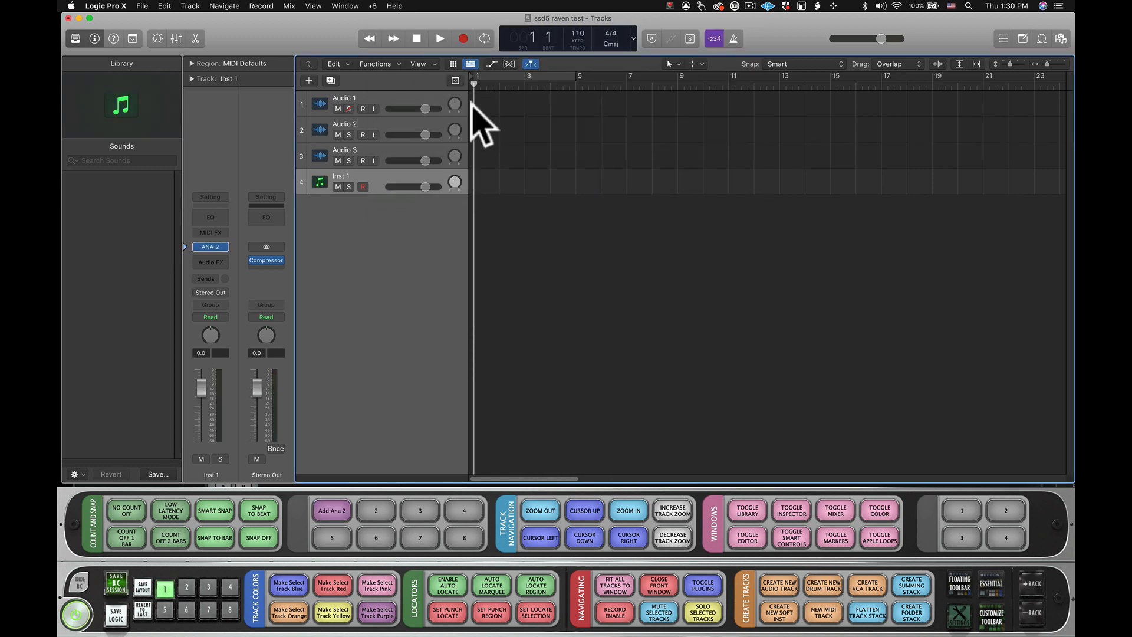
- Reopen the Add Ana 2 button's editor and save its batch command
right_click(342, 507)
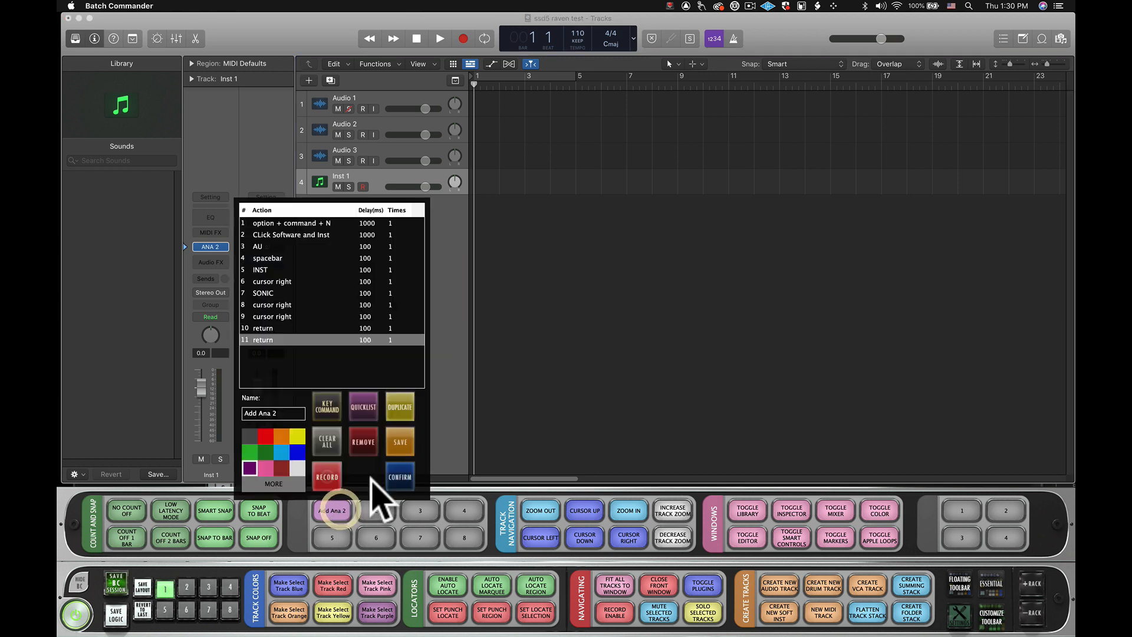
click(403, 439)
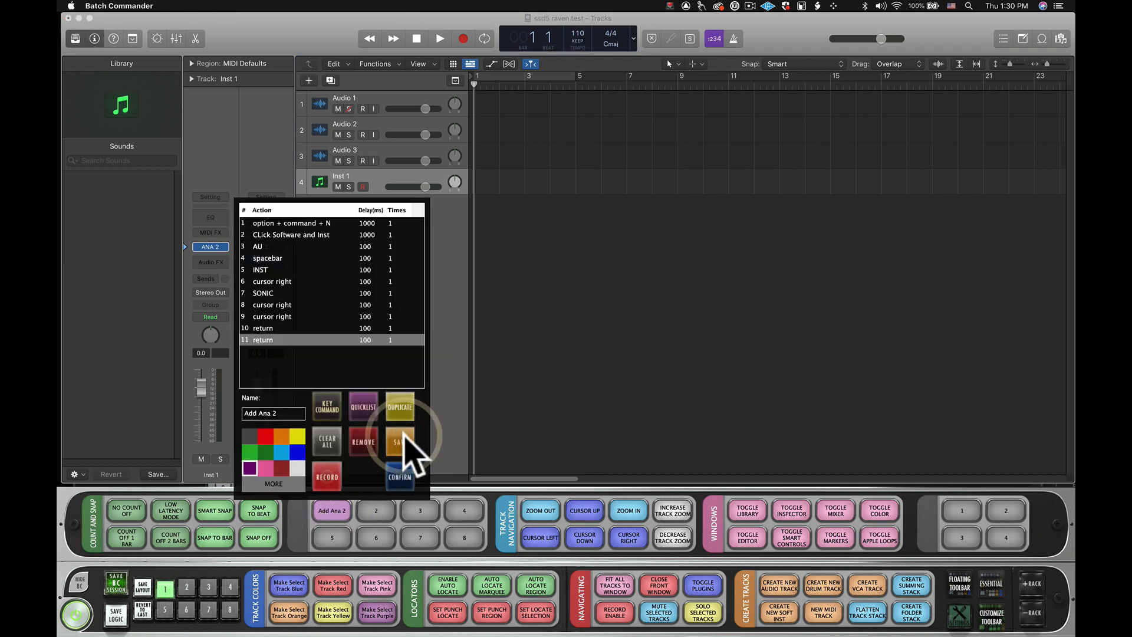
- Confirm the Add Ana 2 batch and name the second batch button "add ssd"
click(398, 485)
right_click(378, 506)
click(321, 414)
text(add ssd)
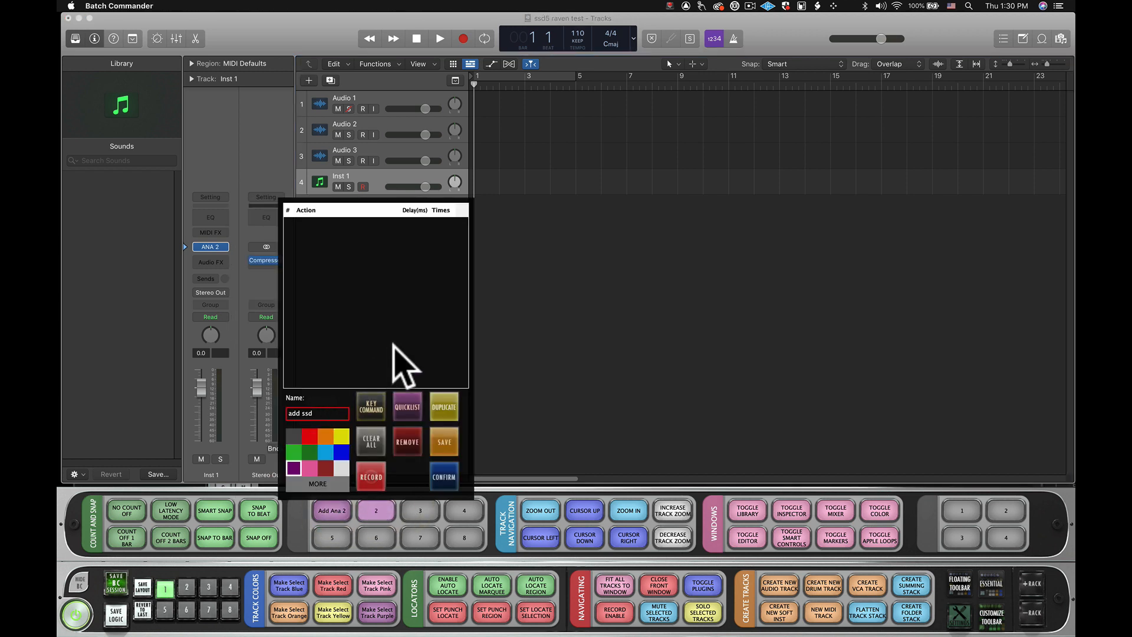
- Insert the actions of the saved user script Add Ana 2 into the add ssd batch and close the script list
click(407, 401)
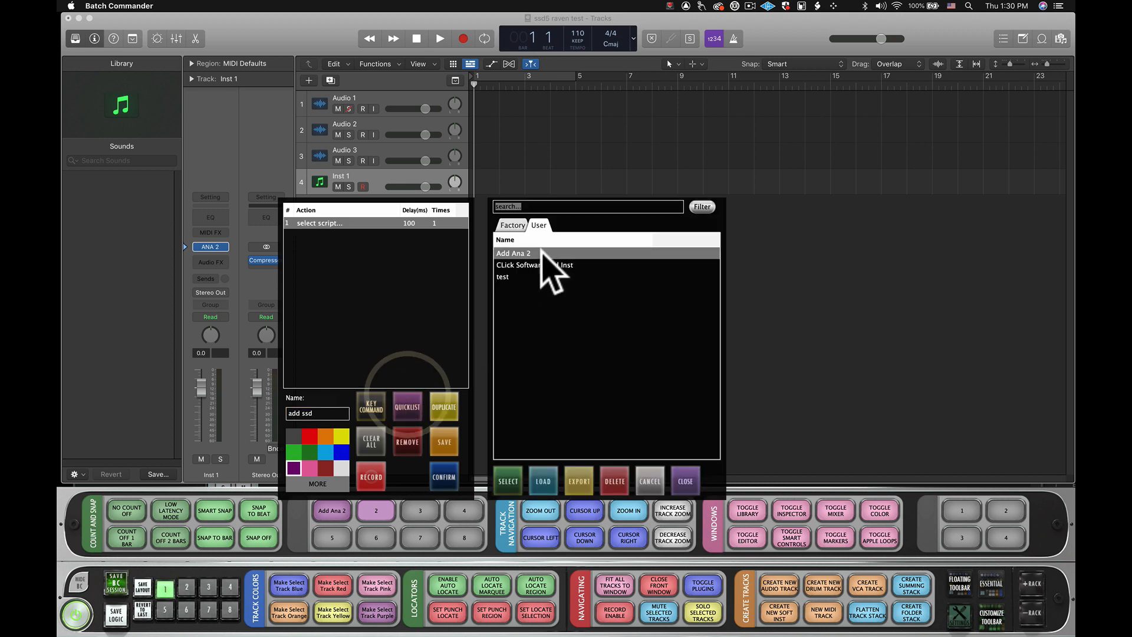
click(498, 482)
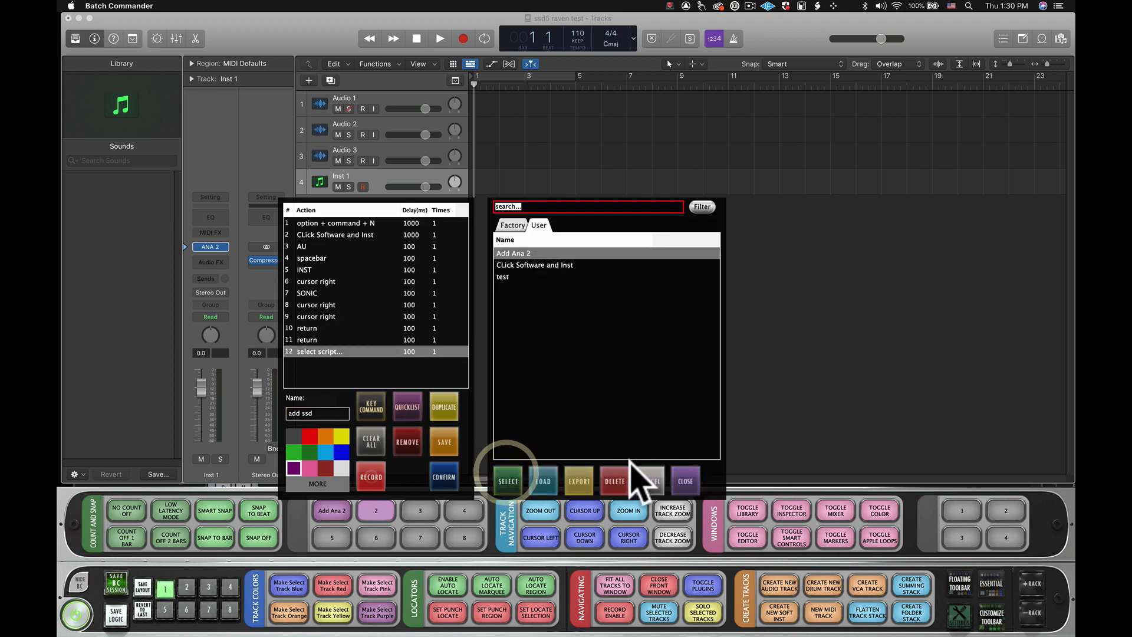
click(685, 481)
- Change the SONIC text action to STEVEN, add a cursor down key command after action 9, and confirm the batch
click(316, 290)
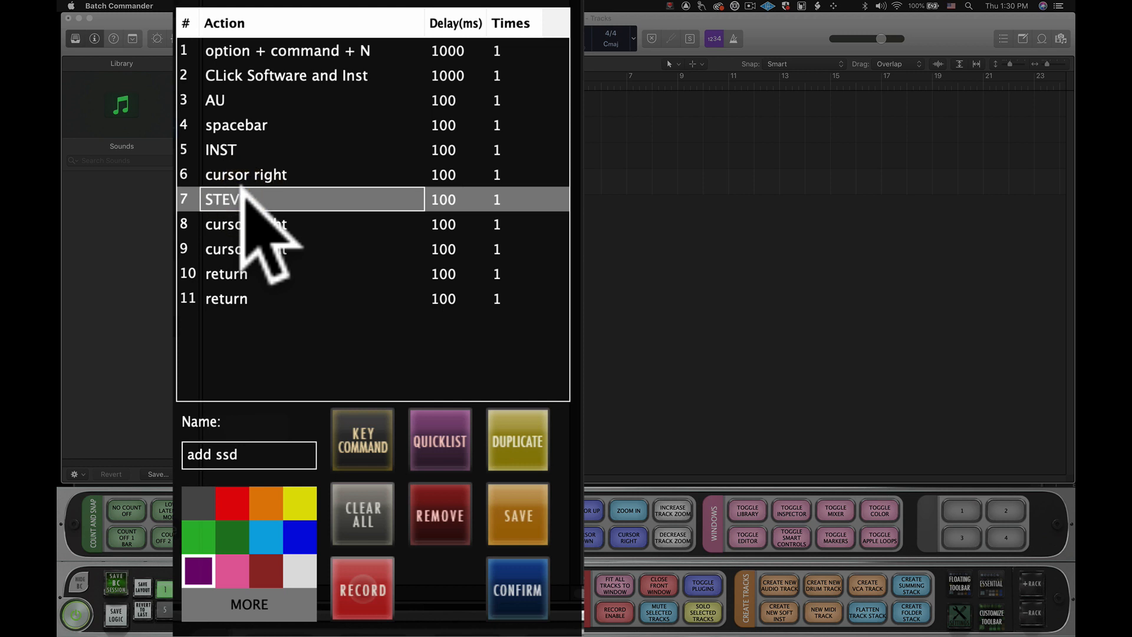
click(254, 237)
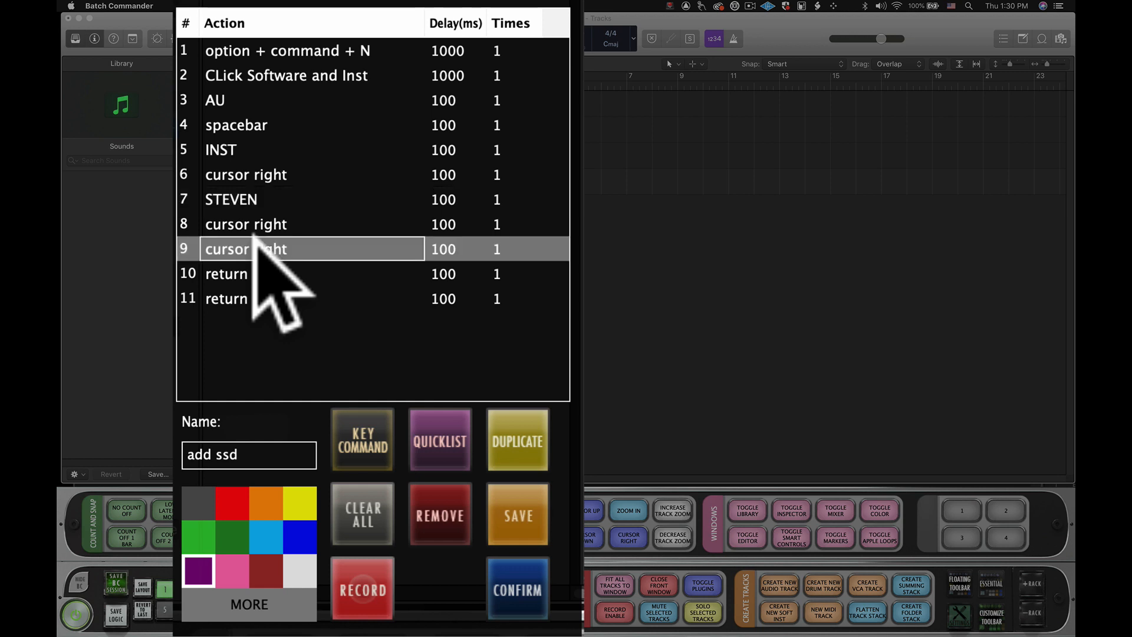
click(365, 432)
key(Down)
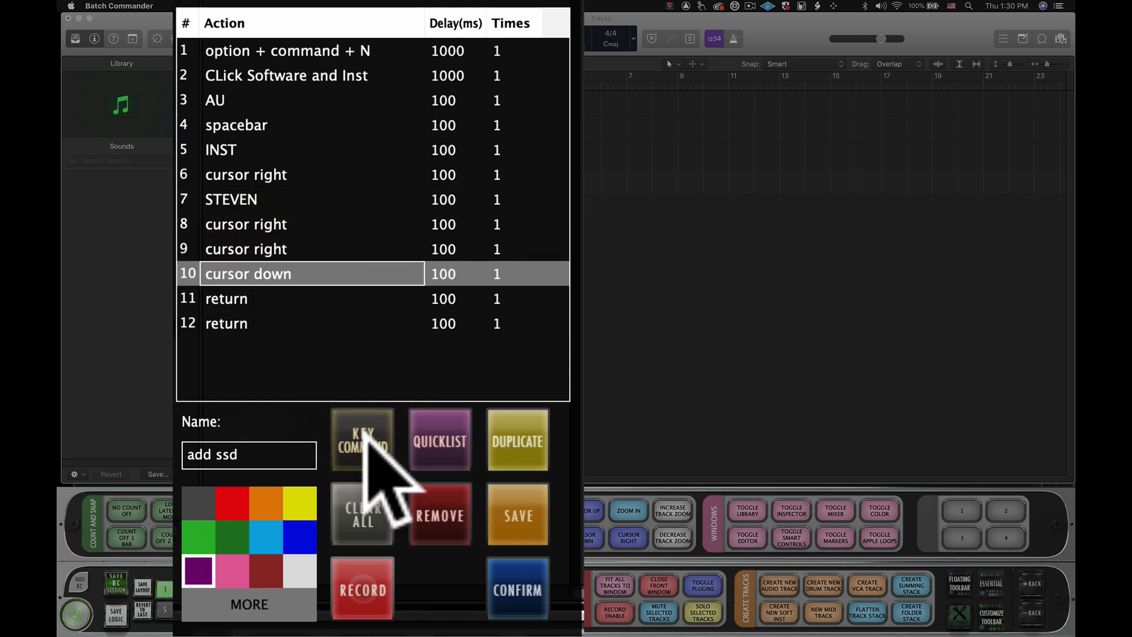
click(510, 592)
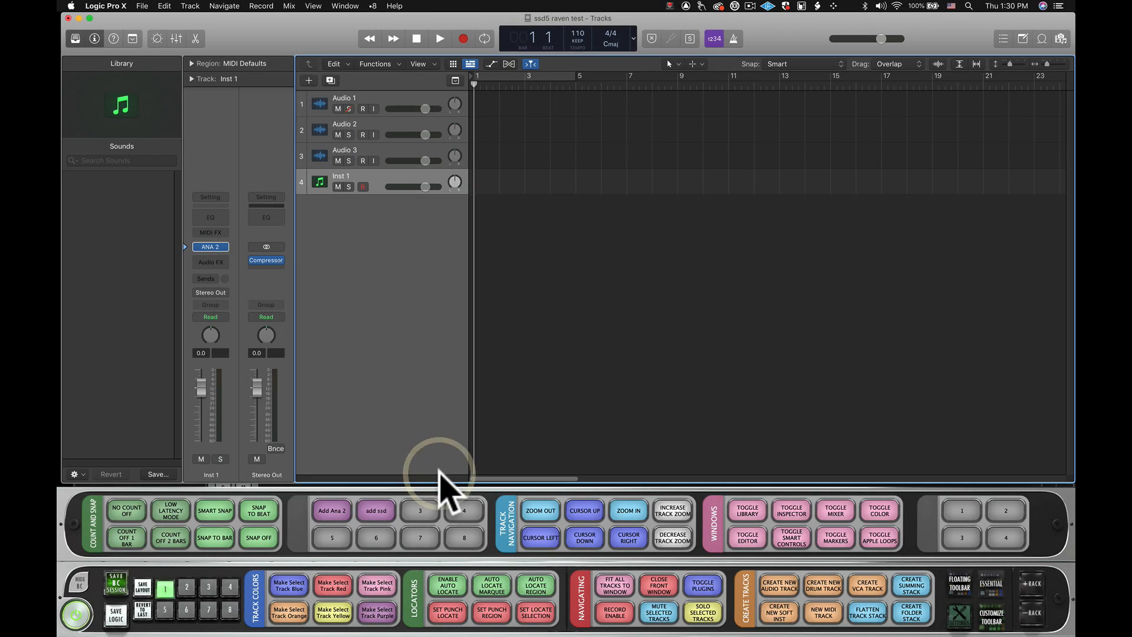
- Trace the new-track instrument list through AU Instruments, Steven Slate and SSDSampler5 to Multi-Output, and cancel the dialog
key(alt+super+n)
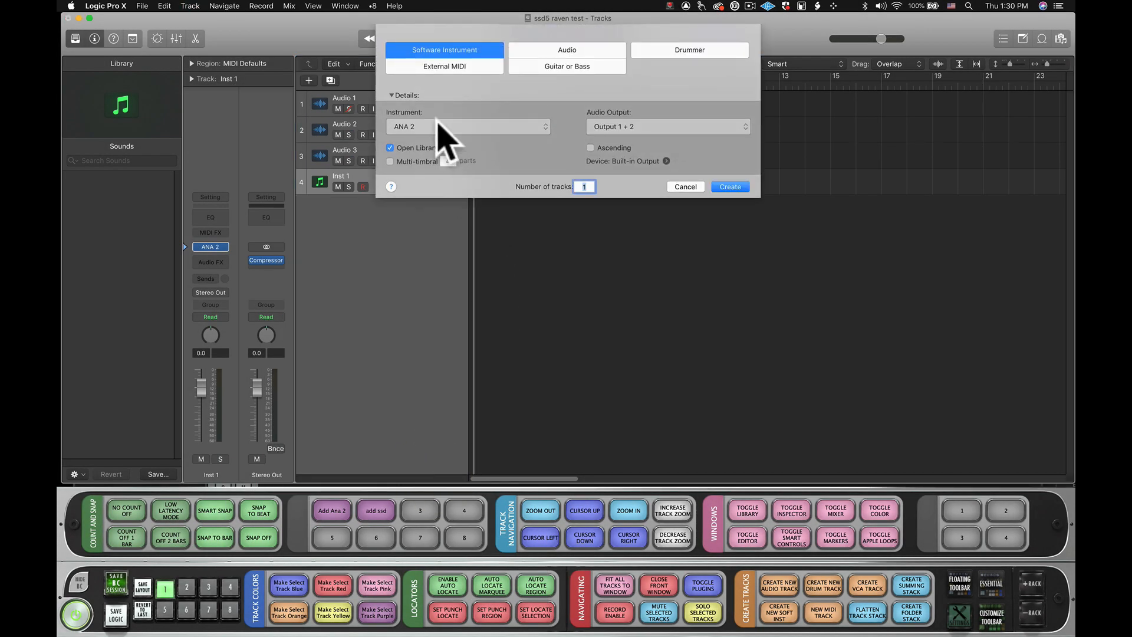
click(440, 125)
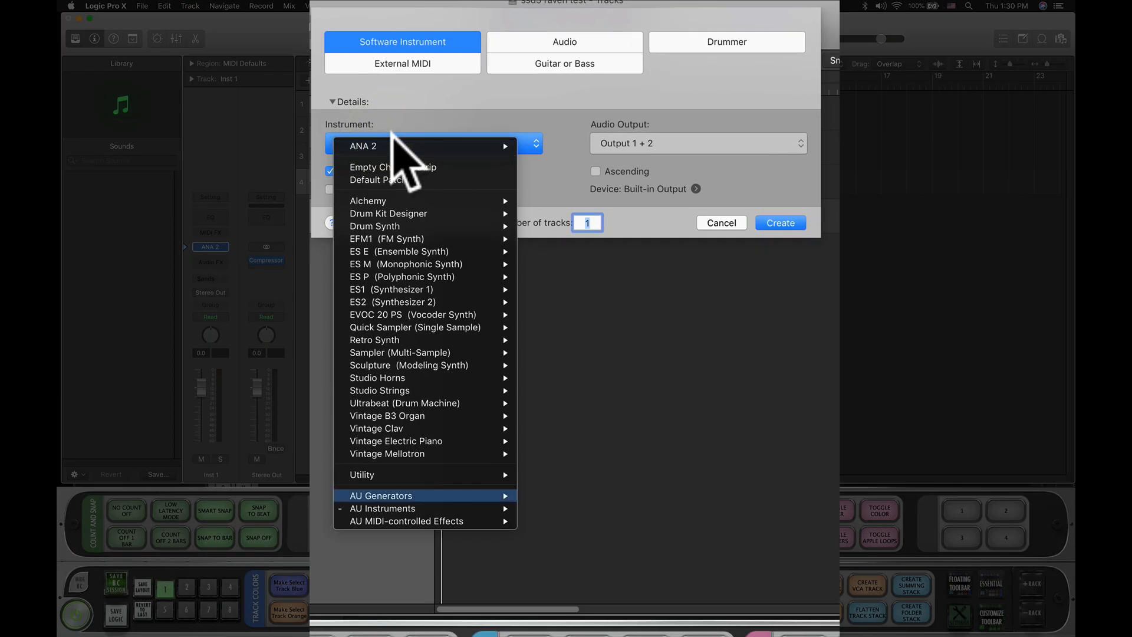
key(Down)
key(Right)
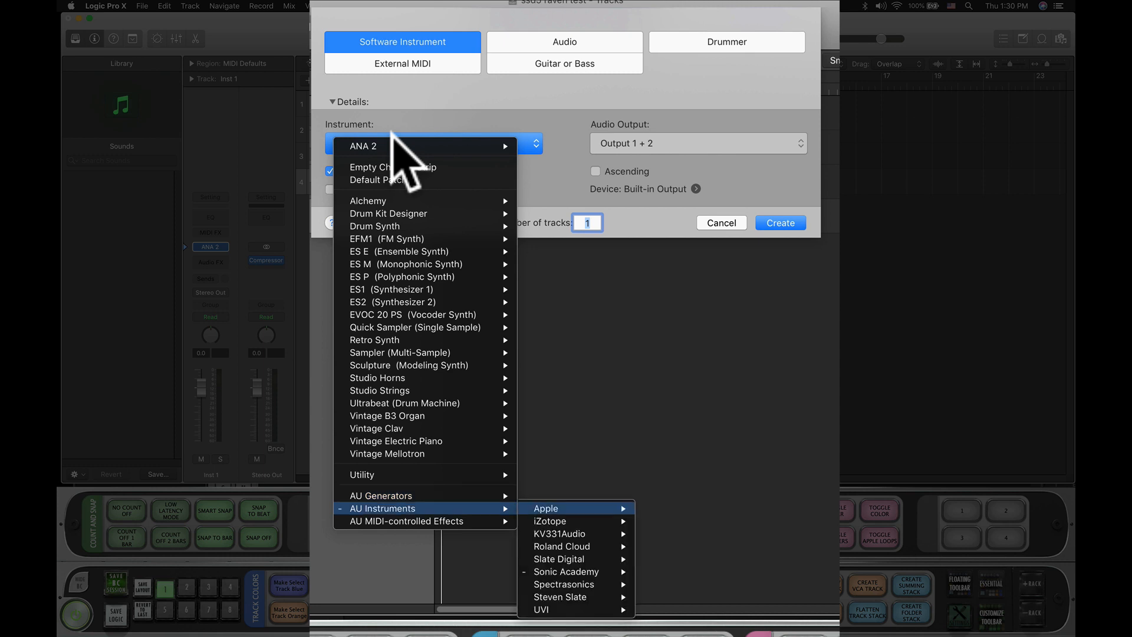
key(Down)
key(Down)
key(Down)
key(Down)
key(Down)
key(Down)
key(Down)
key(Right)
key(Right)
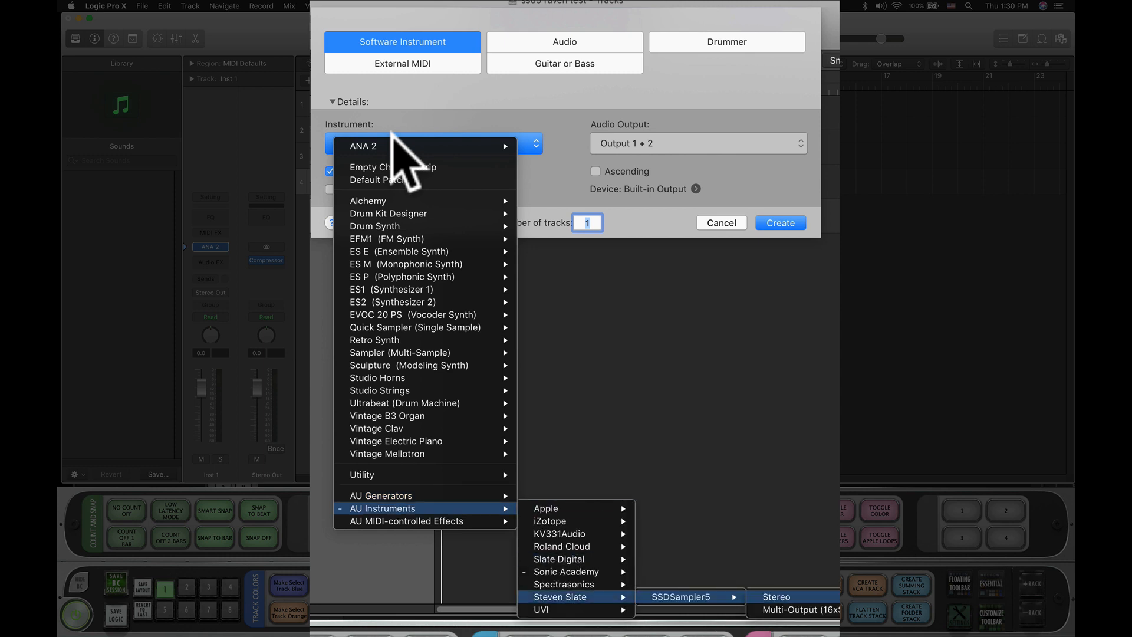
key(Down)
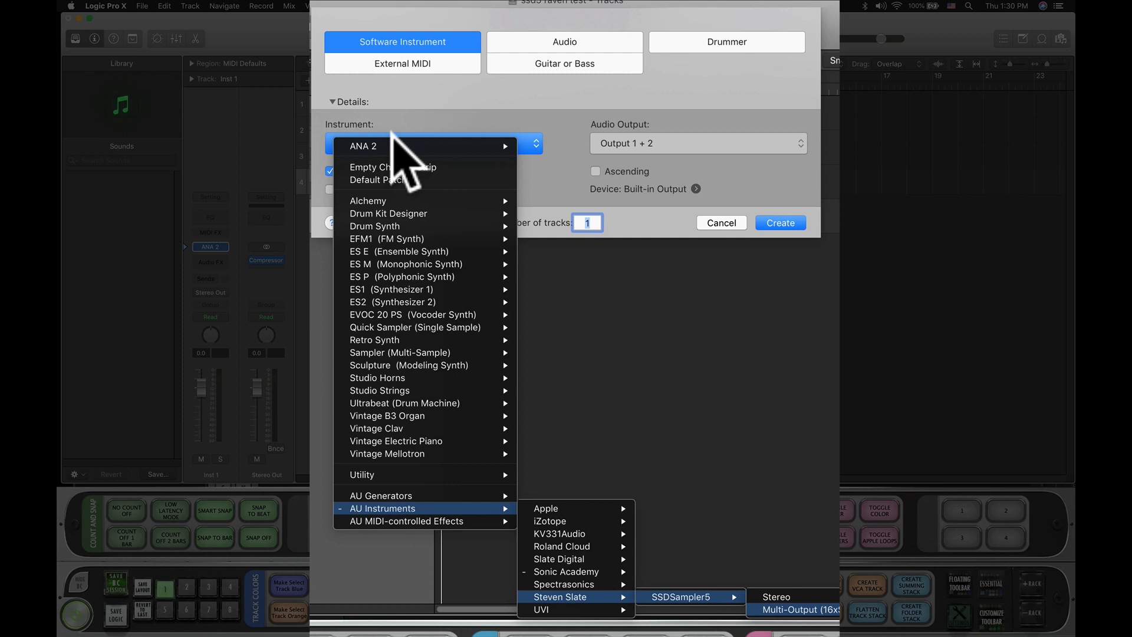
click(556, 124)
click(712, 221)
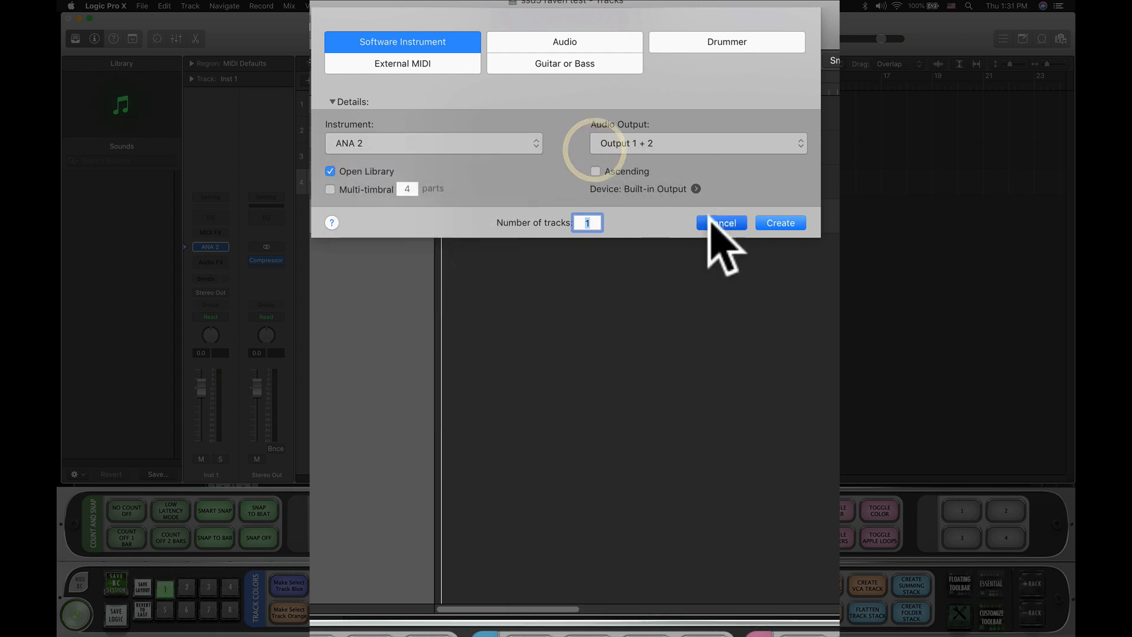
- Rename the add ssd batch button "add ssd multi" and confirm it
right_click(377, 510)
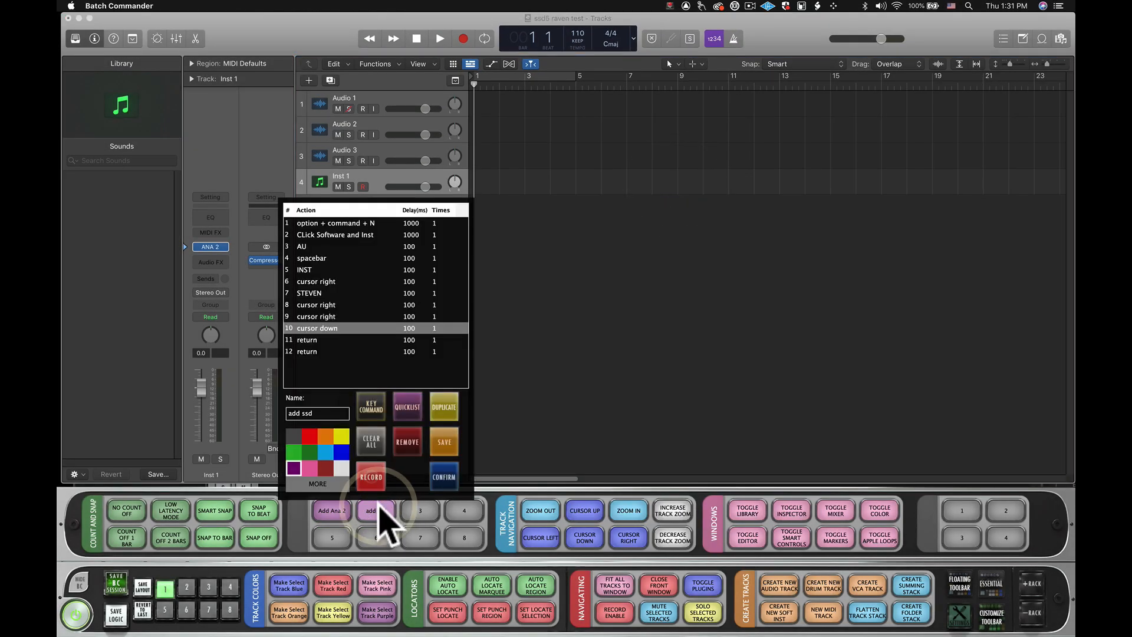
click(346, 415)
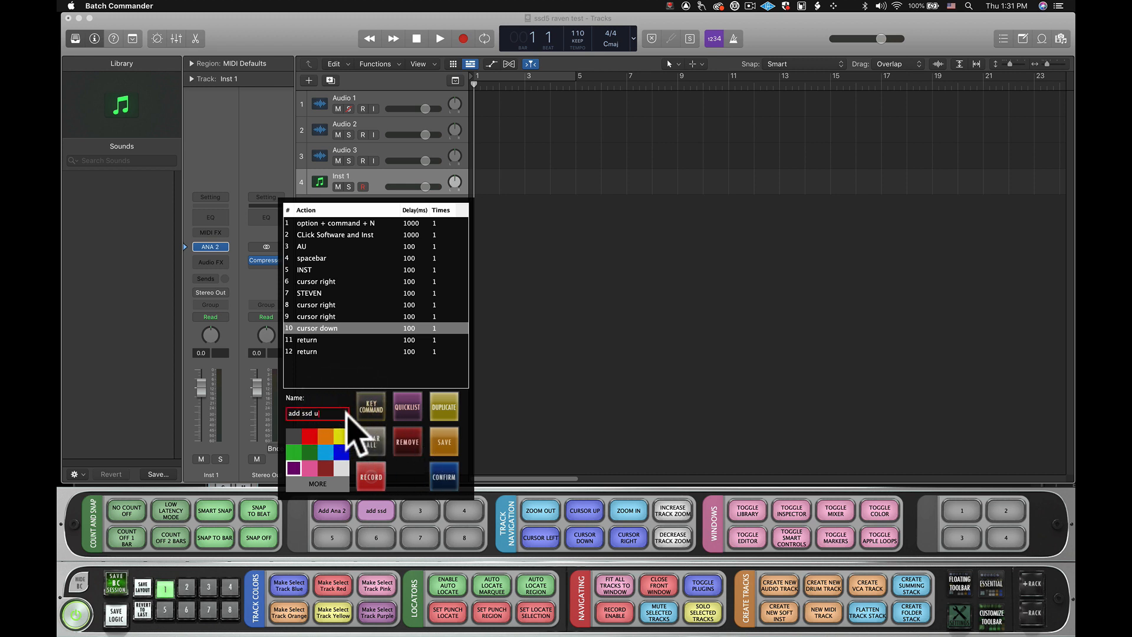
click(447, 478)
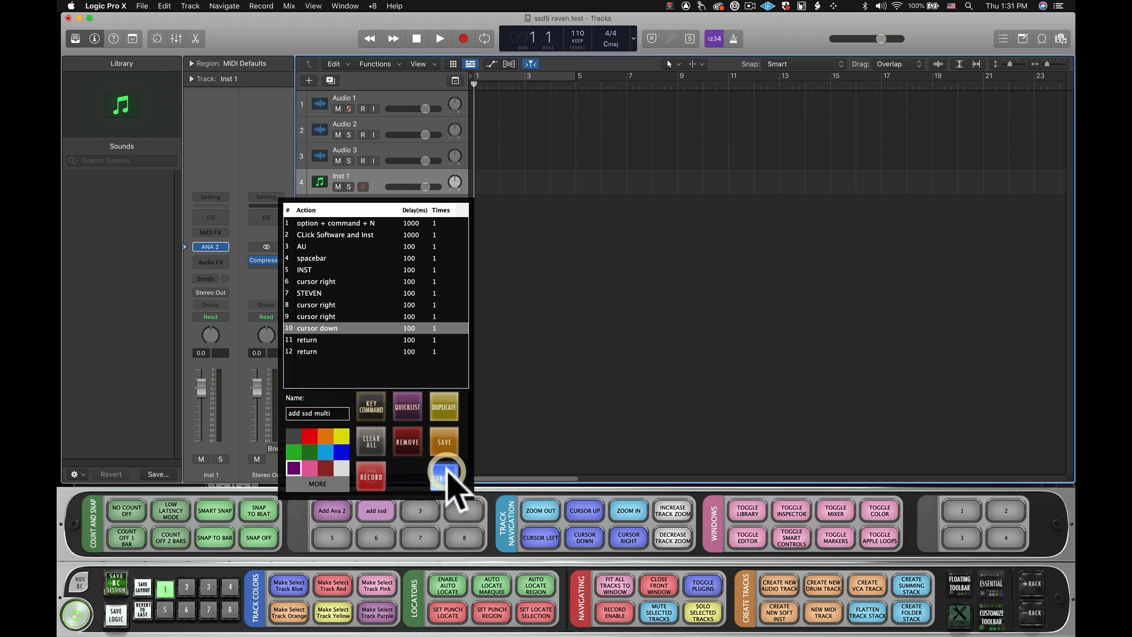
- Run the add ssd multi batch, check the new track's instrument plug-in window, and close it
click(375, 510)
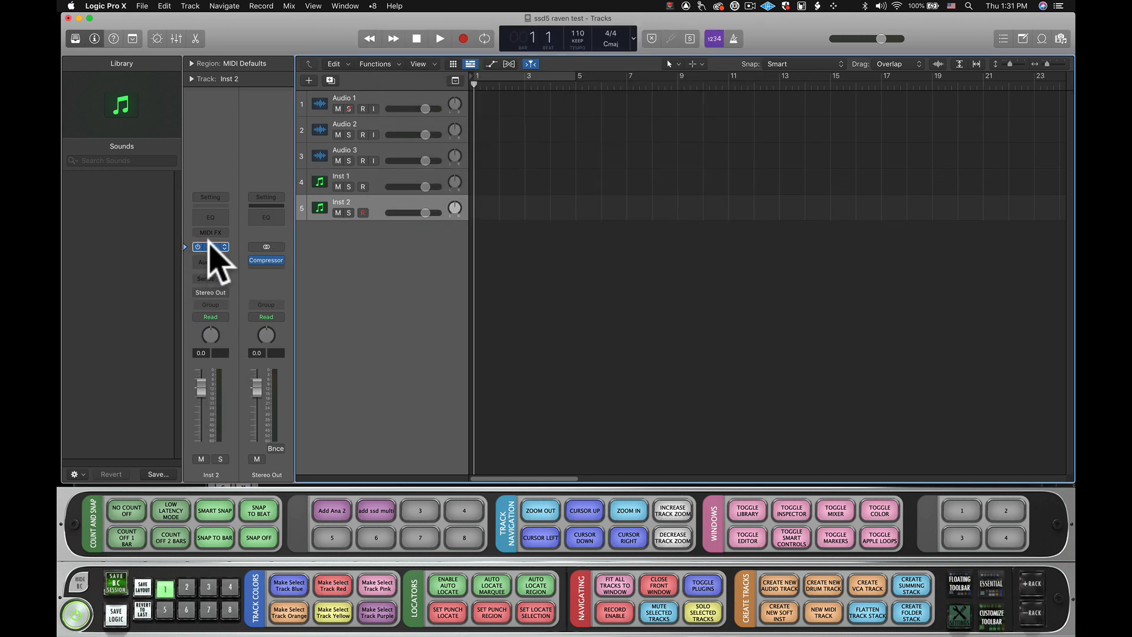
click(205, 247)
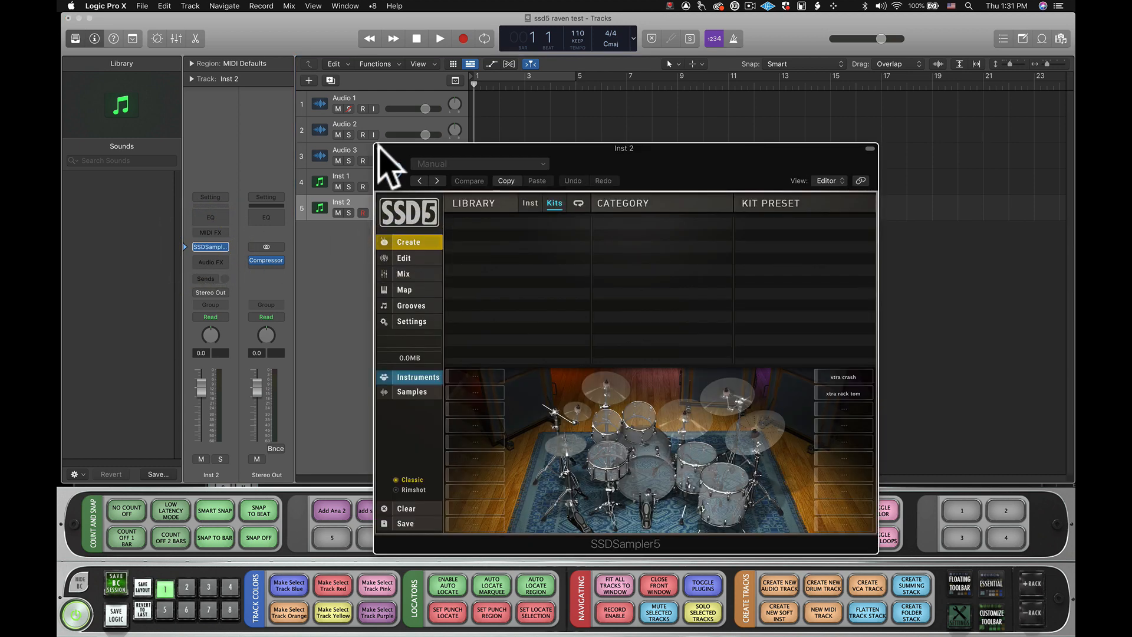
click(379, 148)
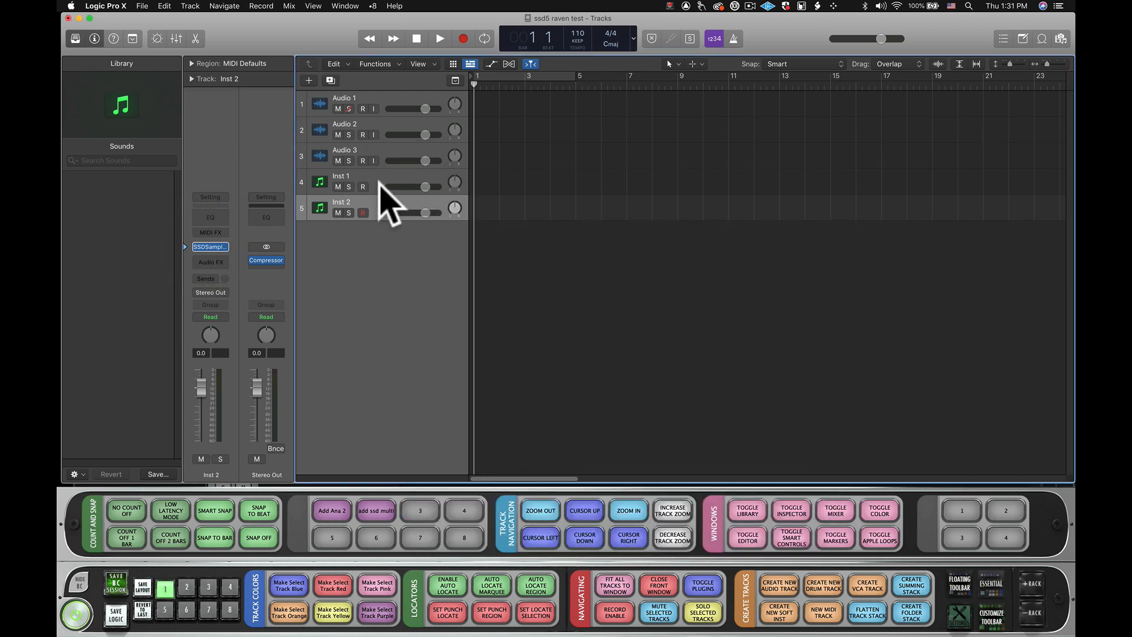
- Delete both instrument tracks and add a new software instrument track
shift+click(375, 180)
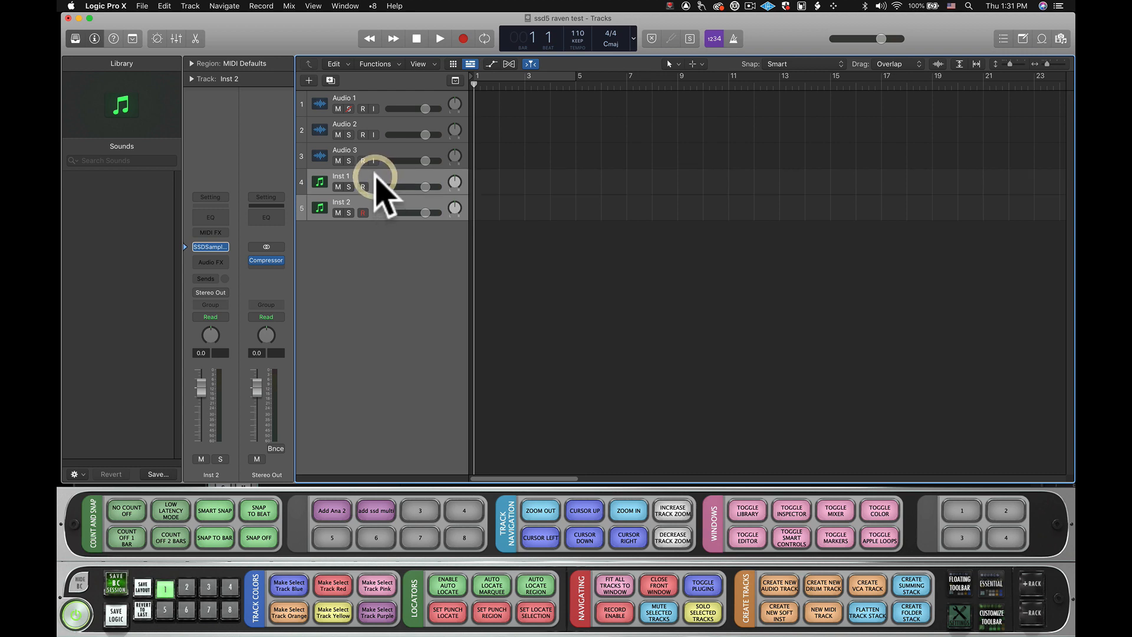
key(super+BackSpace)
click(183, 5)
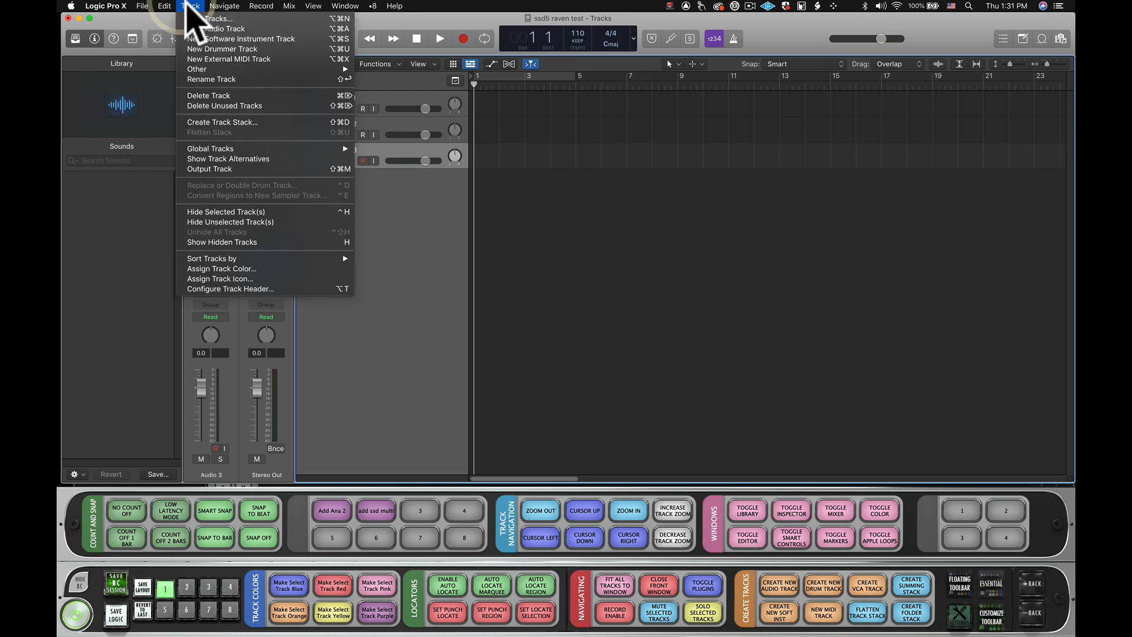
click(204, 38)
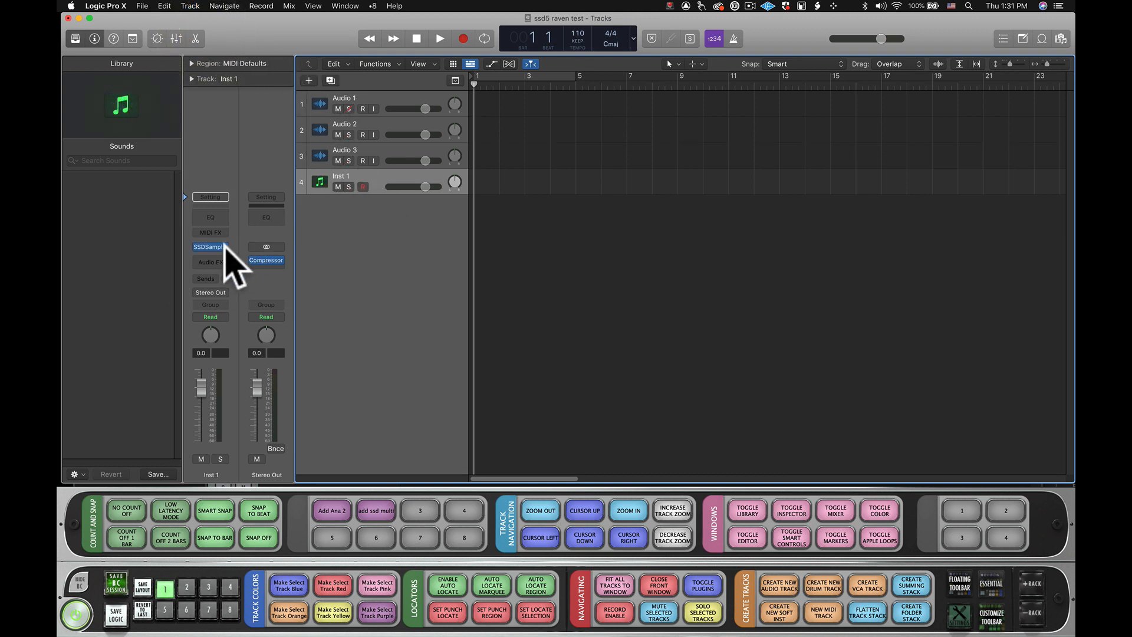
- Create one more software instrument track with the instrument set to Empty Channel Strip
click(194, 5)
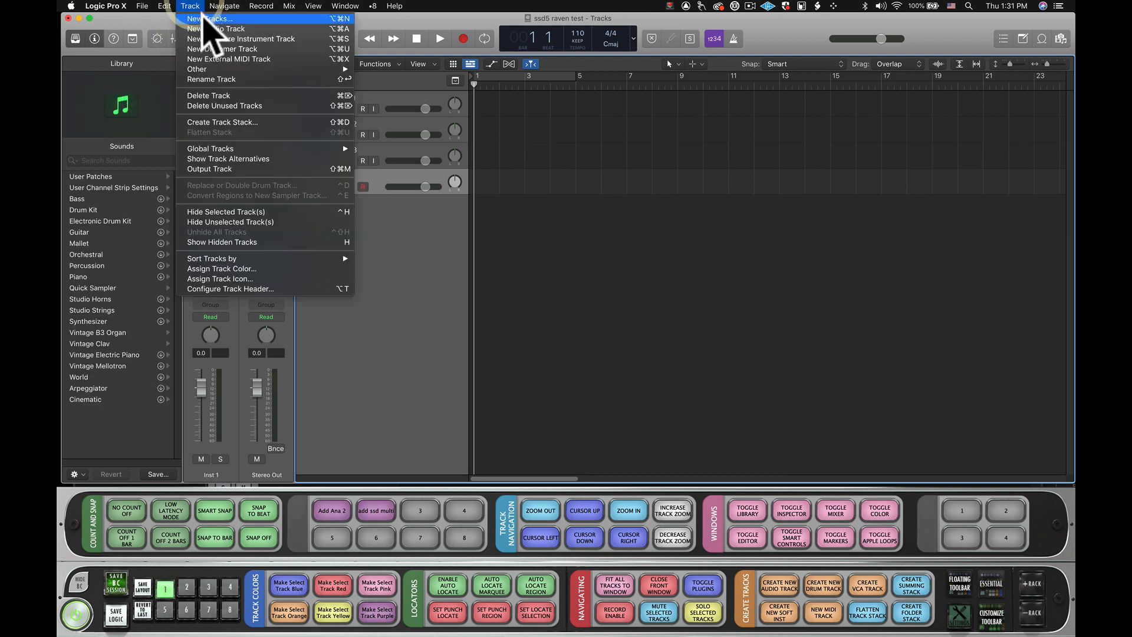
click(203, 19)
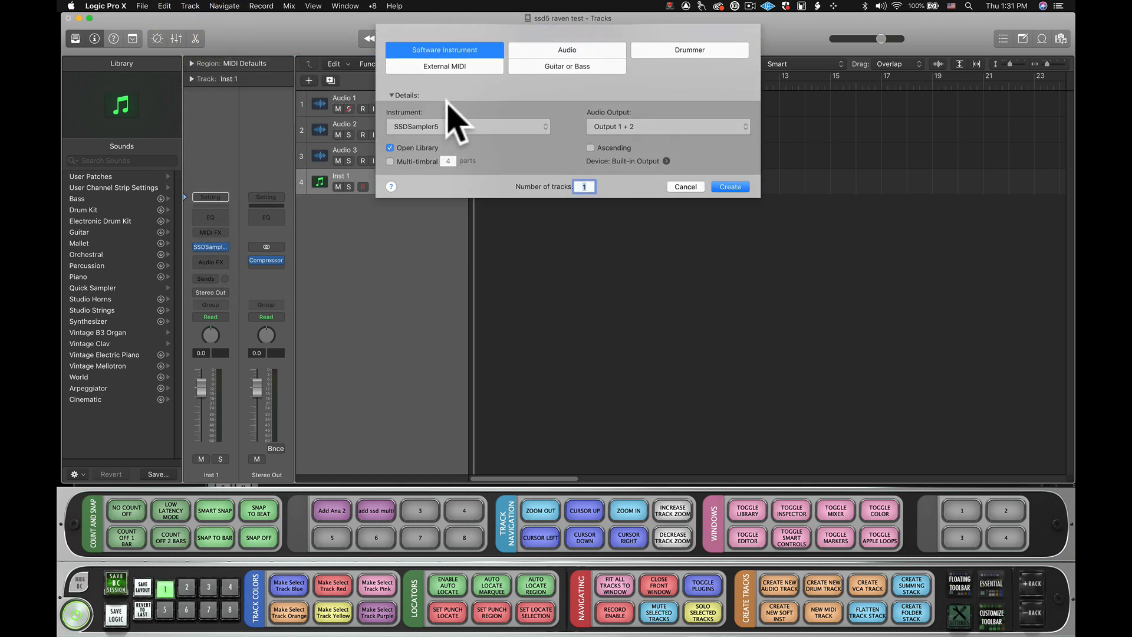
click(444, 142)
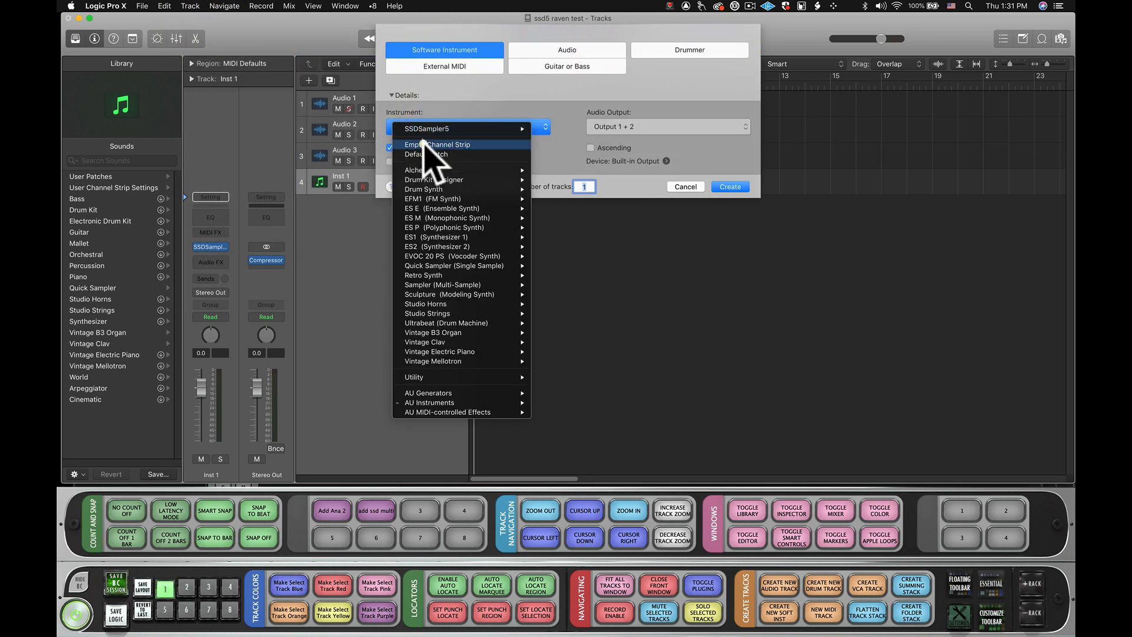
click(425, 145)
click(454, 131)
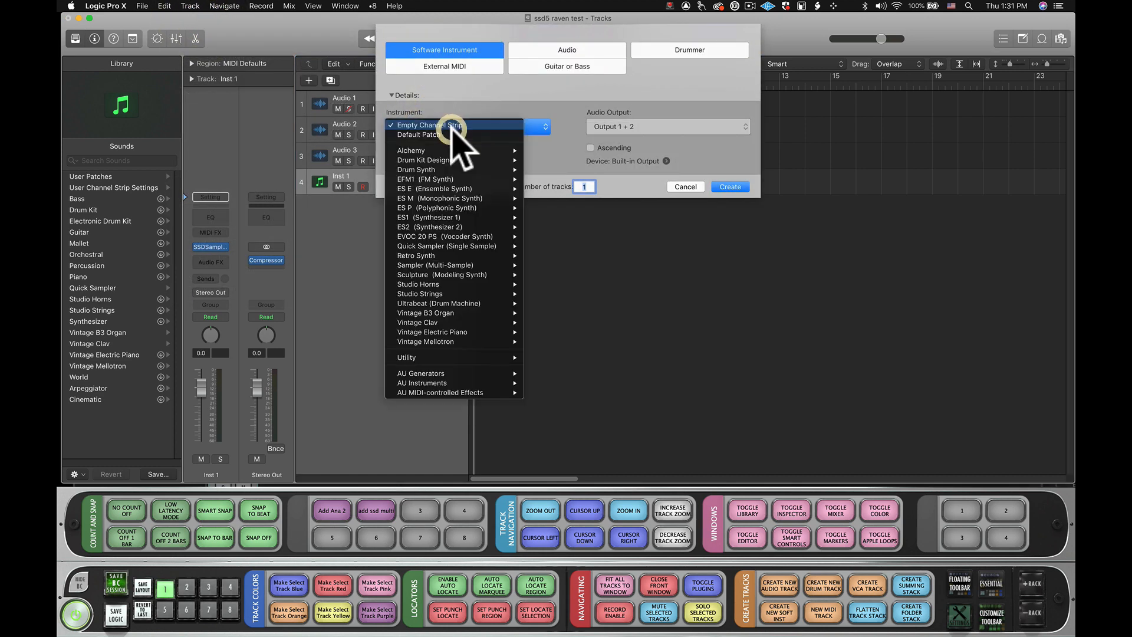
click(450, 108)
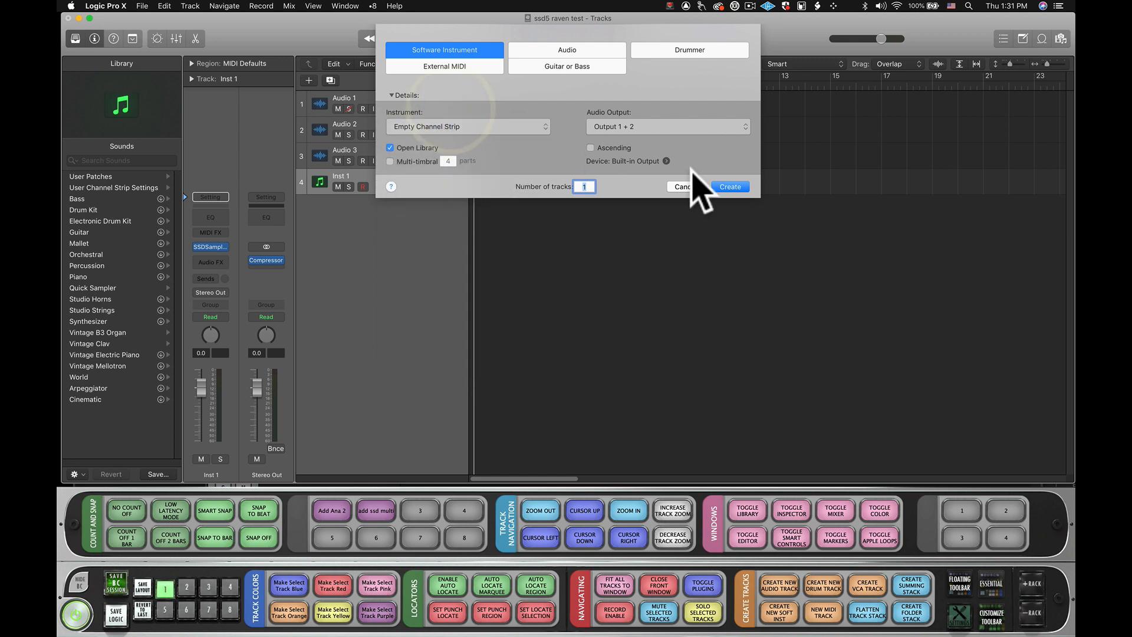
click(731, 187)
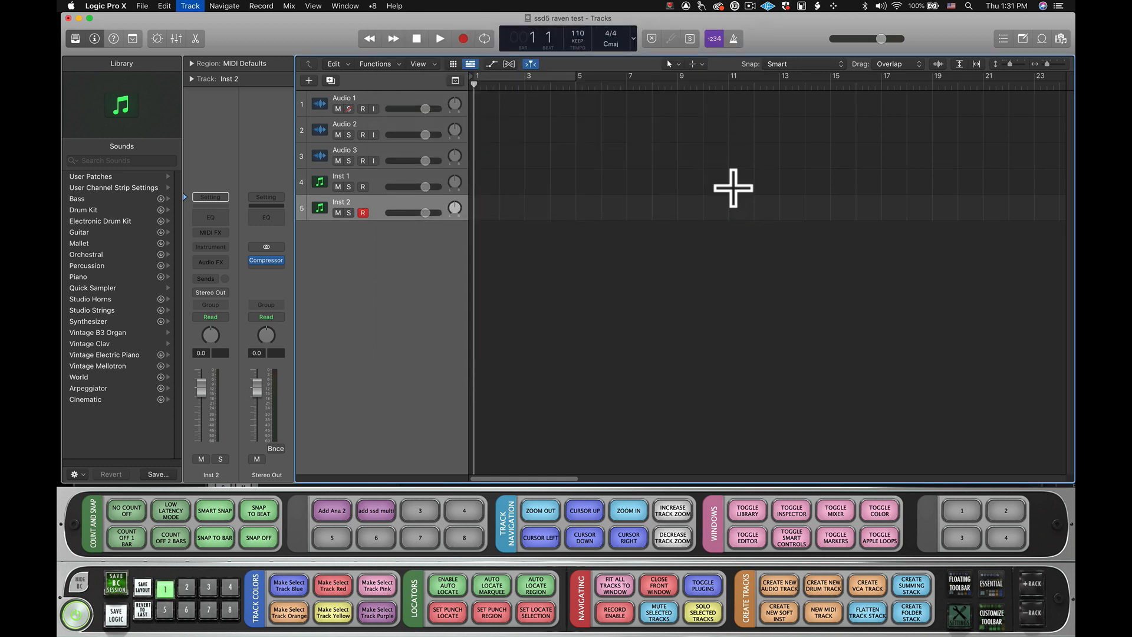
- Add three more software instrument tracks directly, without the new-track dialog
key(alt+super+s)
key(alt+super+s)
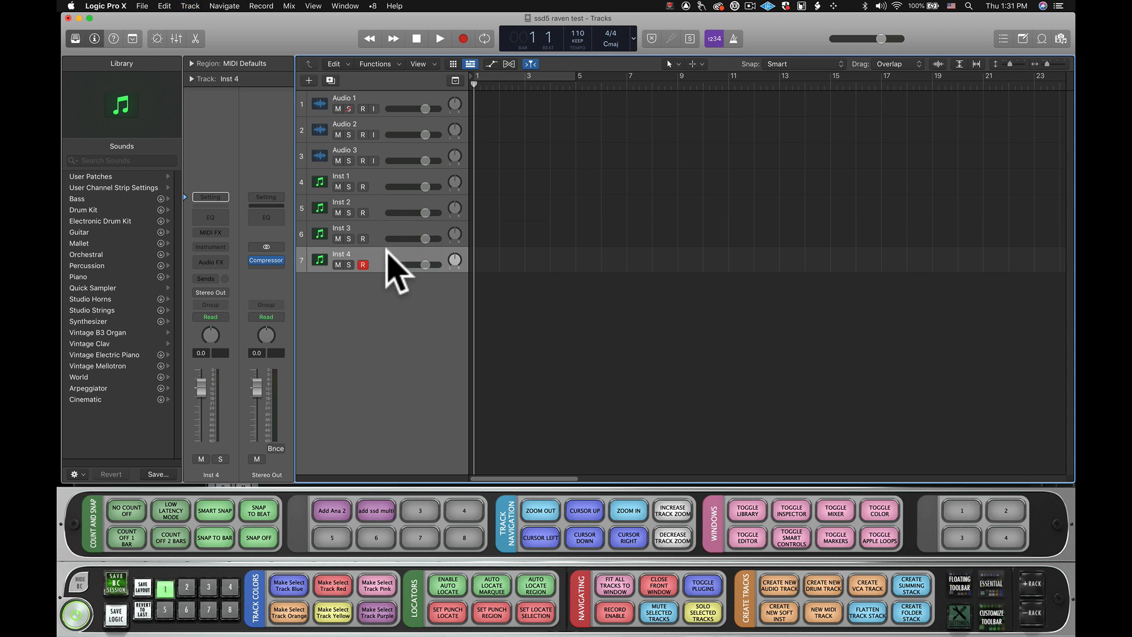
key(alt+super+s)
- Select the instrument tracks Inst 1 through Inst 4 and delete them
click(376, 182)
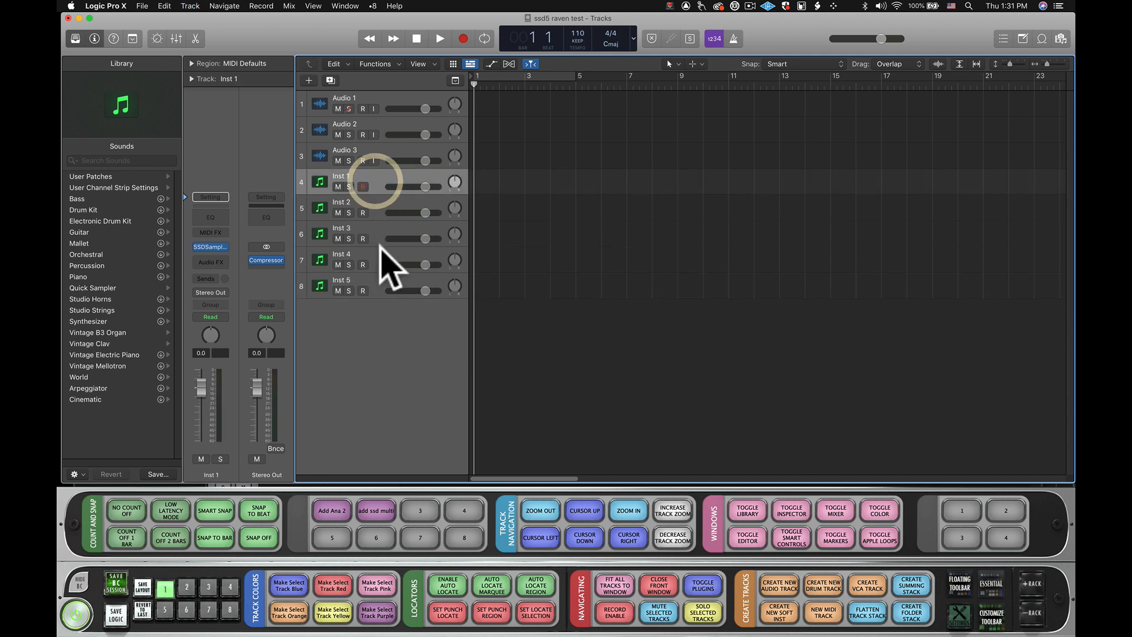
shift+click(384, 253)
key(super+BackSpace)
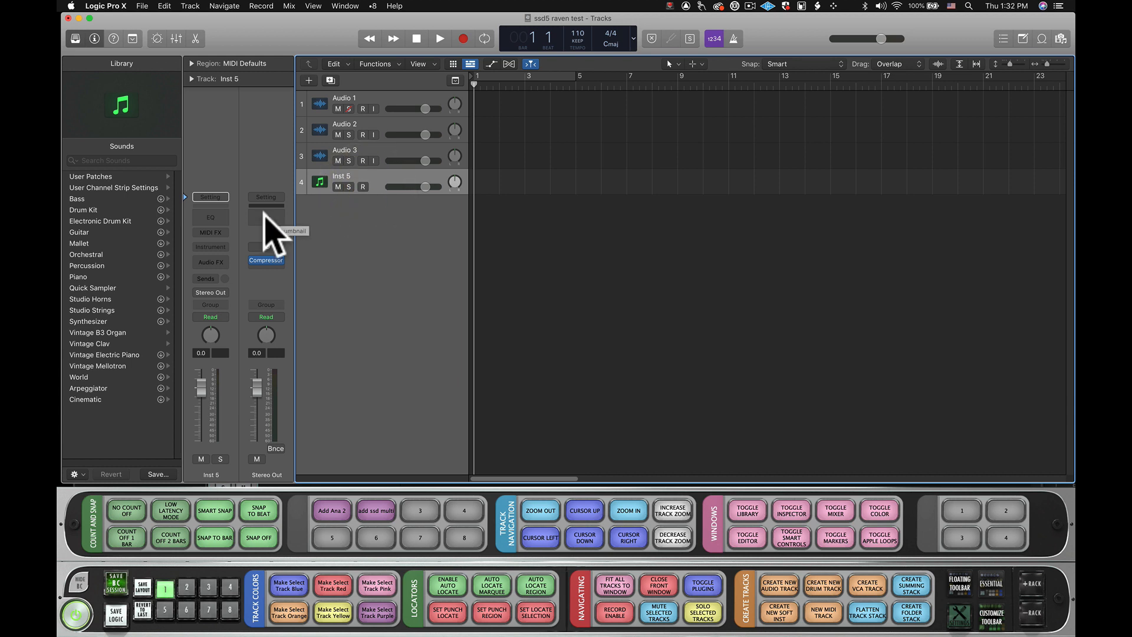
- Load the stereo Vintage Electric Piano instrument and the Chord Trigger MIDI effect on the Inst 5 track
click(226, 250)
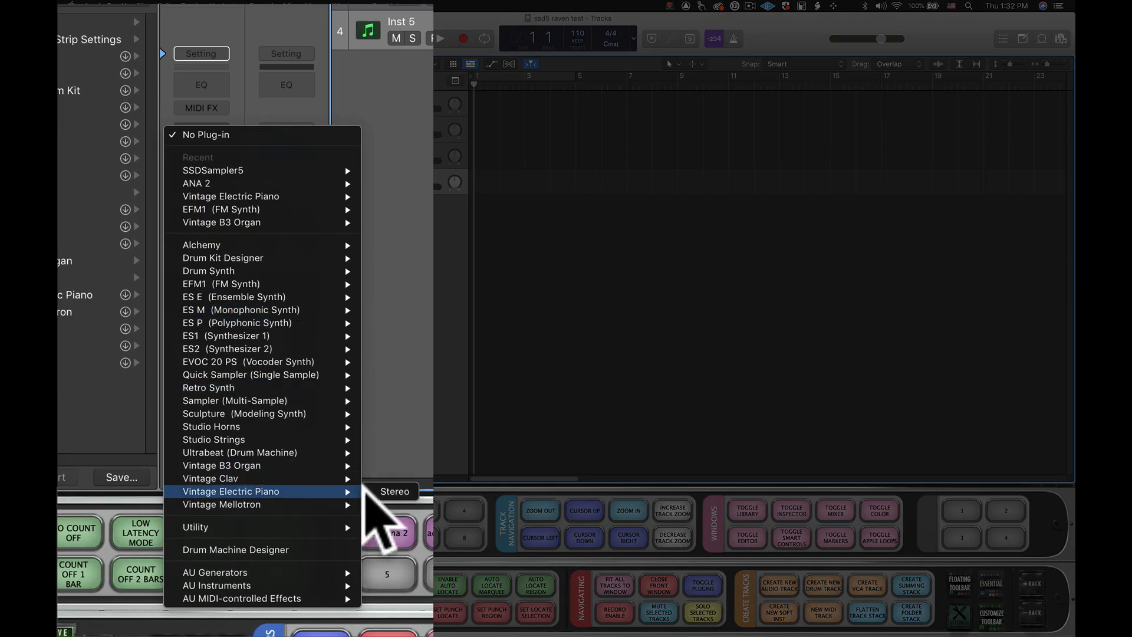
click(377, 491)
click(205, 108)
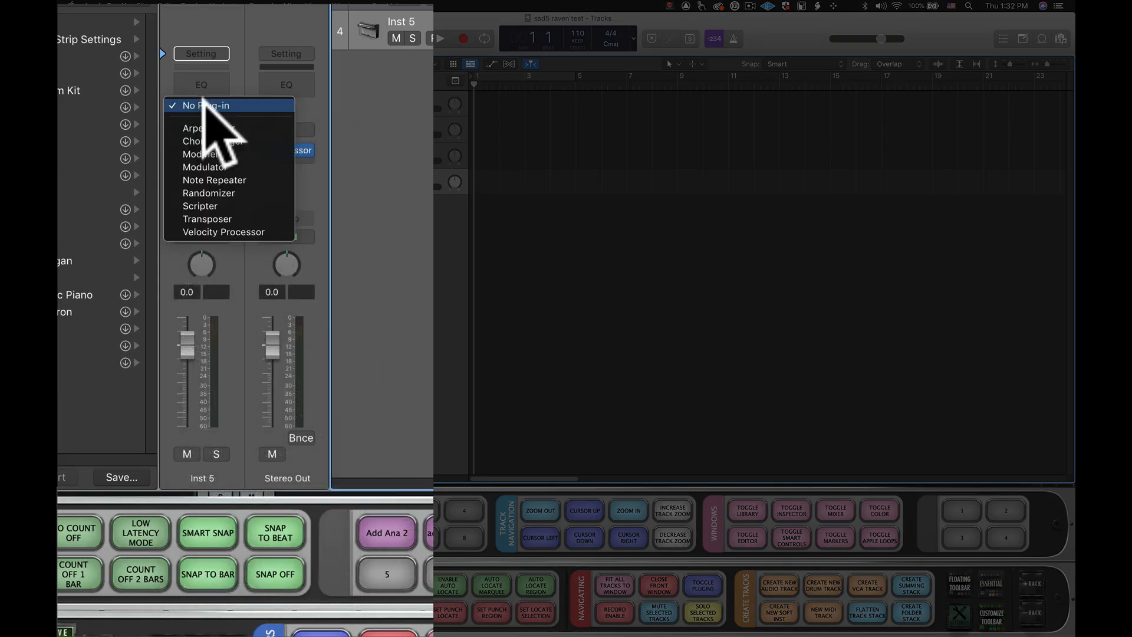
click(217, 141)
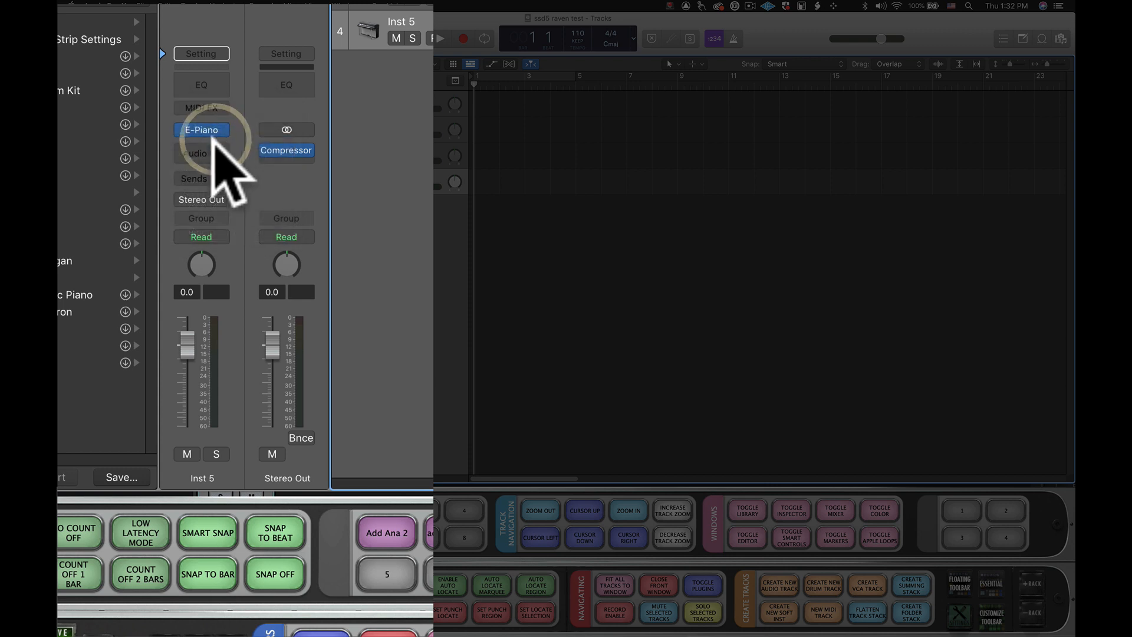
- Add the stereo Channel EQ, ChromaVerb and Compressor audio effects to the Inst 5 channel strip
click(215, 148)
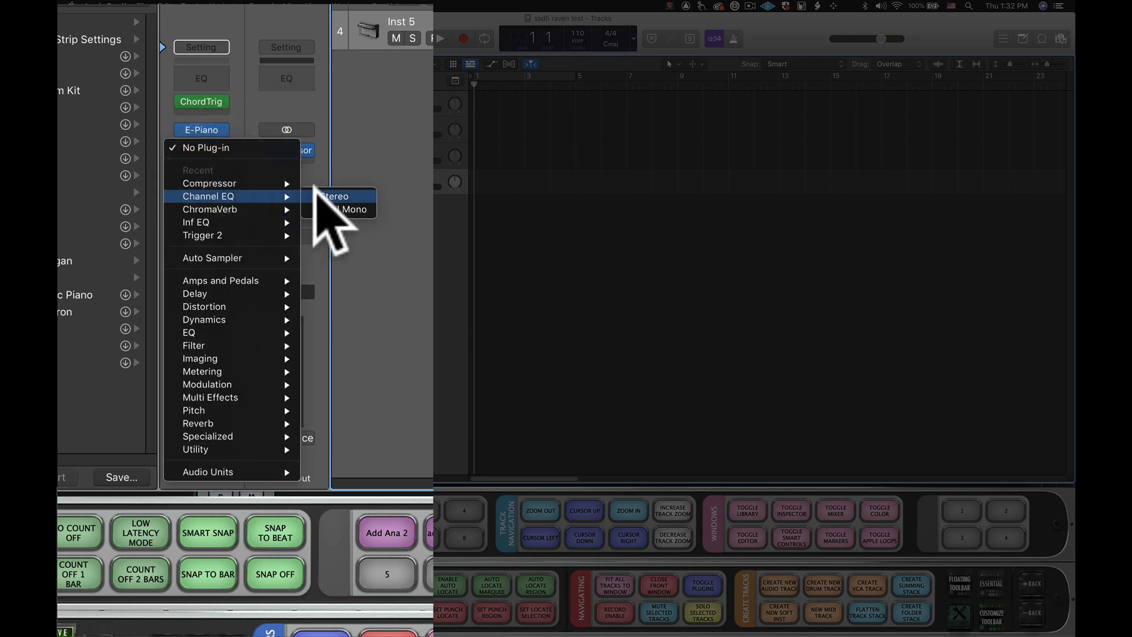
click(321, 196)
click(210, 155)
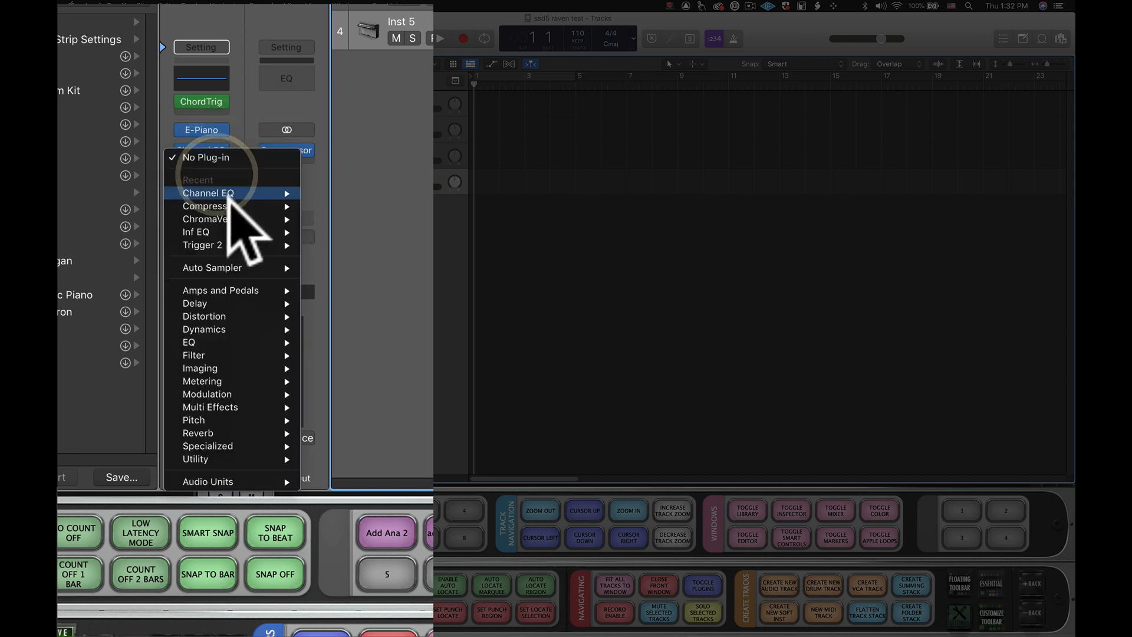
click(293, 205)
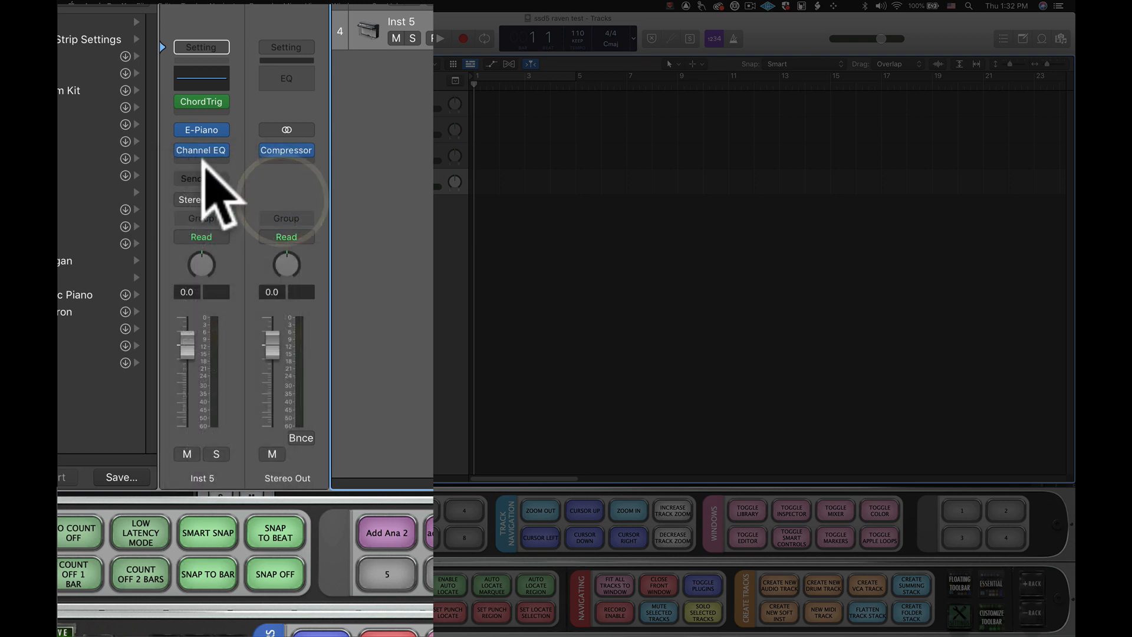
scroll(210, 180, down, 1)
click(205, 157)
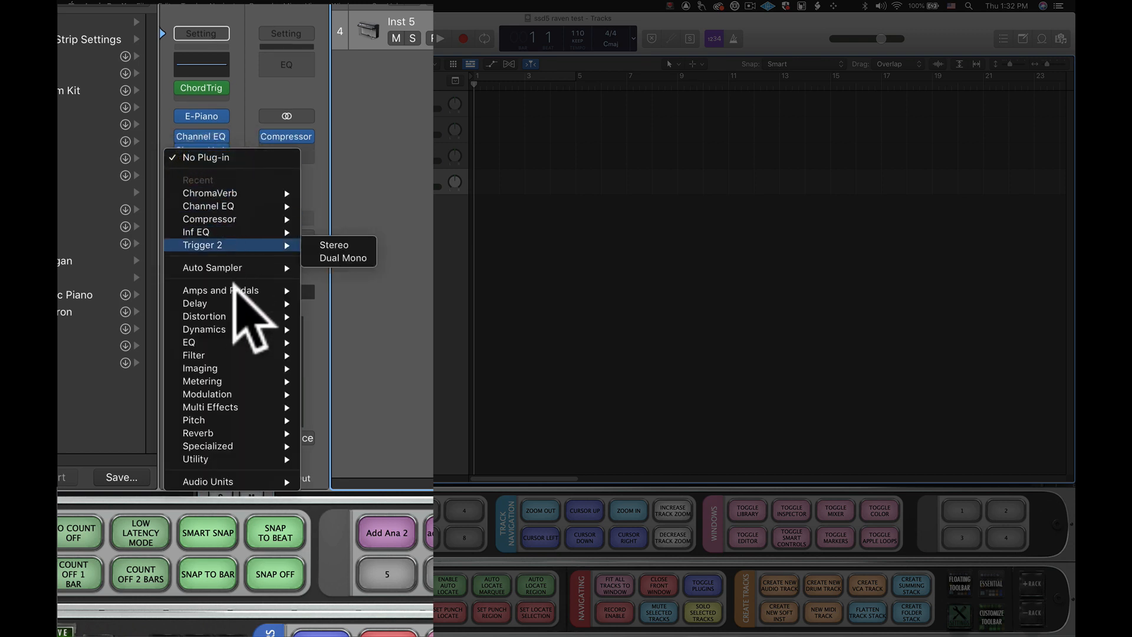
mouse_move(232, 328)
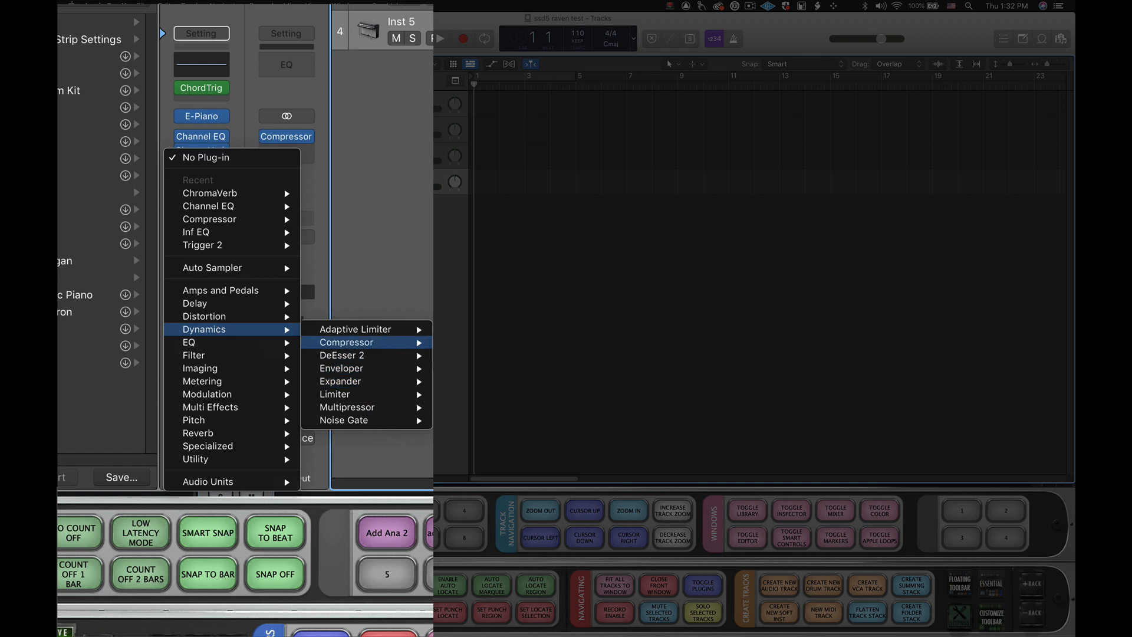
click(347, 342)
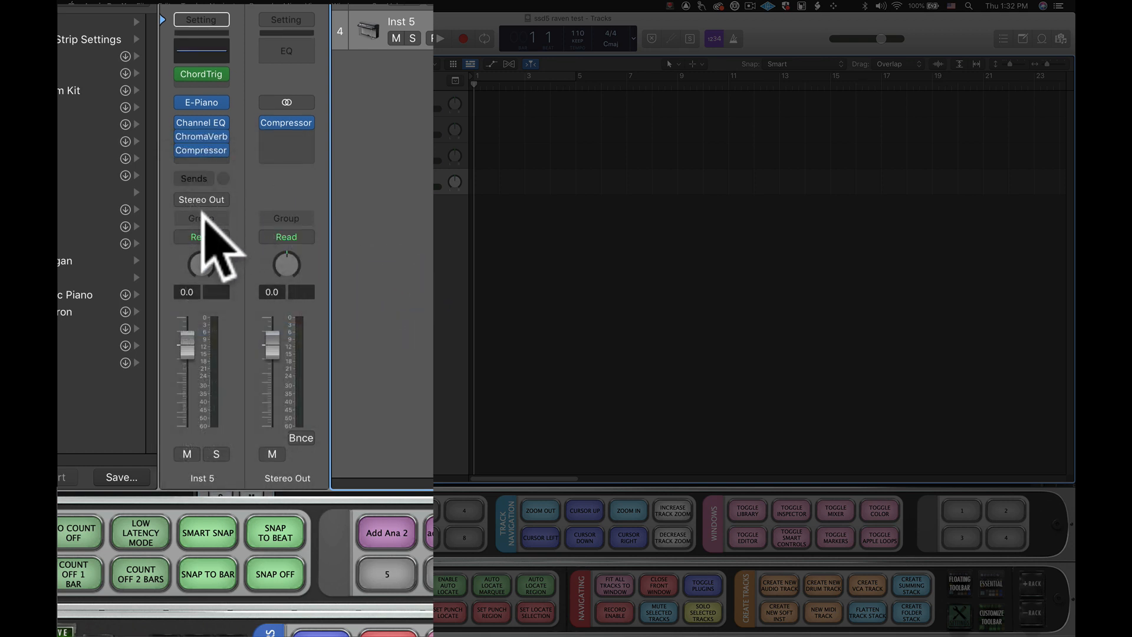
- Add a send to Bus 2 on the Inst 5 channel strip and adjust its send level
click(200, 178)
mouse_move(214, 189)
click(313, 199)
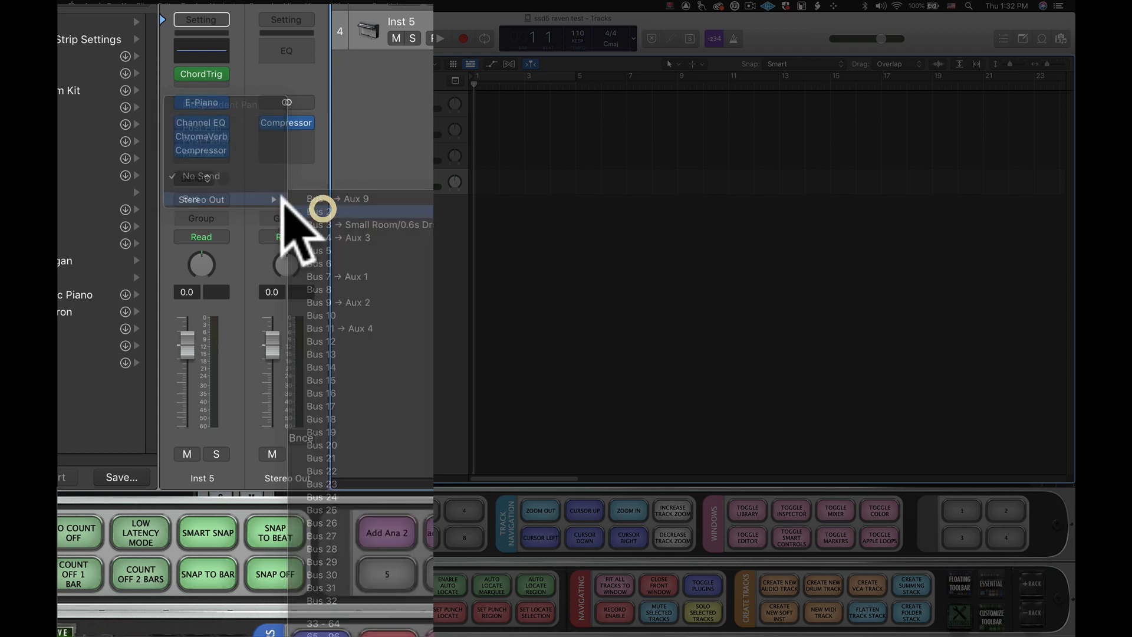
drag(223, 169, 223, 189)
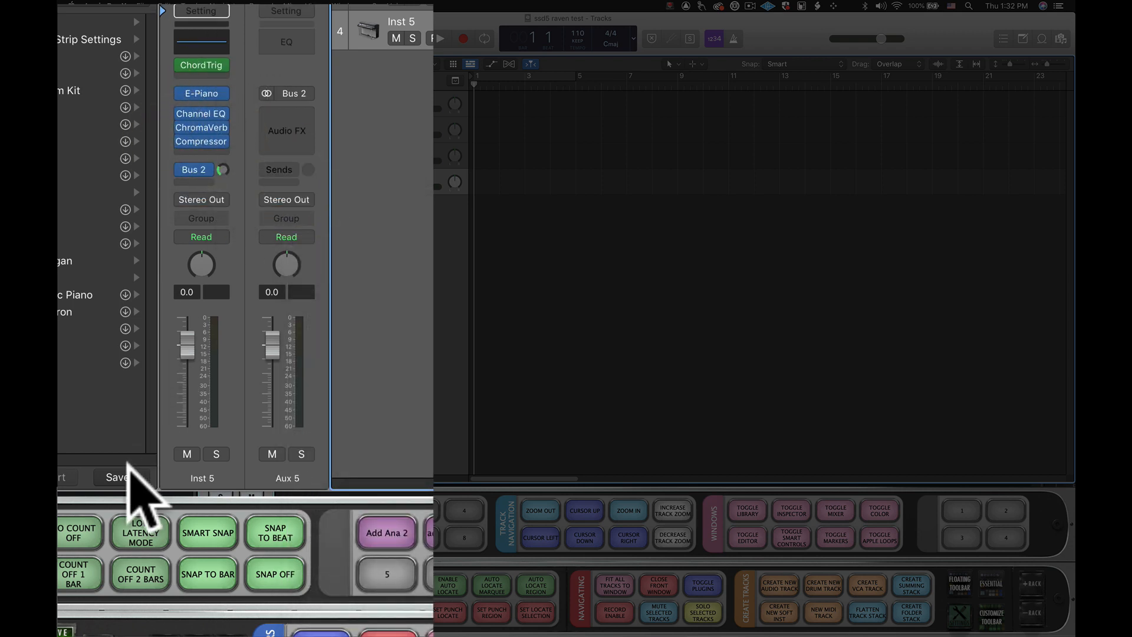
- Save the Inst 5 setup as the patch 02 Rhodes in the Keys folder and delete its track
click(127, 475)
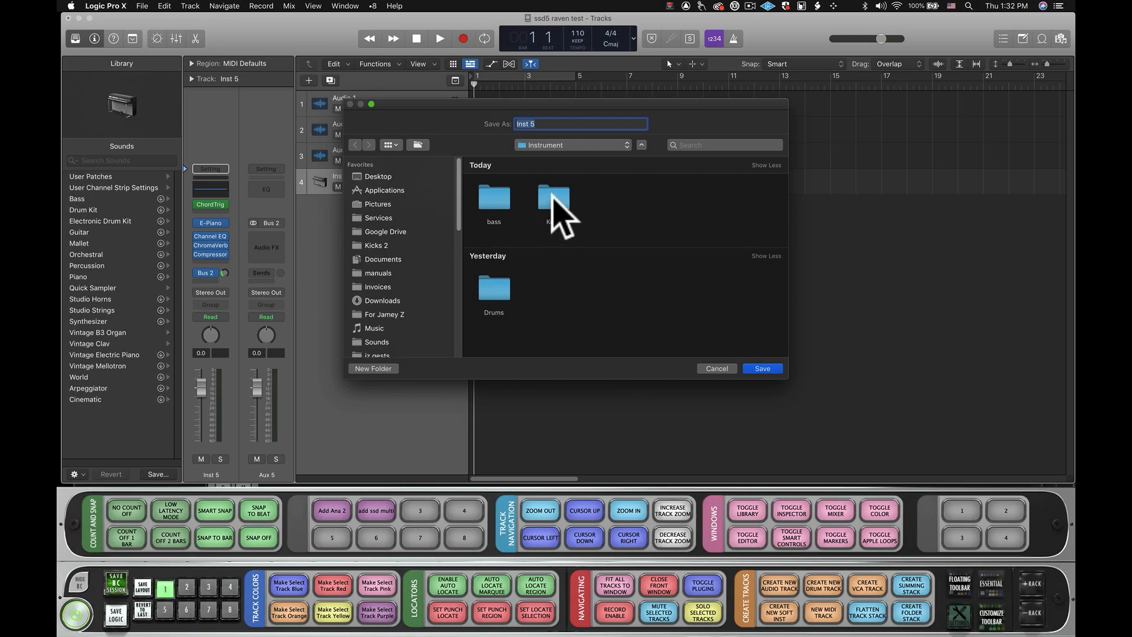
double_click(553, 203)
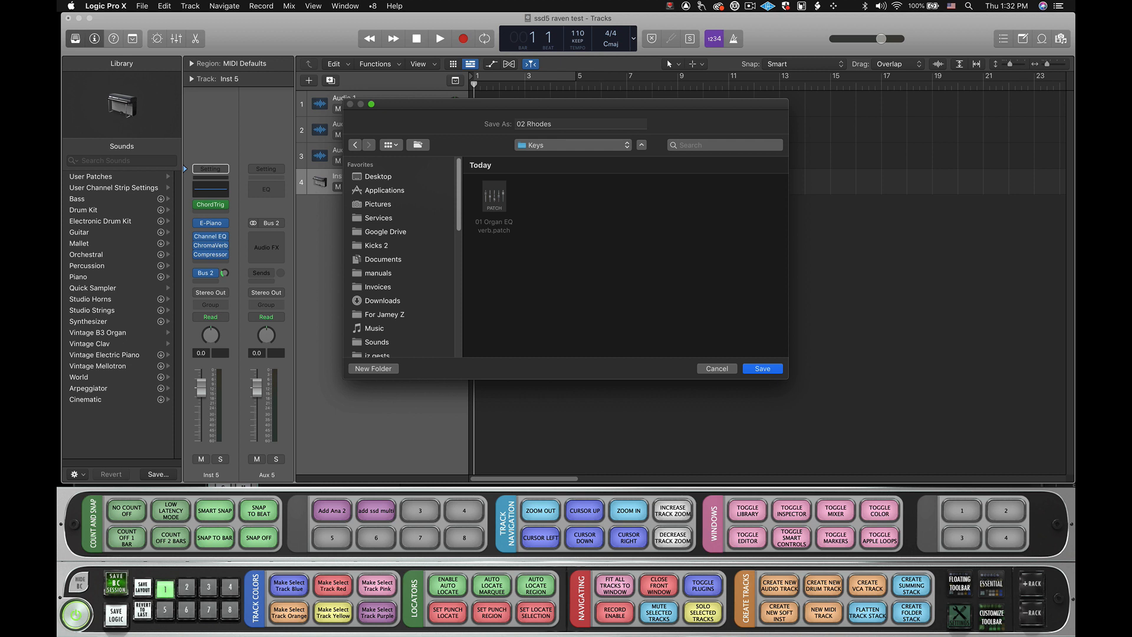
key(Return)
click(390, 171)
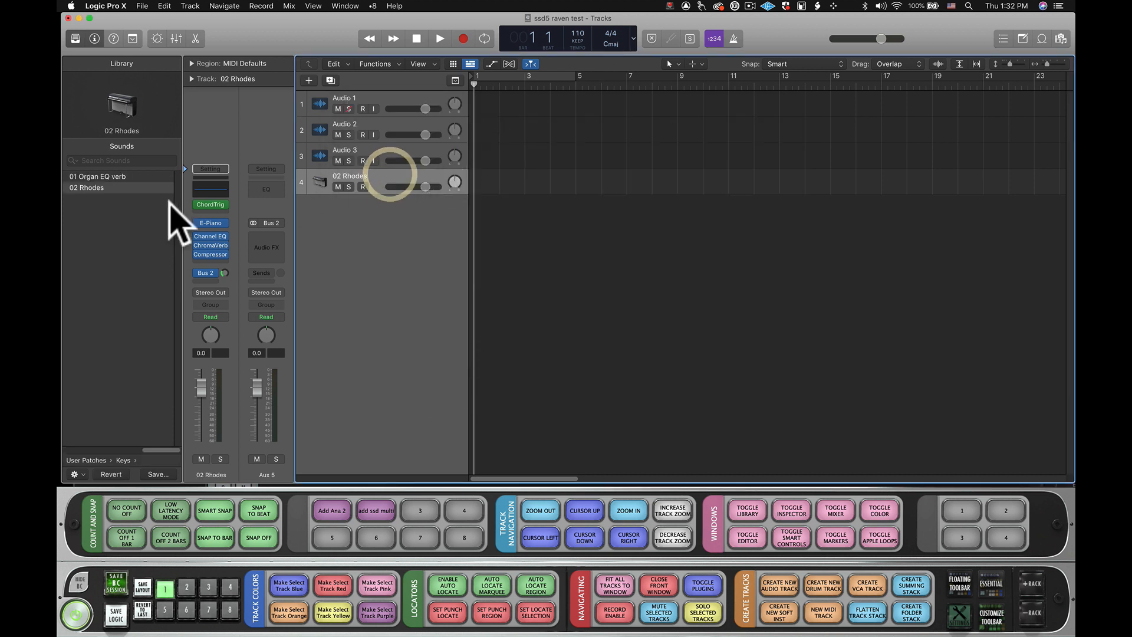
click(117, 188)
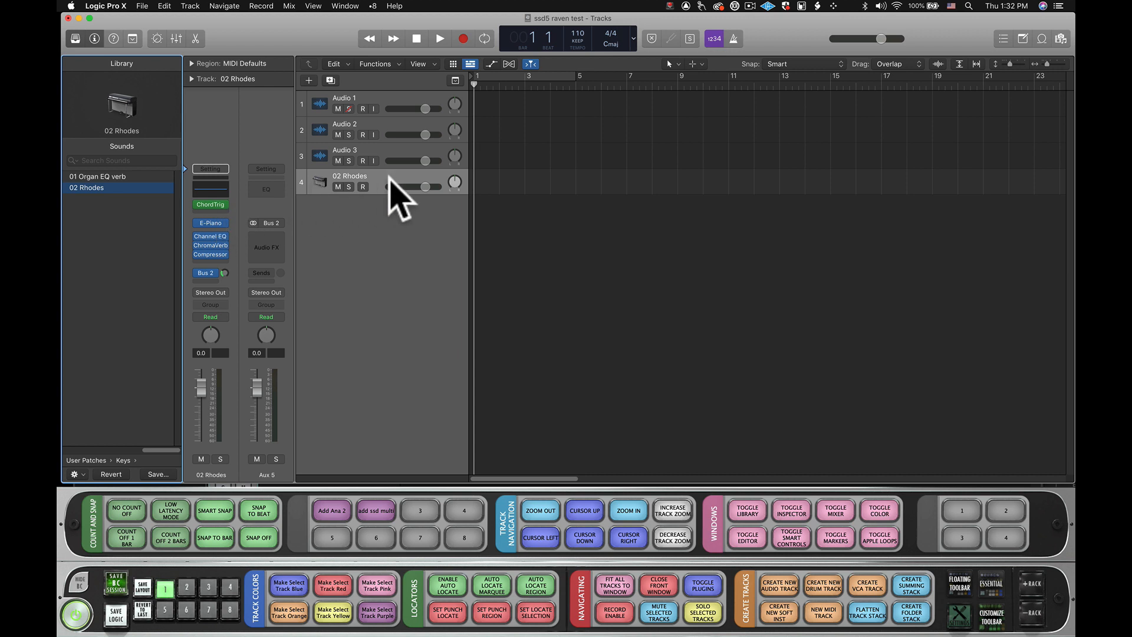
key(super+BackSpace)
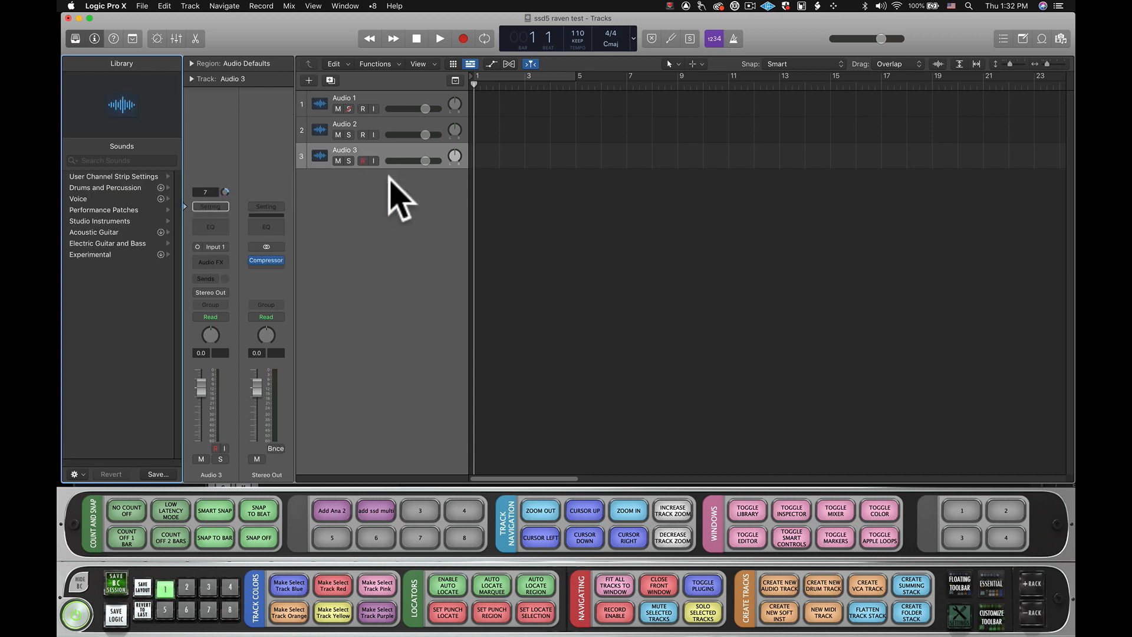
- Give the blank Batch Commander button 3 the key command option + command + S with a 1000 ms delay
right_click(417, 501)
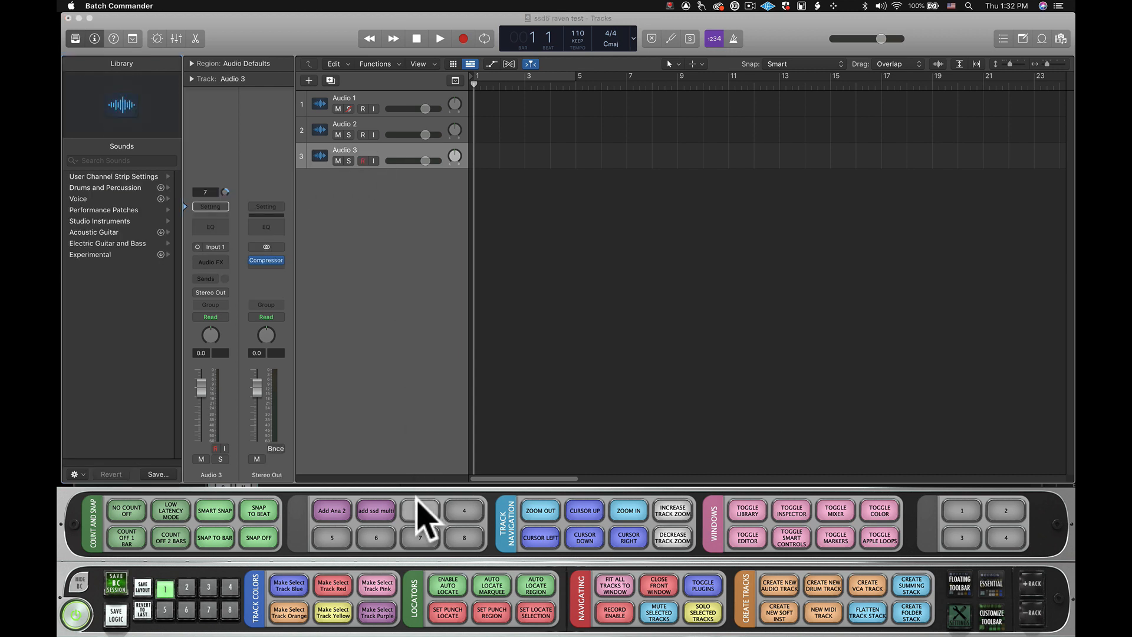
click(415, 406)
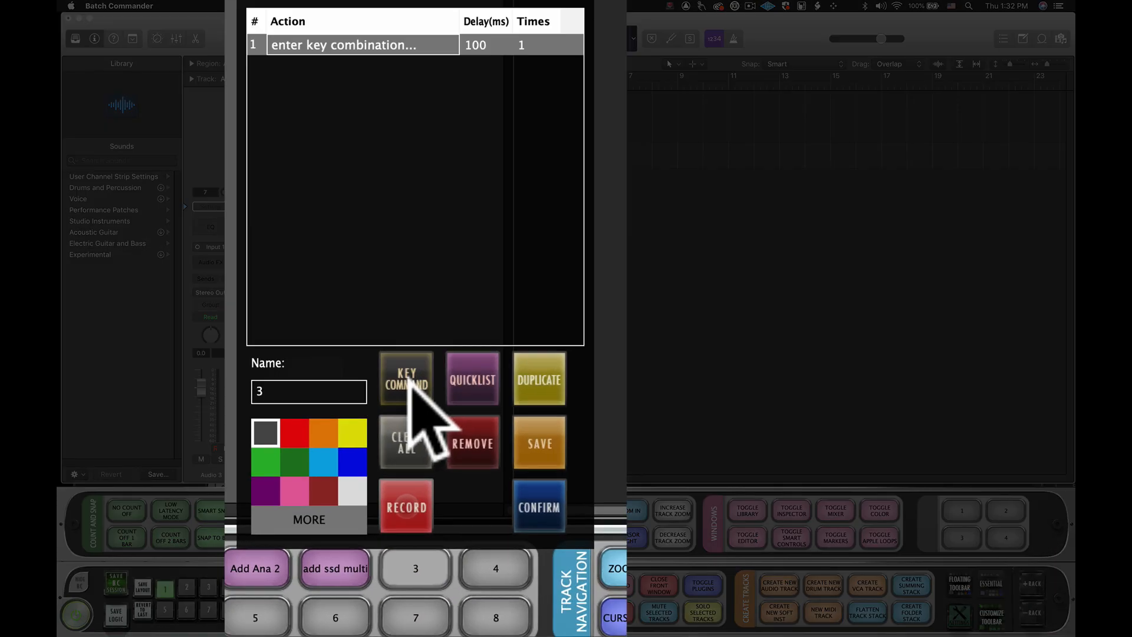
click(500, 45)
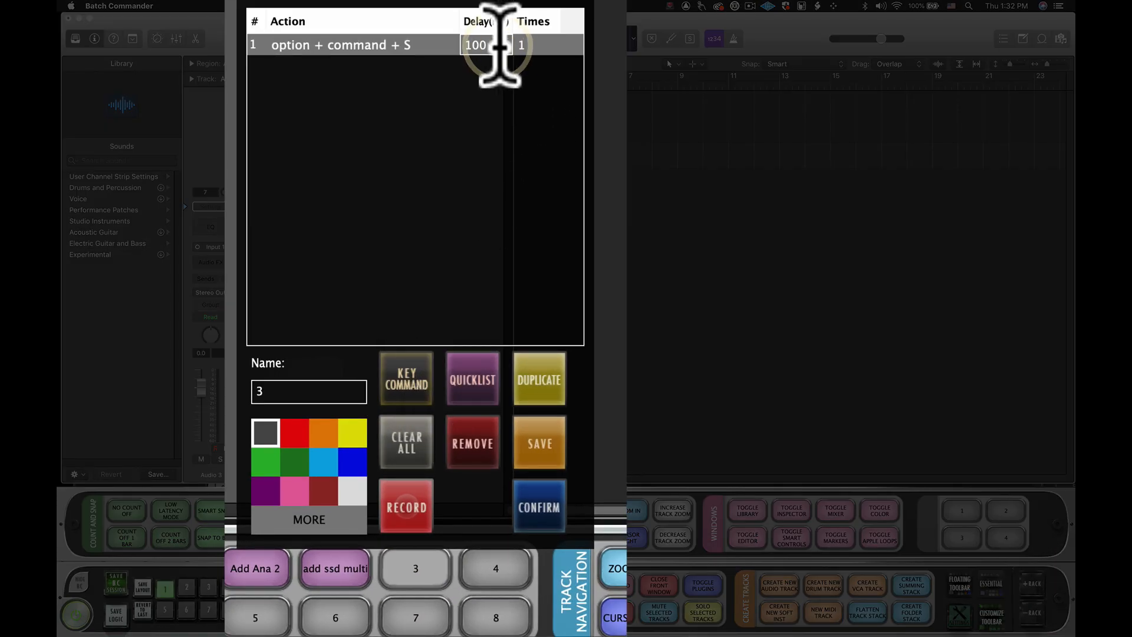
text(0)
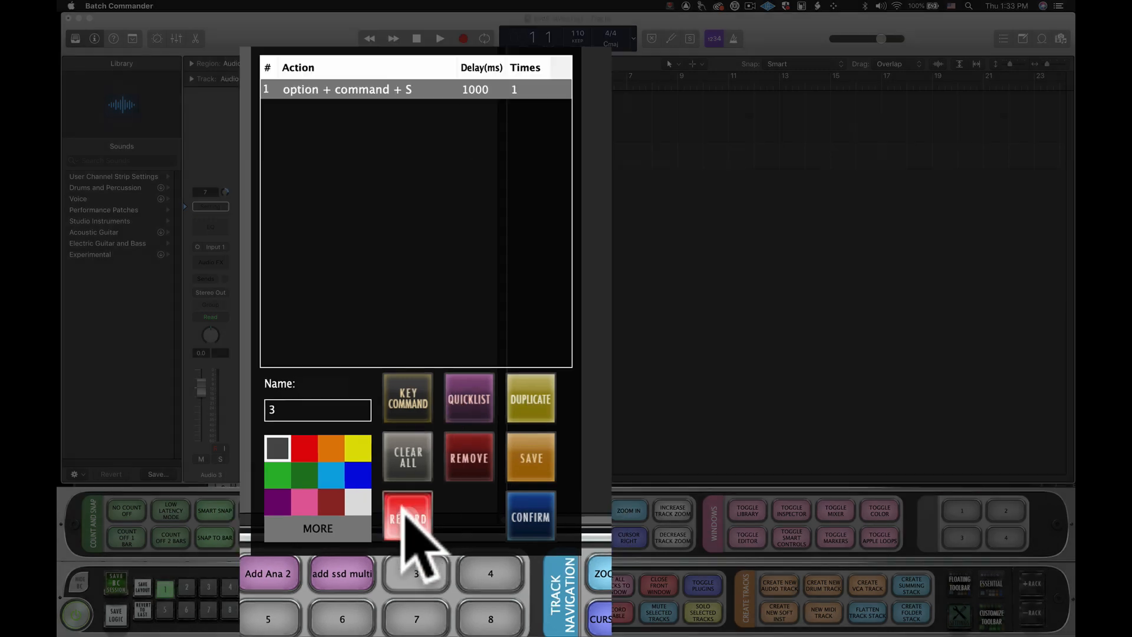
- Record a mouse action on Logic's Library search field and save the recording as Click Patch Search
click(406, 506)
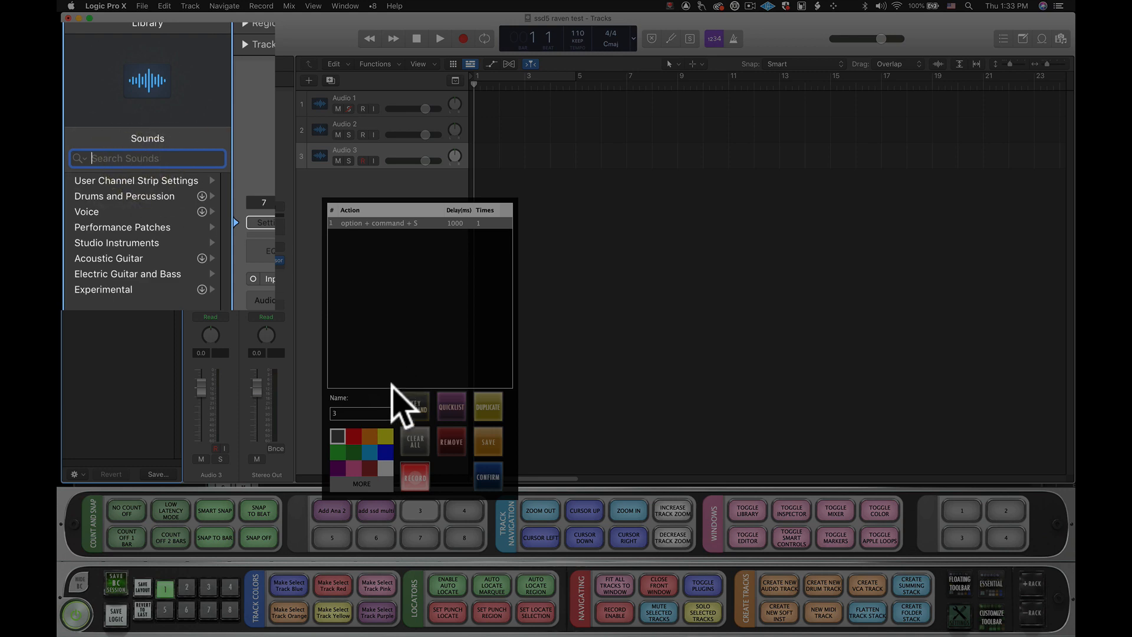
click(414, 476)
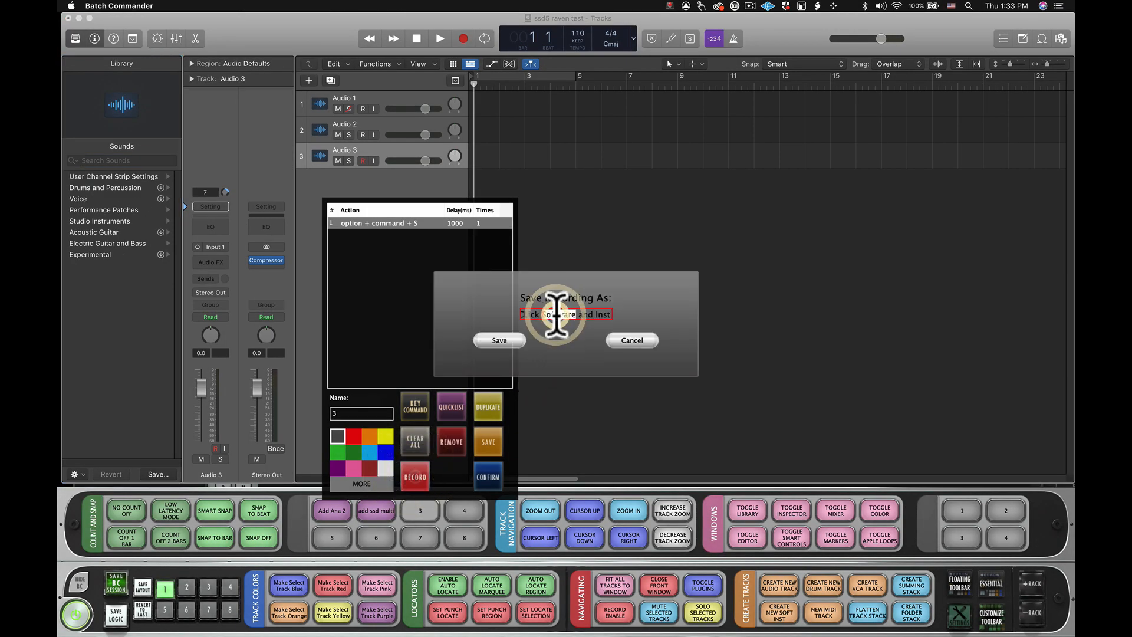
key(super+a)
text(C)
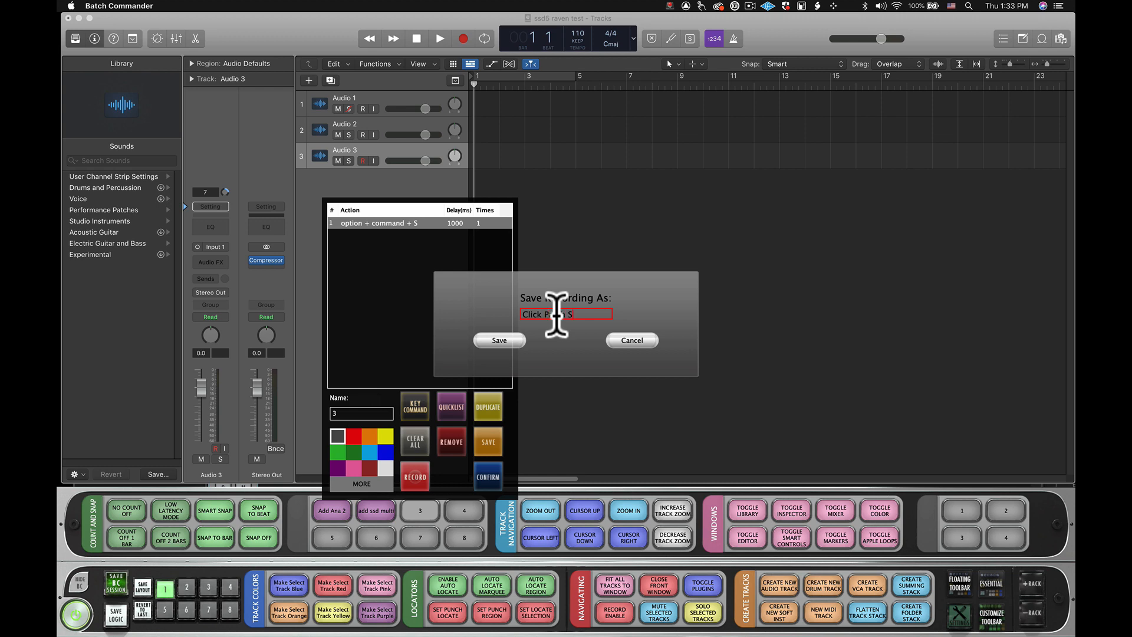
text(lick Patch Search)
click(485, 339)
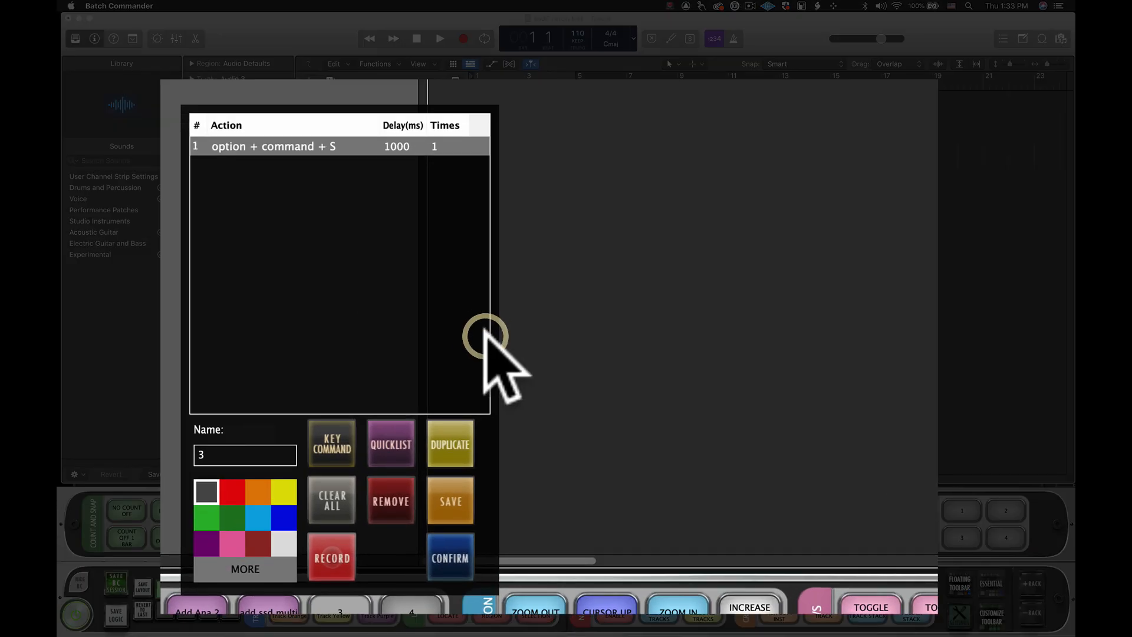
- Append the user script Click Patch Search to button 3's actions with a 1000 ms delay
click(413, 413)
click(597, 215)
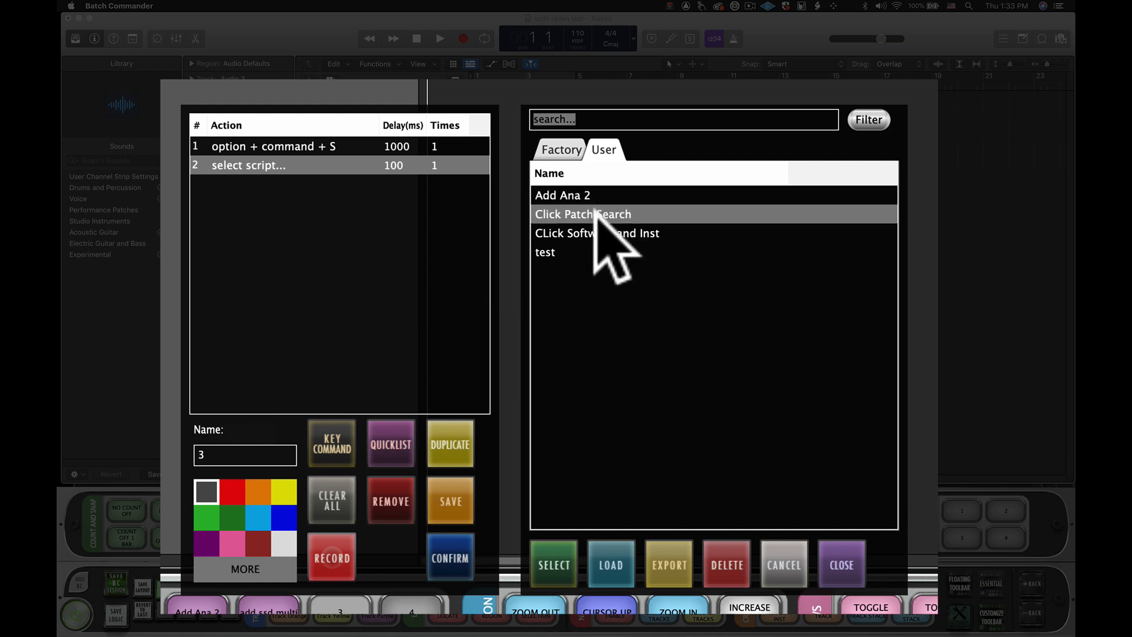
click(552, 541)
click(834, 567)
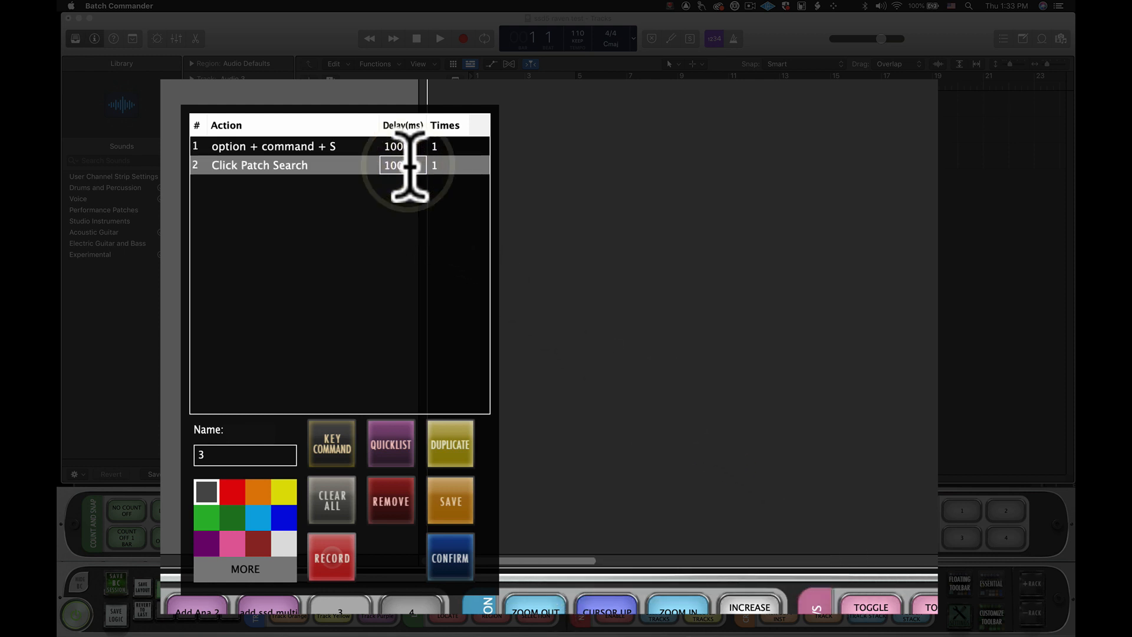
- Append the key commands 02, spacebar, RHODES and return as separate actions of button 3
click(331, 438)
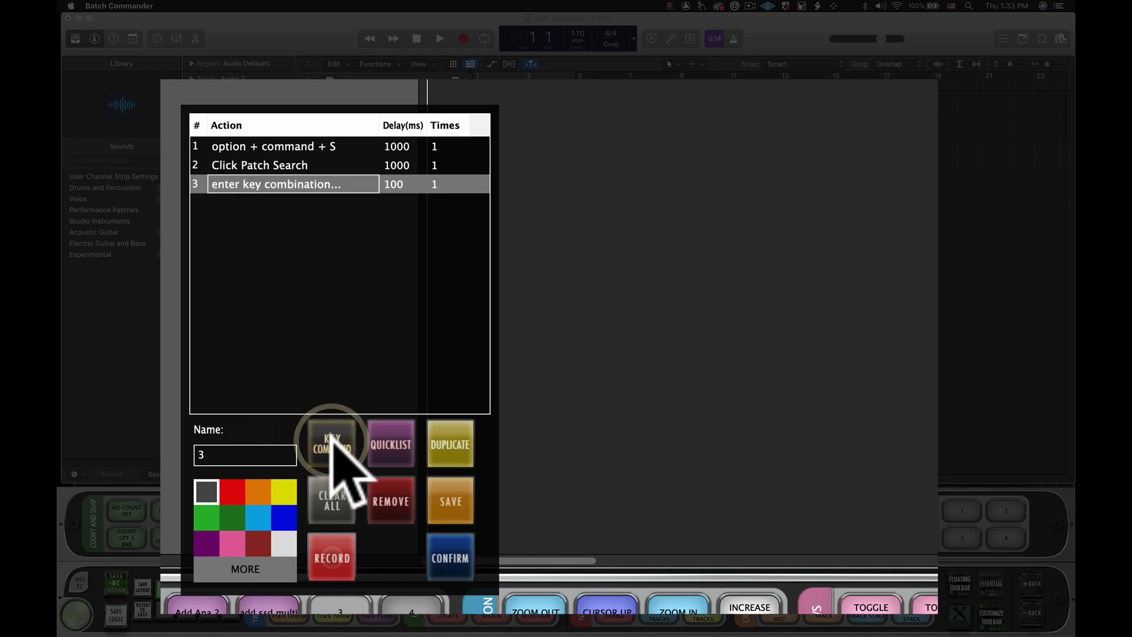
key(0)
key(2)
click(331, 438)
key(space)
click(331, 439)
text(RHODES)
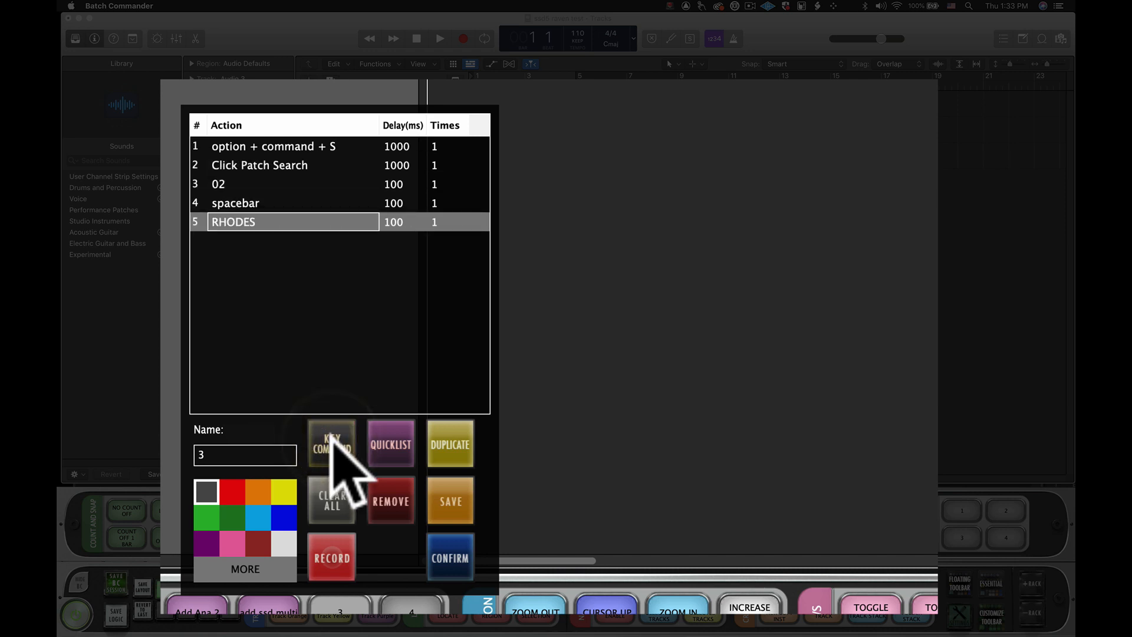
click(330, 438)
key(Return)
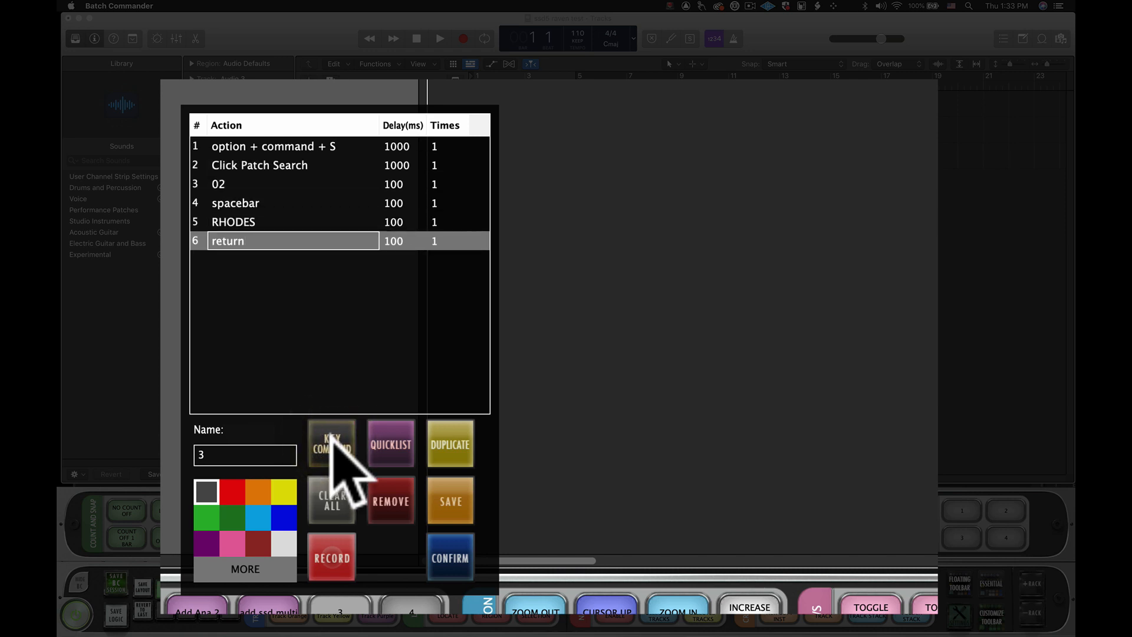
- Color button 3 yellow, name it "add rhodes preset" and confirm its settings
click(285, 490)
click(268, 454)
text(add rhodes)
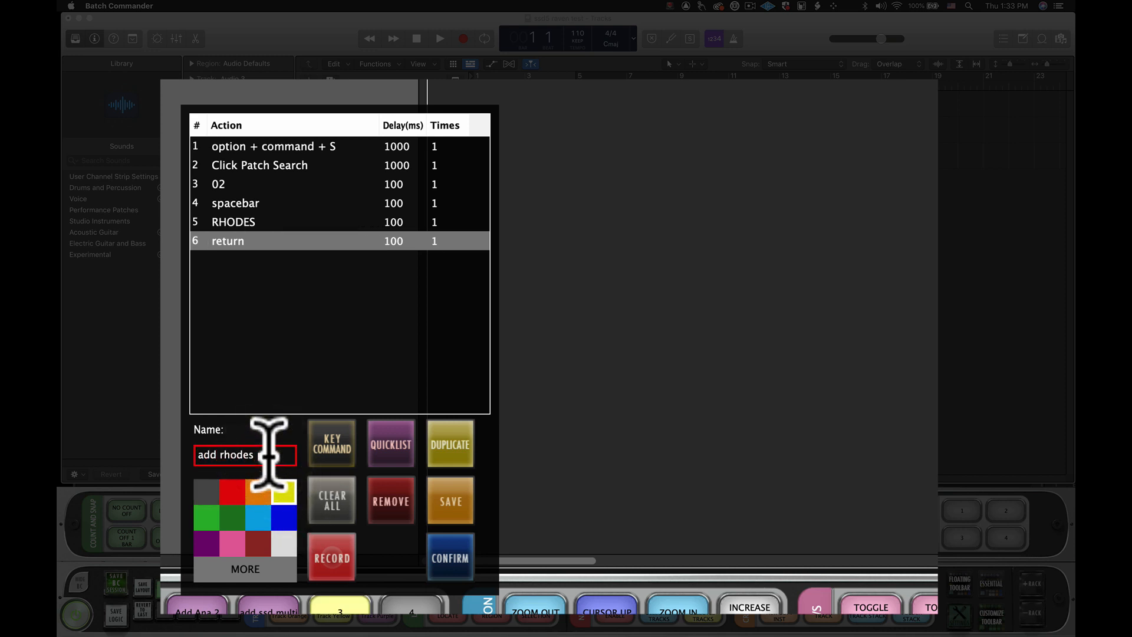
text( preset)
click(454, 560)
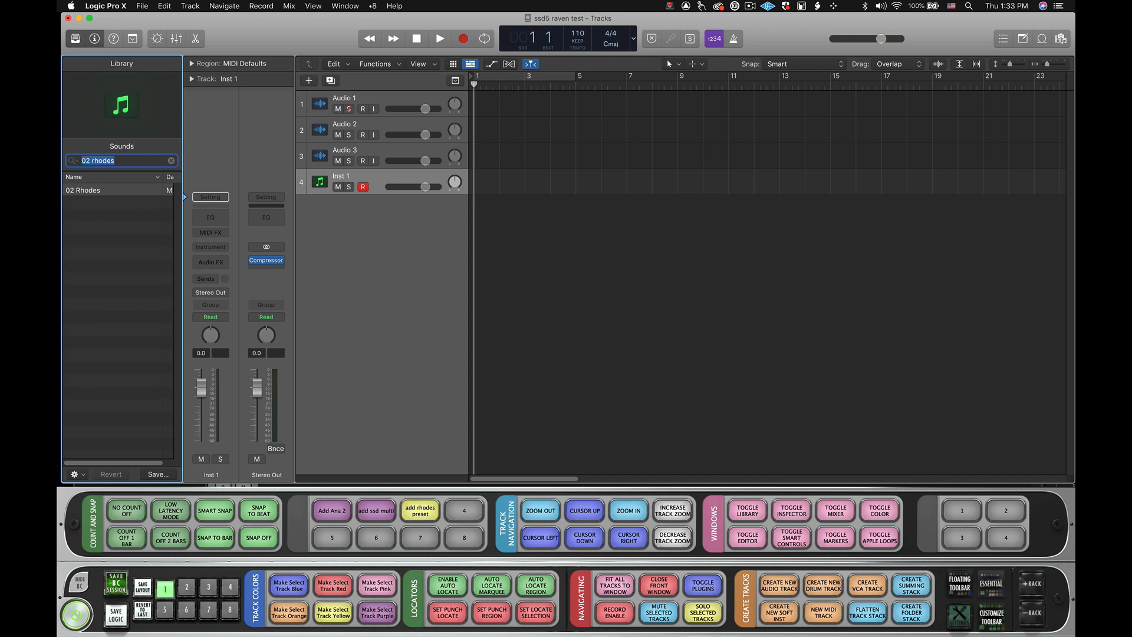
- Reopen the add rhodes preset button, record choosing 02 Rhodes in the Library search results, and save the recording as CLick Patch Results
right_click(419, 513)
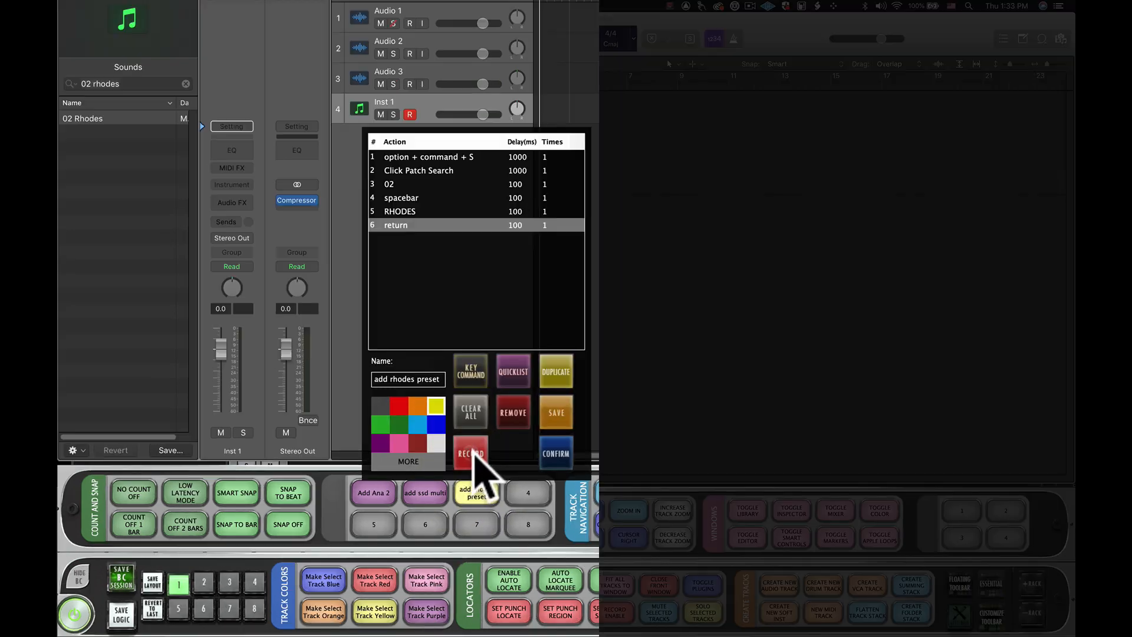
click(473, 451)
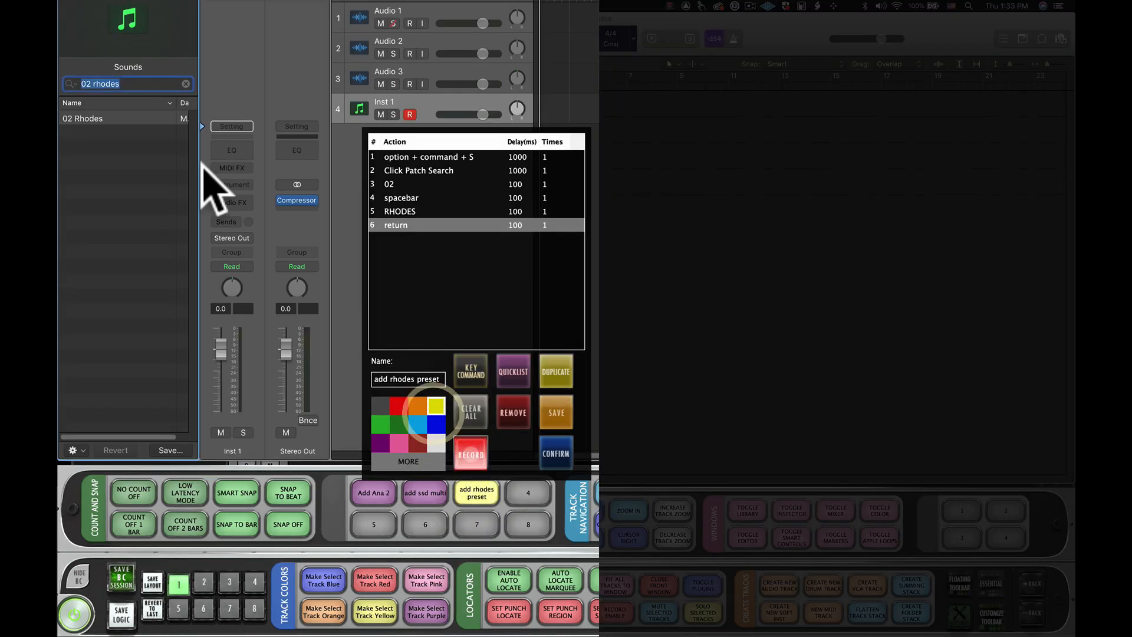
click(89, 171)
click(69, 118)
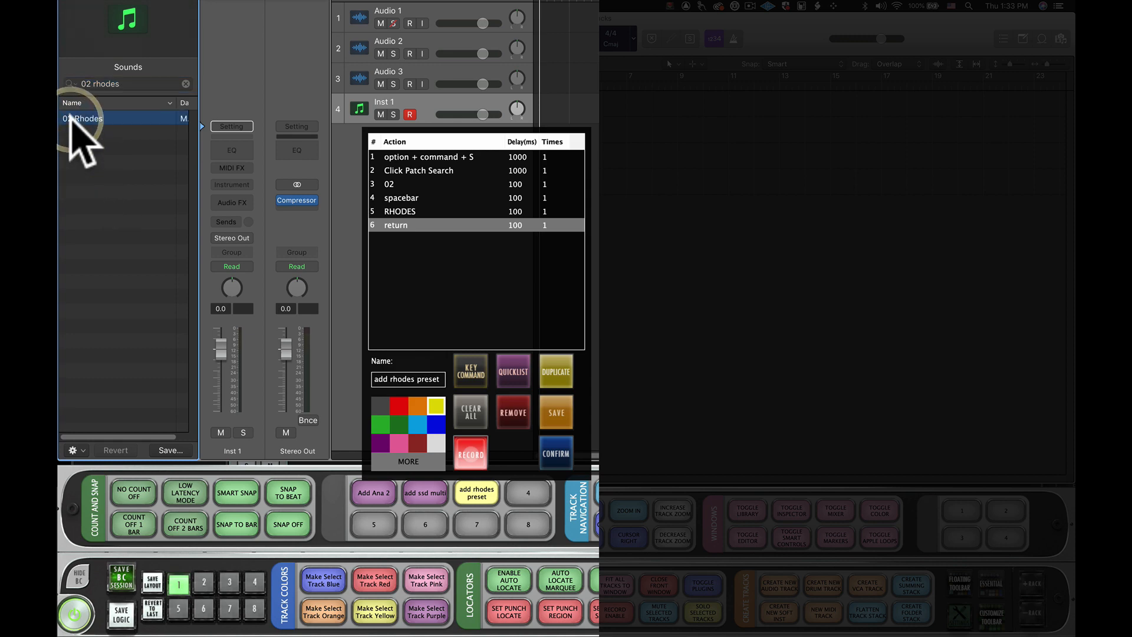
click(470, 452)
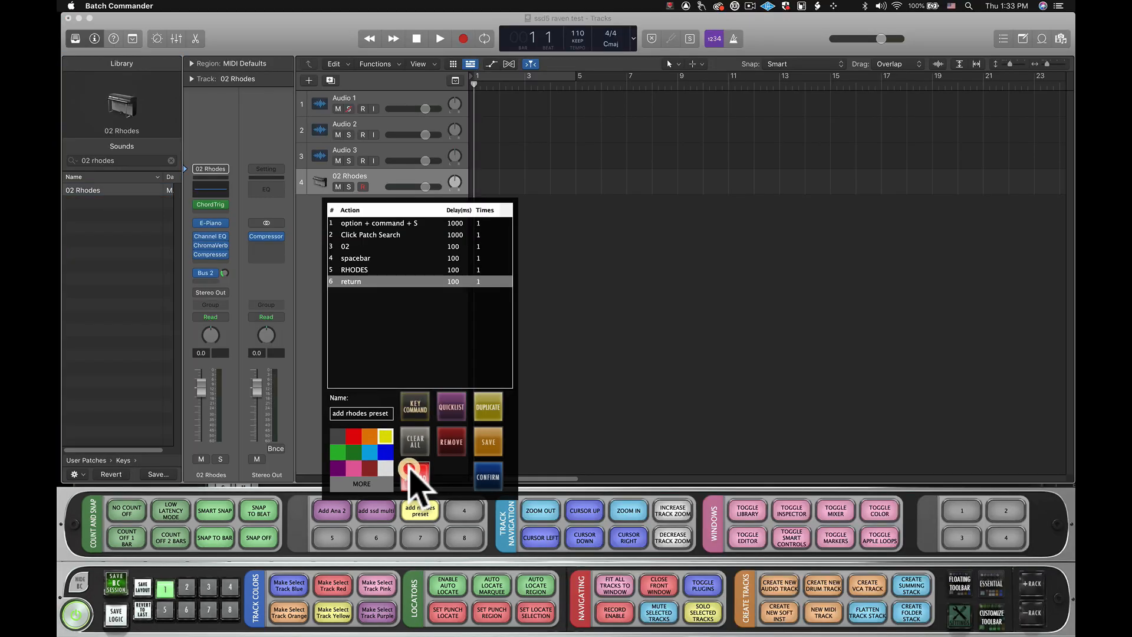
click(562, 315)
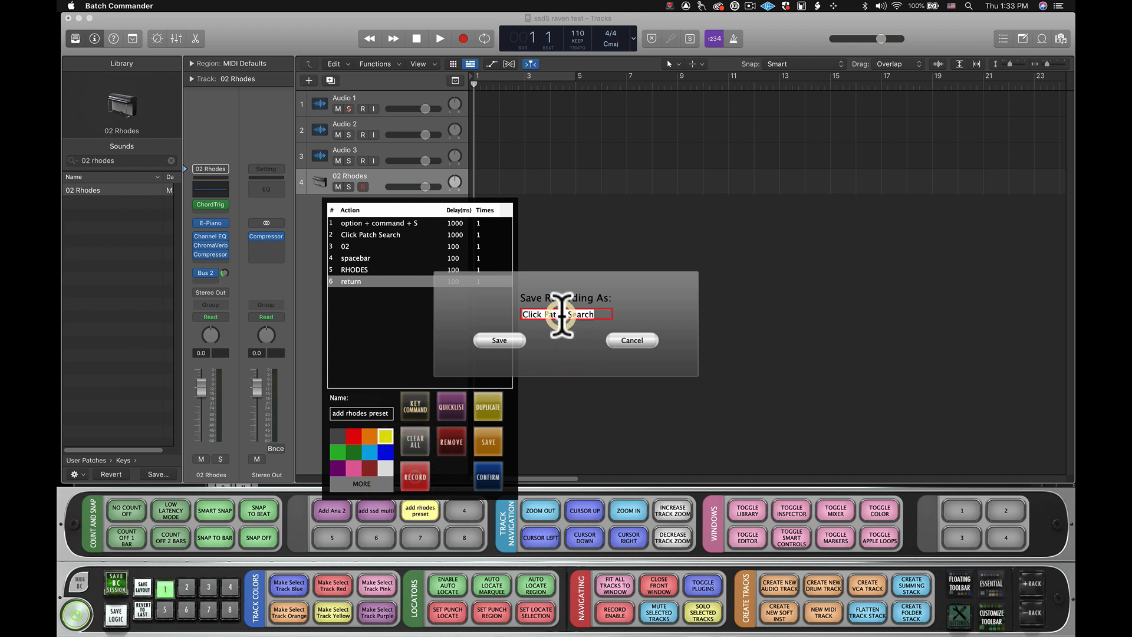
text(CLick Patch Results)
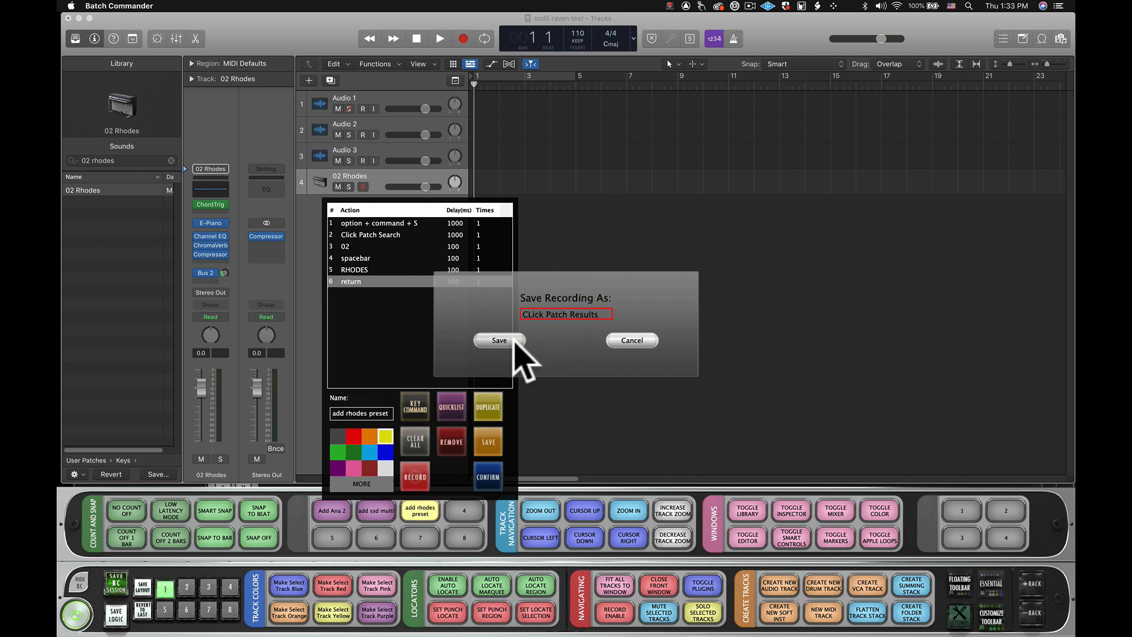
click(499, 340)
- Append the user script CLick Patch Results as the last action of the add rhodes preset button
click(452, 407)
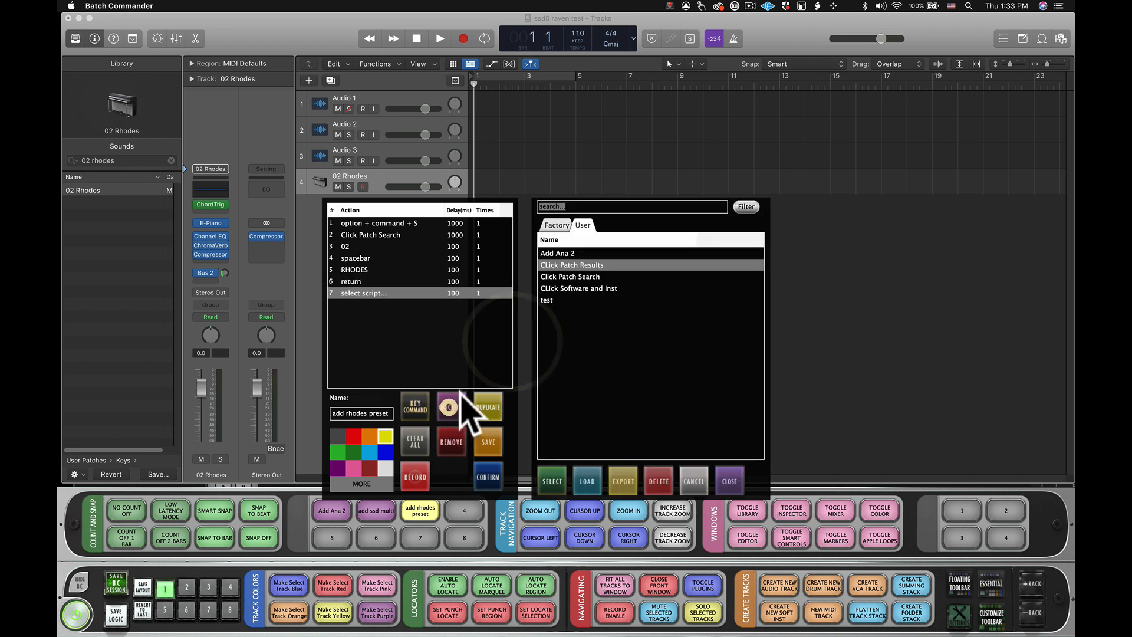
click(598, 265)
click(550, 481)
click(731, 481)
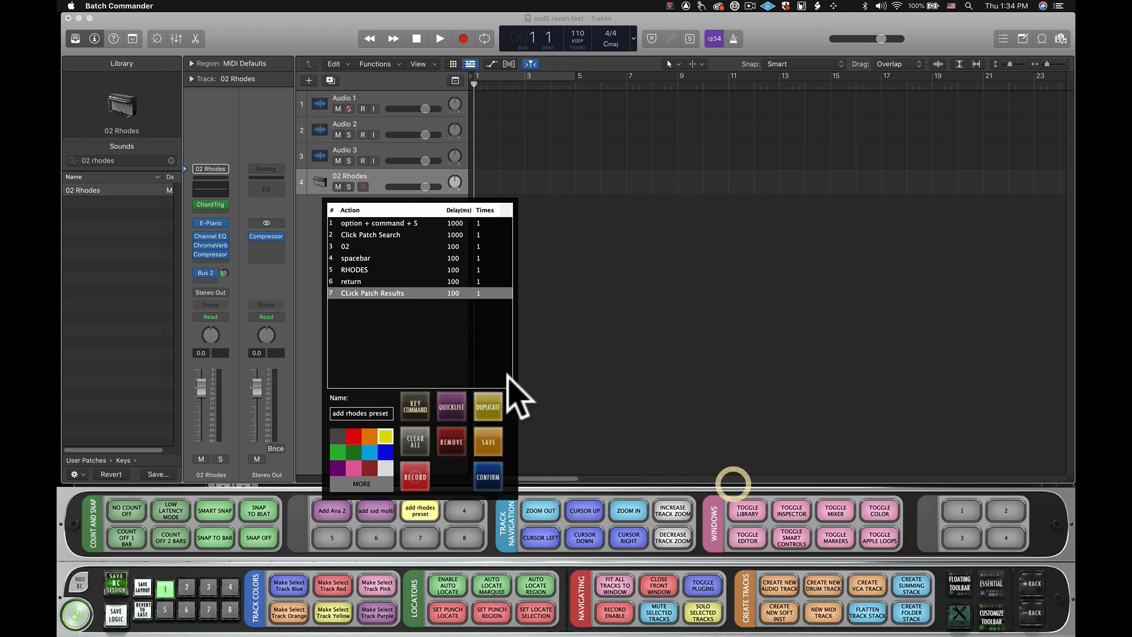
- Set the delay of the return action to 1000 ms and confirm the add rhodes preset button's settings
double_click(392, 282)
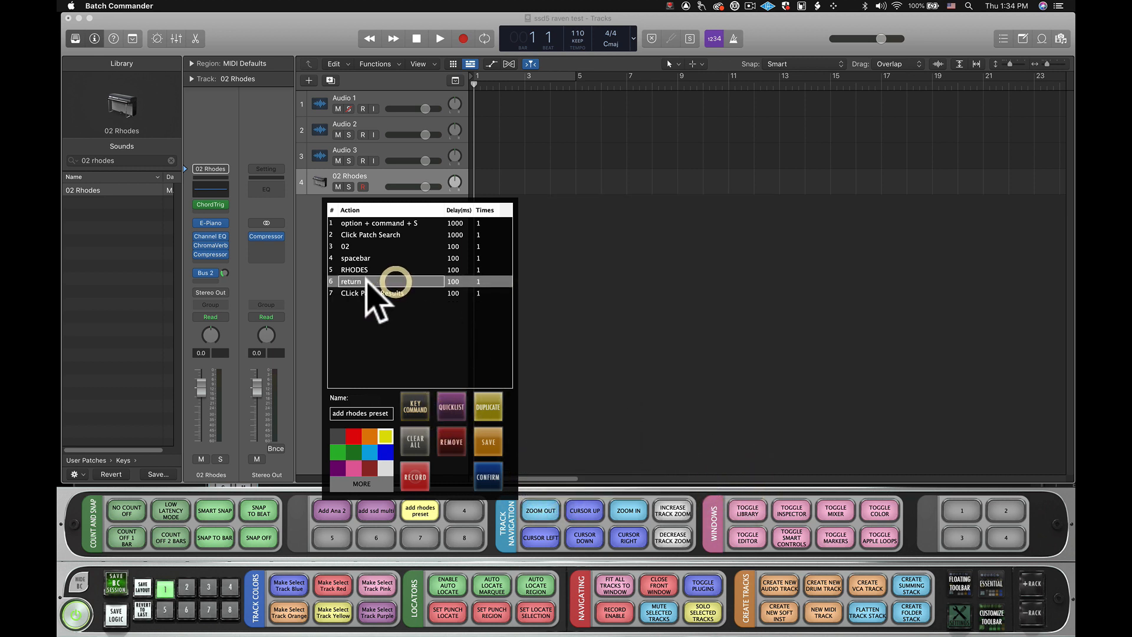
double_click(461, 281)
double_click(413, 284)
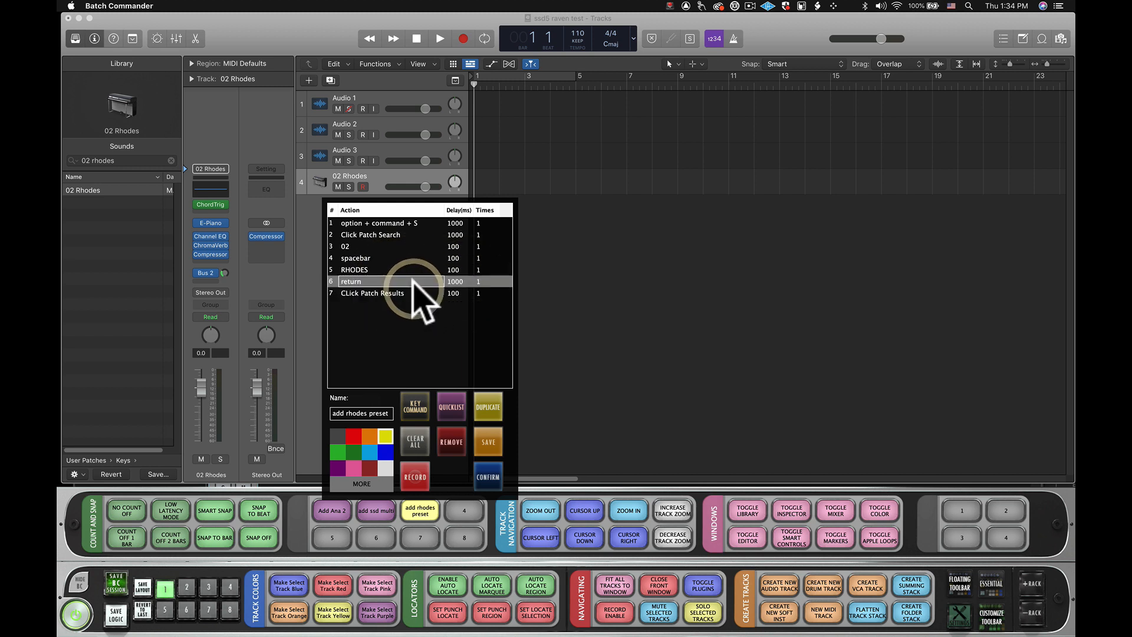
click(412, 292)
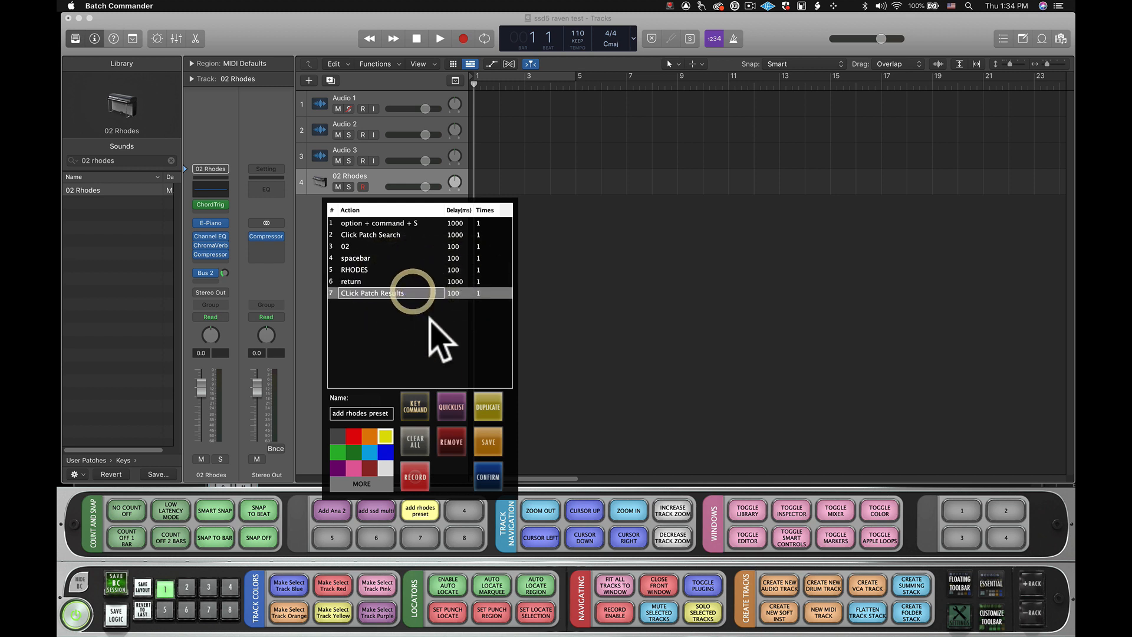
click(493, 477)
- Delete the 02 Rhodes track and run the add rhodes preset button to create a new track with that patch
click(378, 180)
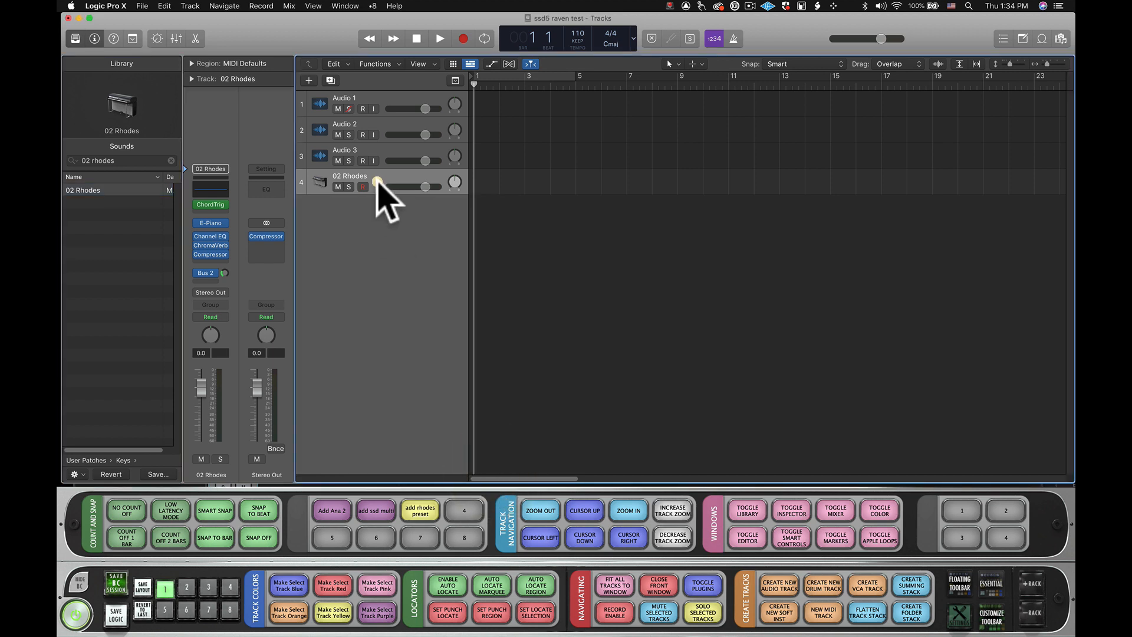
key(super+BackSpace)
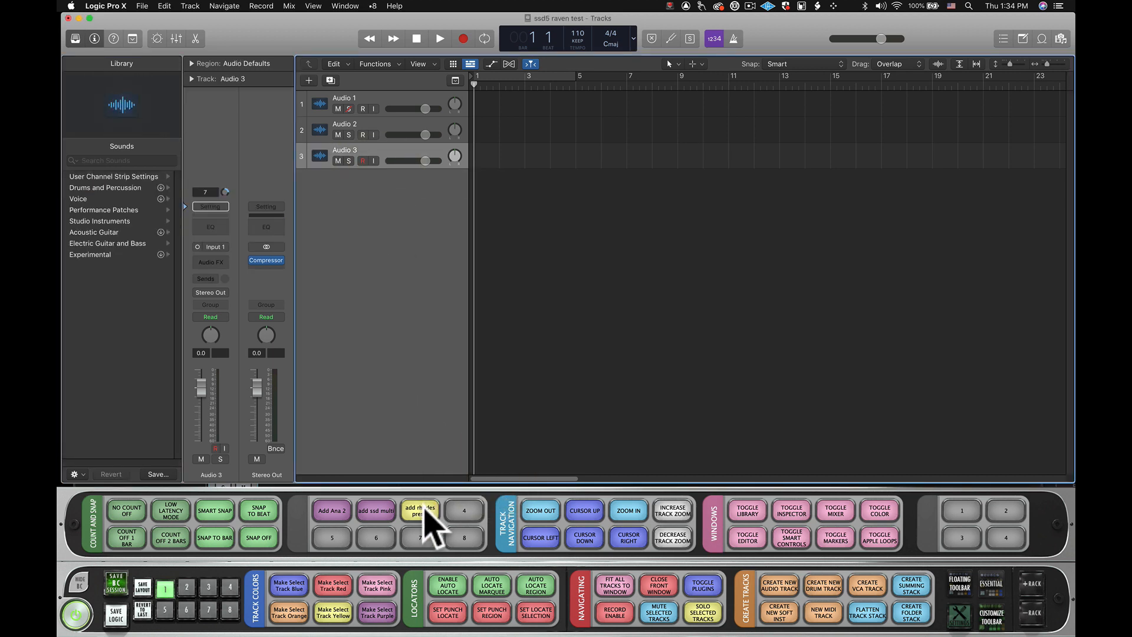
click(424, 510)
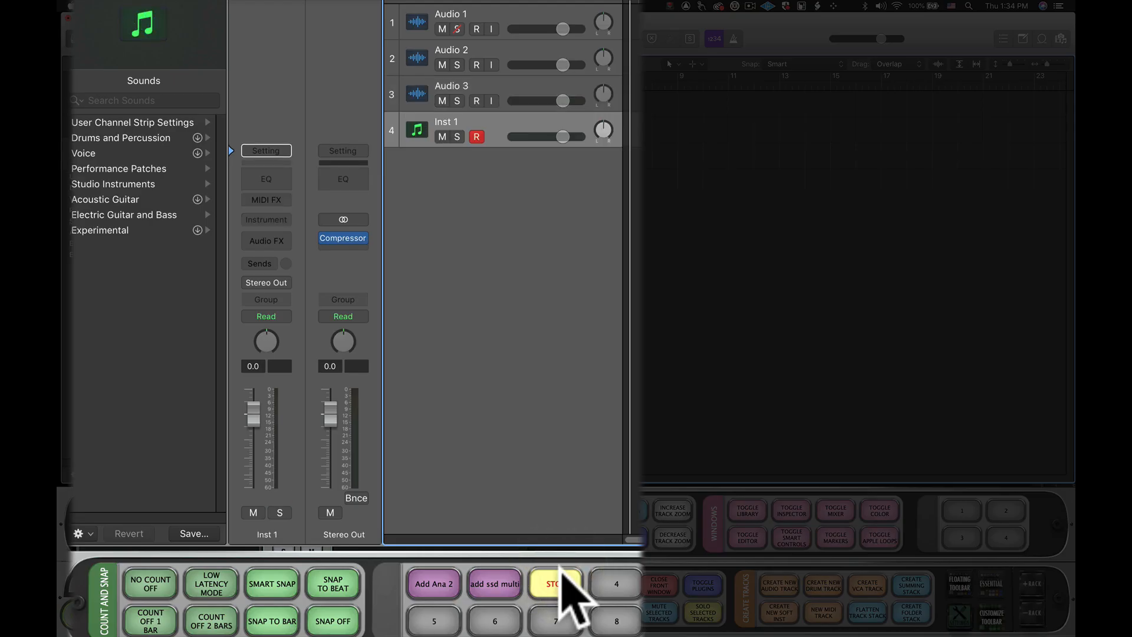
click(136, 100)
text(02 rhodes)
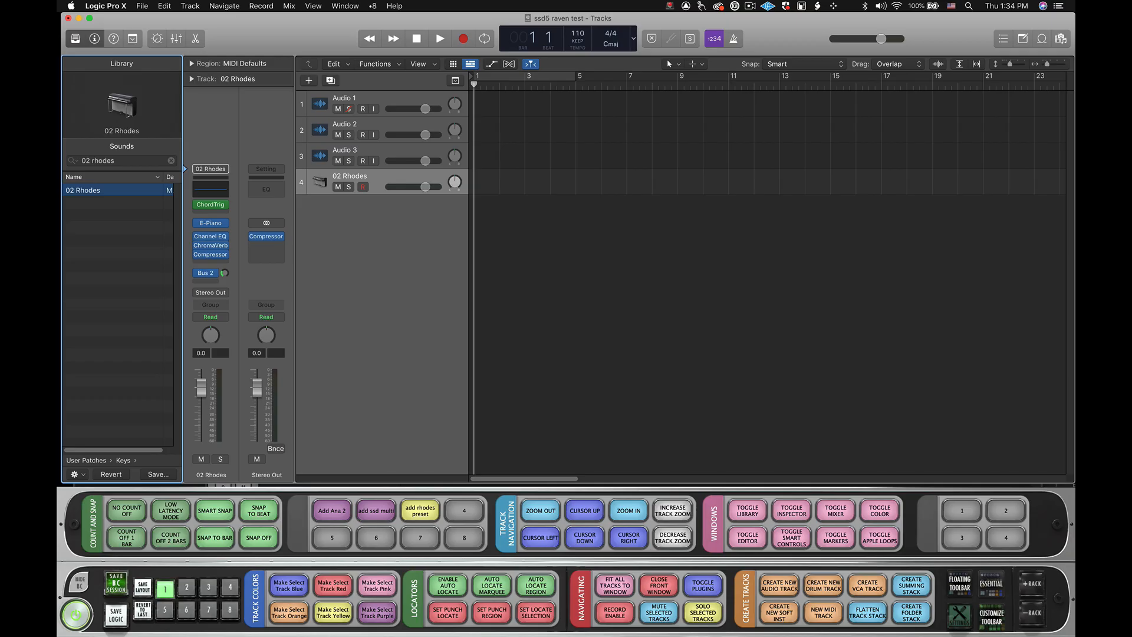
- Save the add rhodes preset button's actions as a user script and confirm its settings
right_click(425, 512)
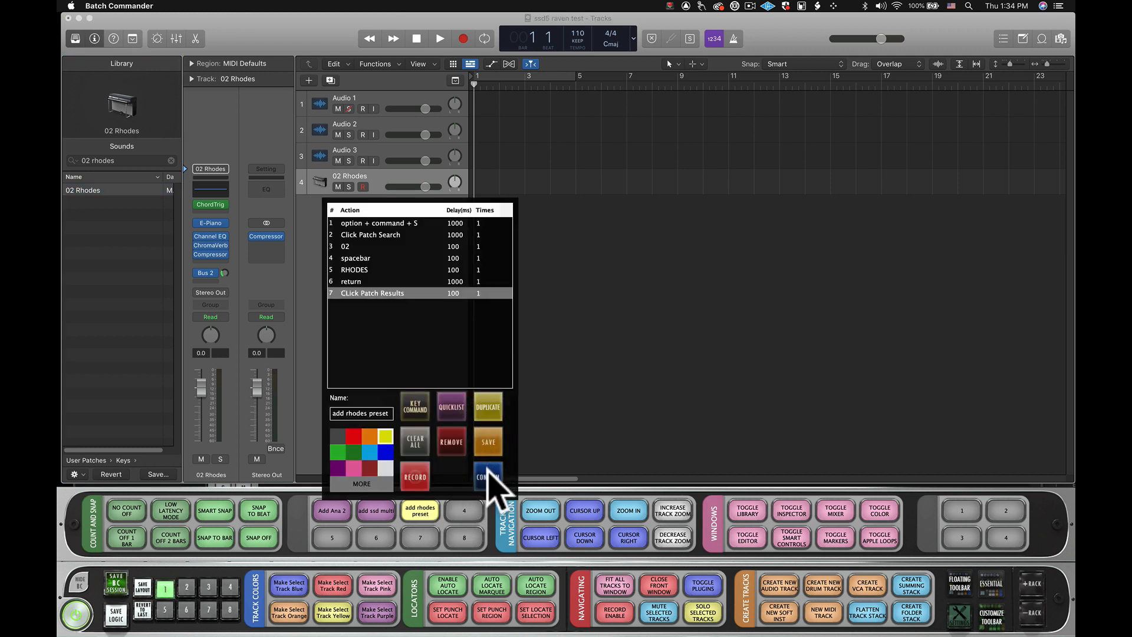
click(489, 472)
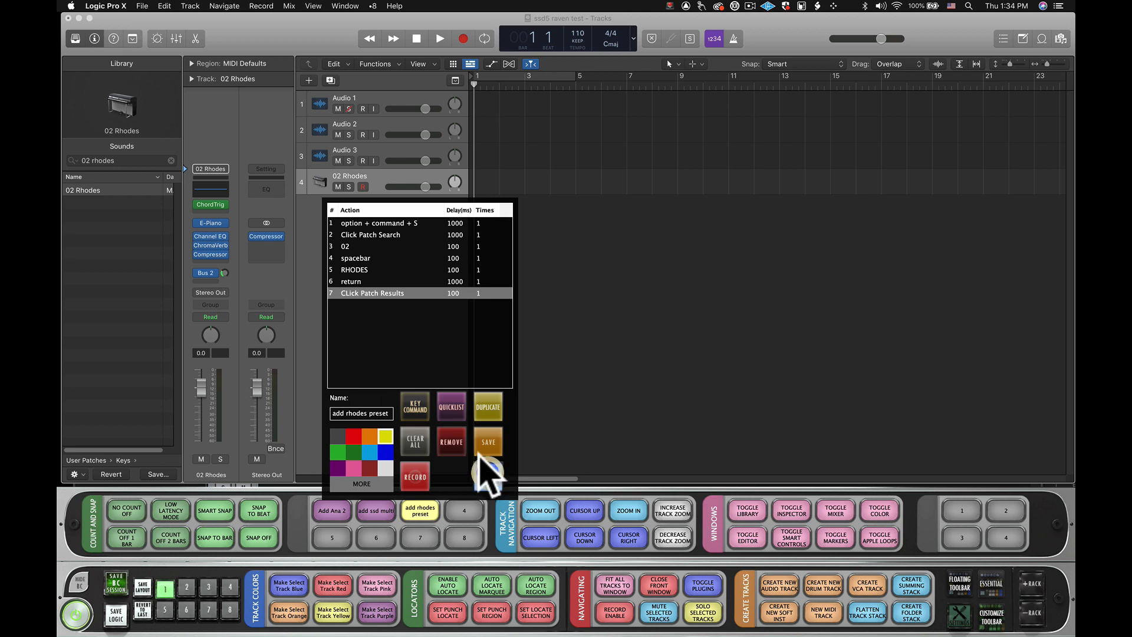
- Change the 02 Rhodes track's MIDI effect to Note Repeater and its instrument to Vintage Clav
click(223, 204)
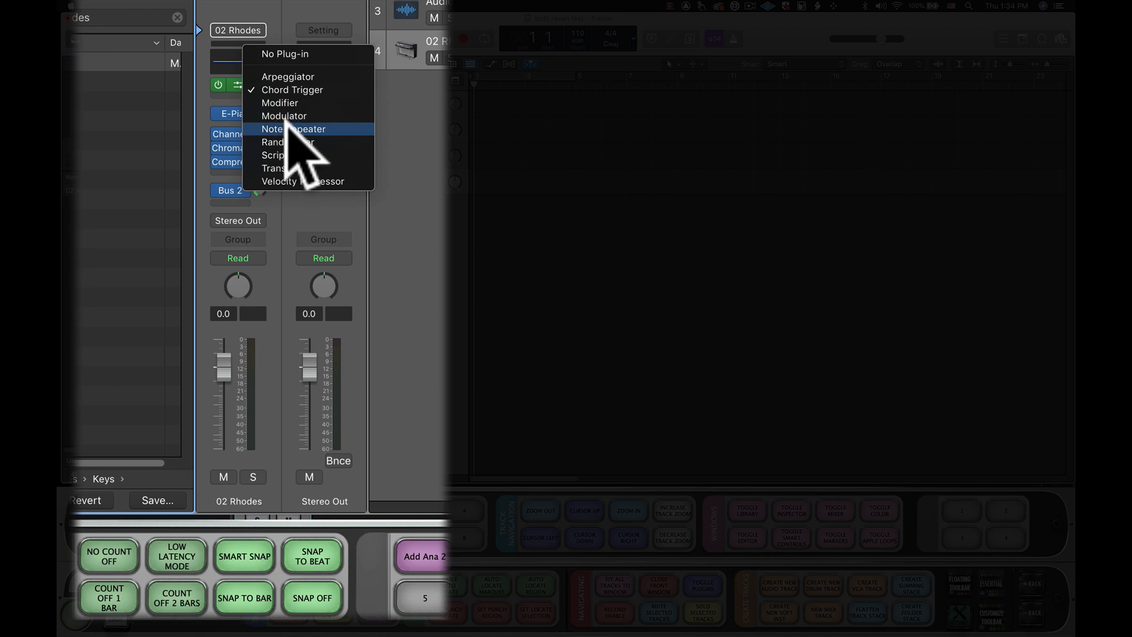
click(286, 128)
click(260, 113)
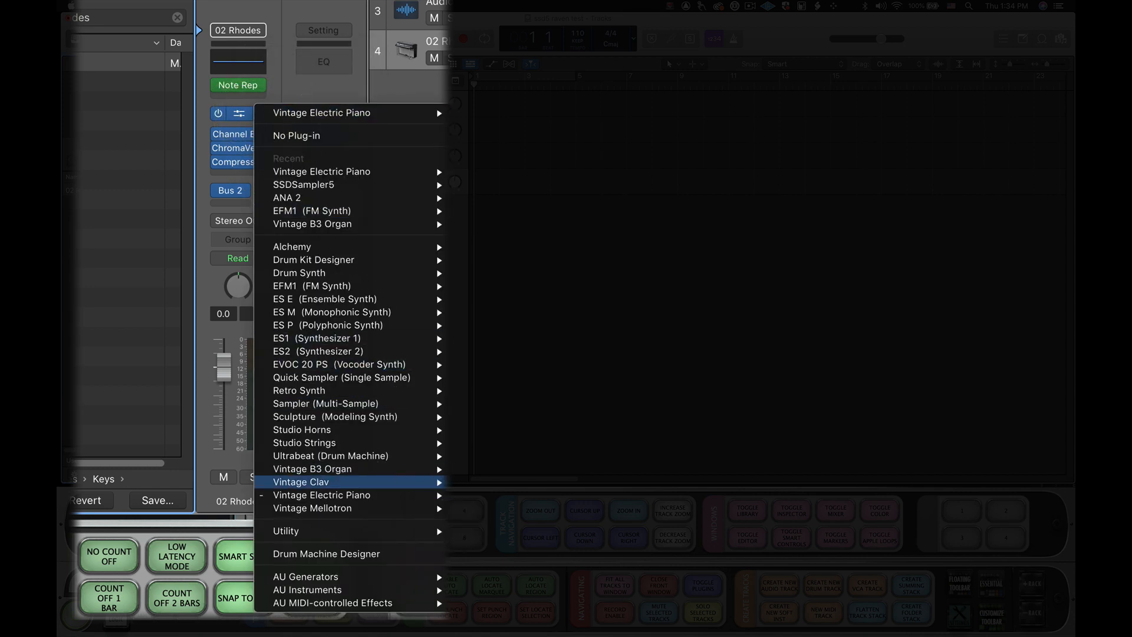
click(470, 482)
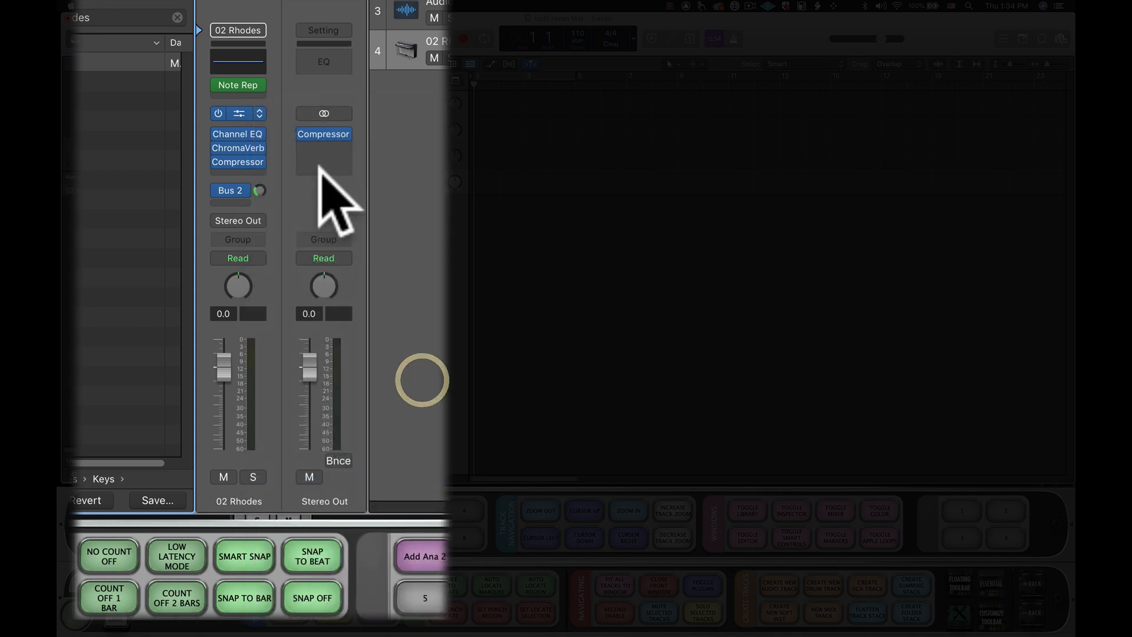
- Replace the instrument track's audio effects with Inf EQ, AutoFilter and Compressor, and close the plug-in window
click(260, 134)
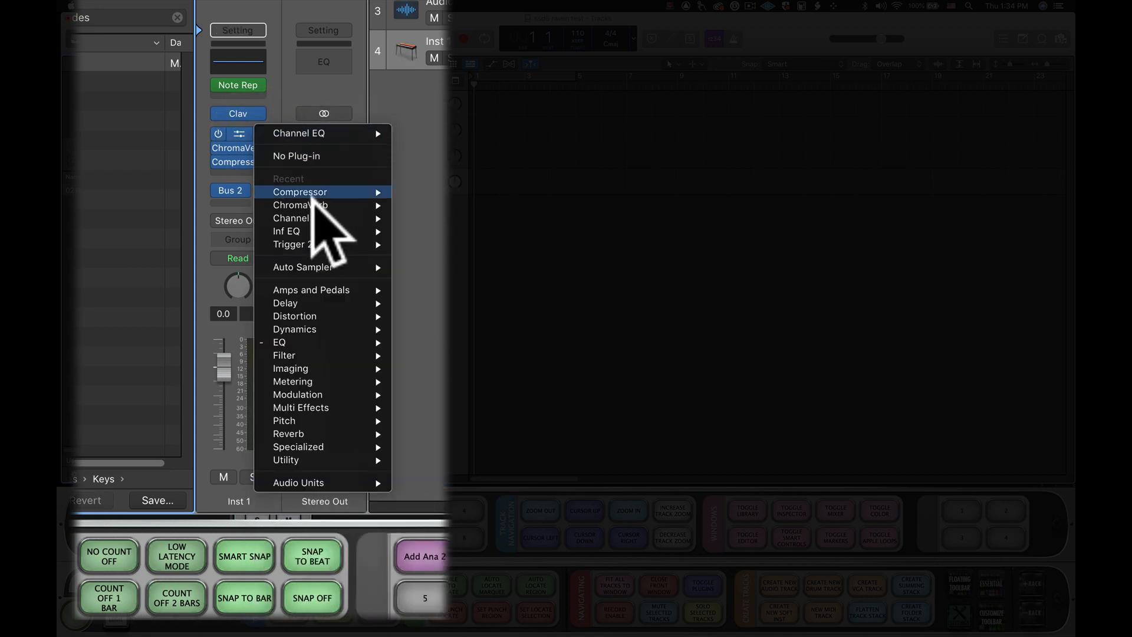
click(409, 233)
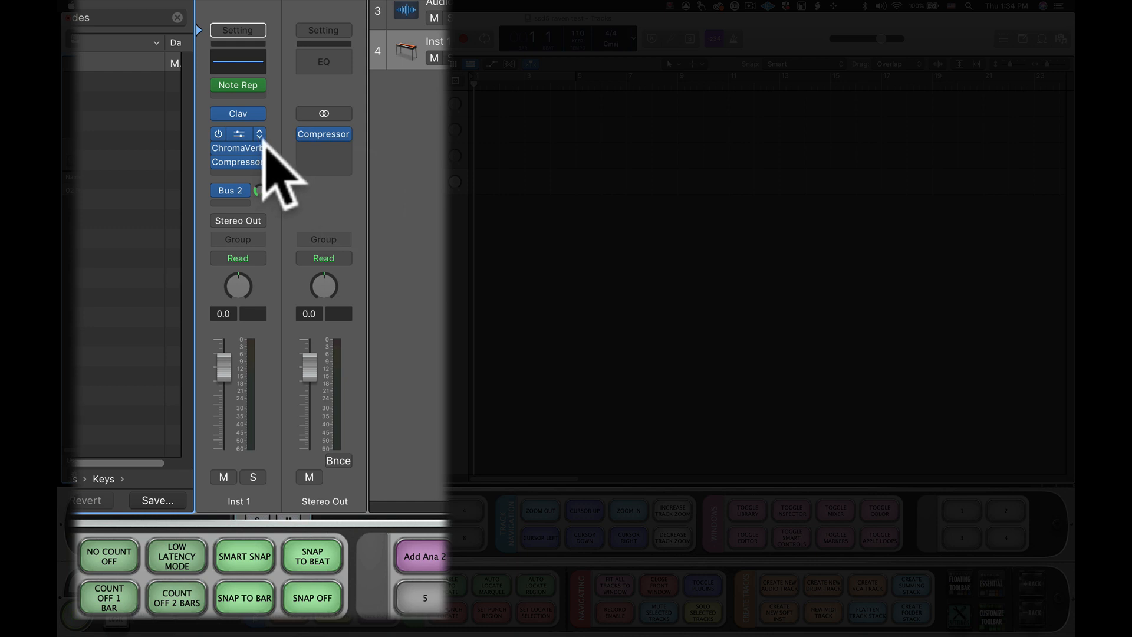
click(259, 147)
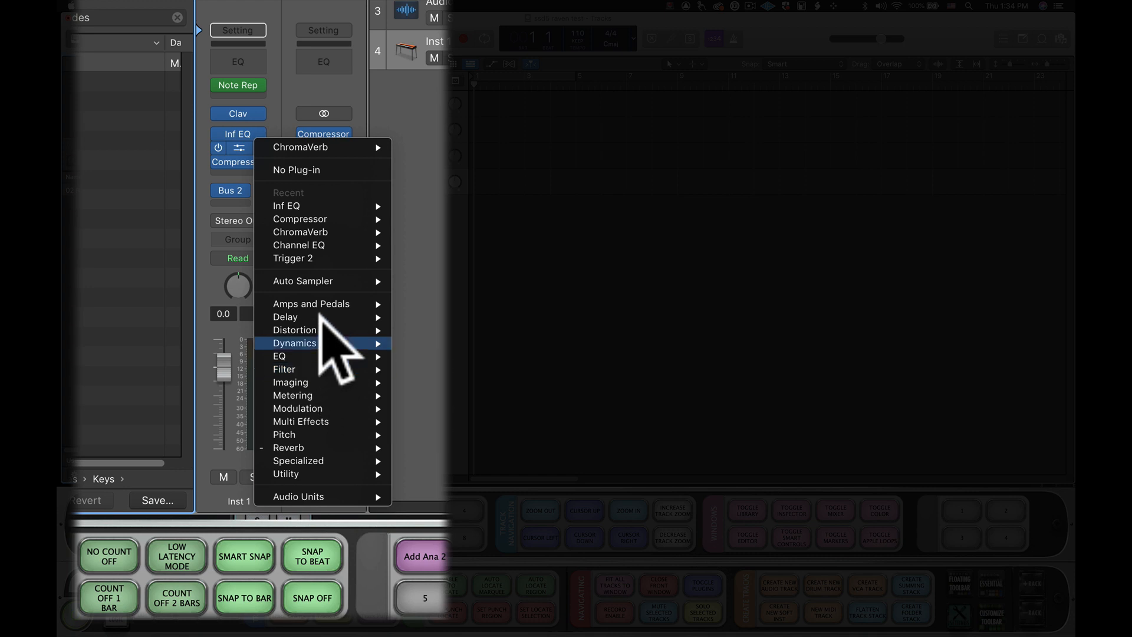
mouse_move(328, 368)
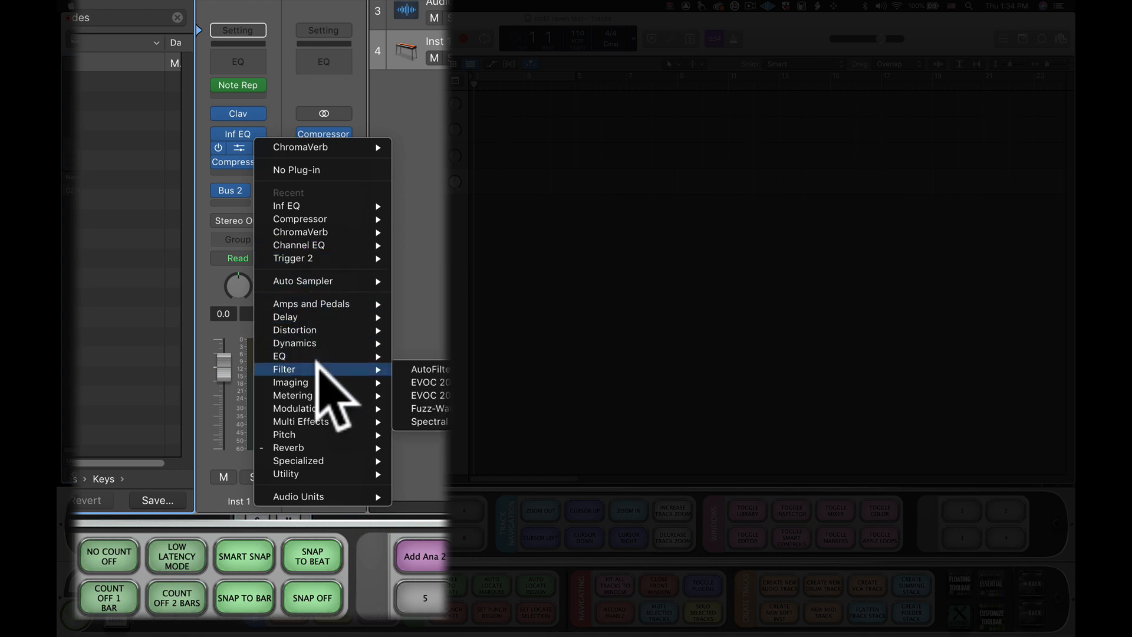
click(434, 370)
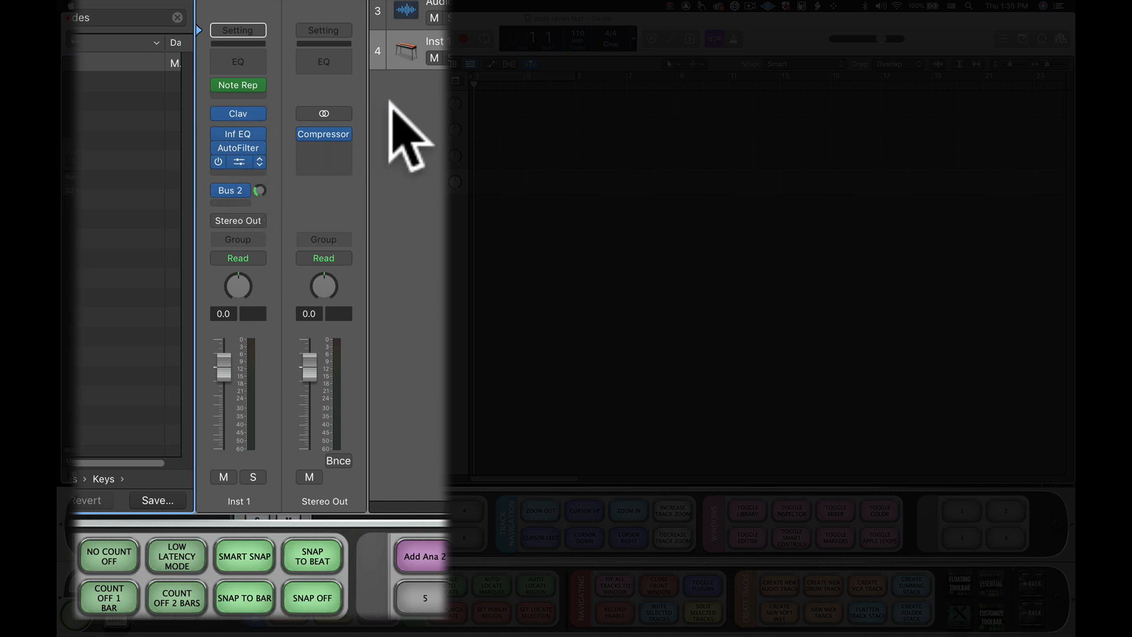
click(519, 211)
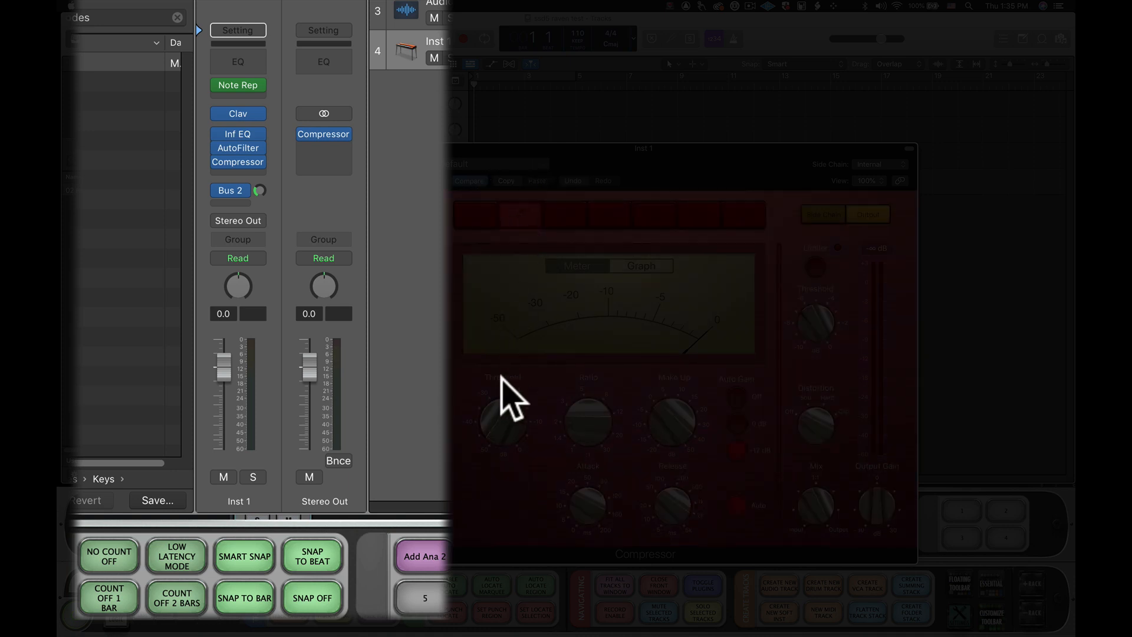
drag(500, 403, 501, 405)
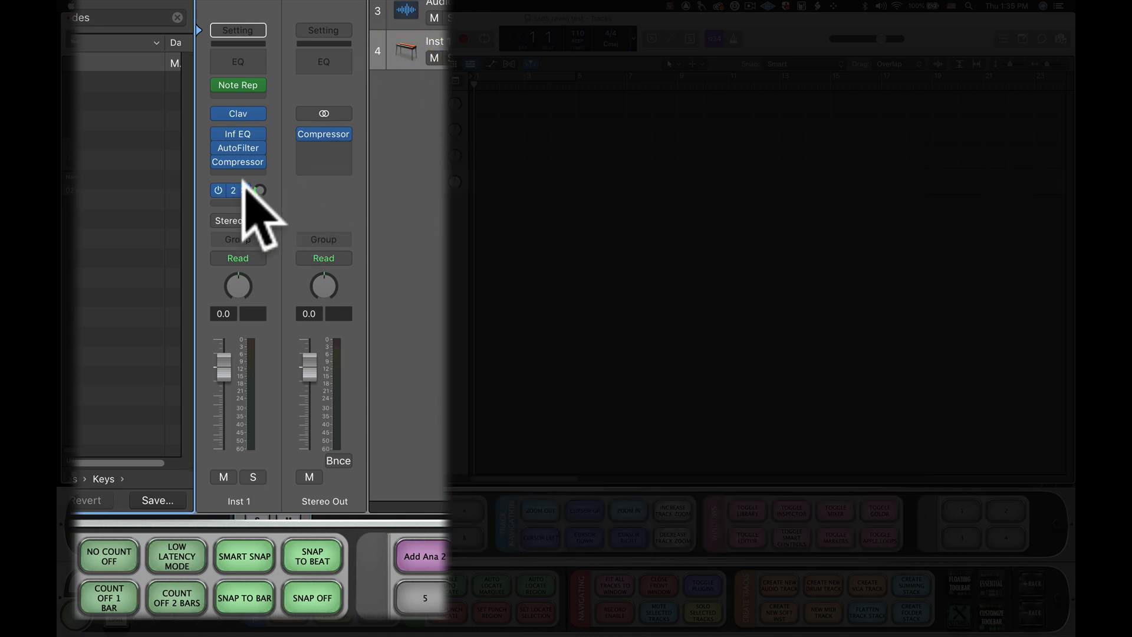
- Route the instrument track's send to Bus 12
click(243, 187)
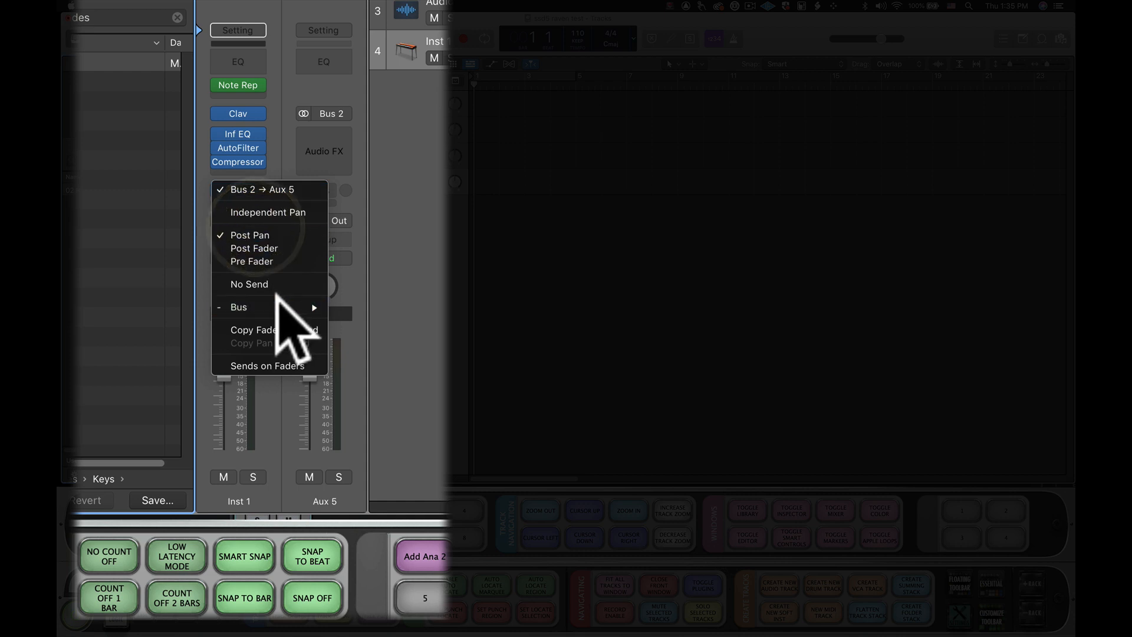
mouse_move(289, 308)
click(412, 378)
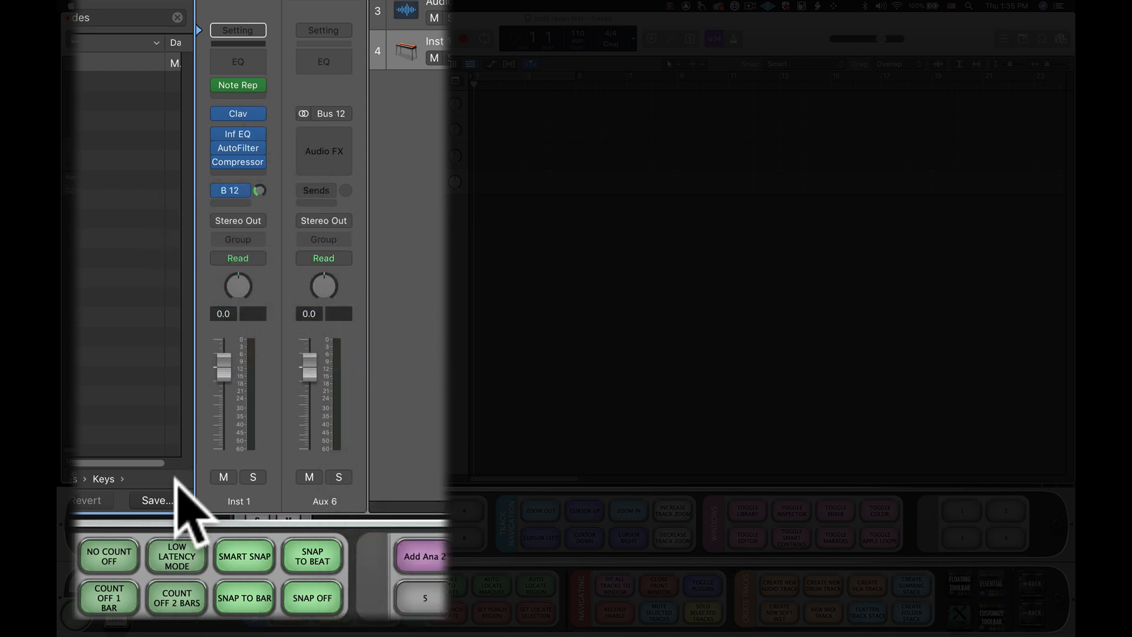
- Save the instrument track as the patch 03 Clav in the Keys folder and delete the track
click(161, 500)
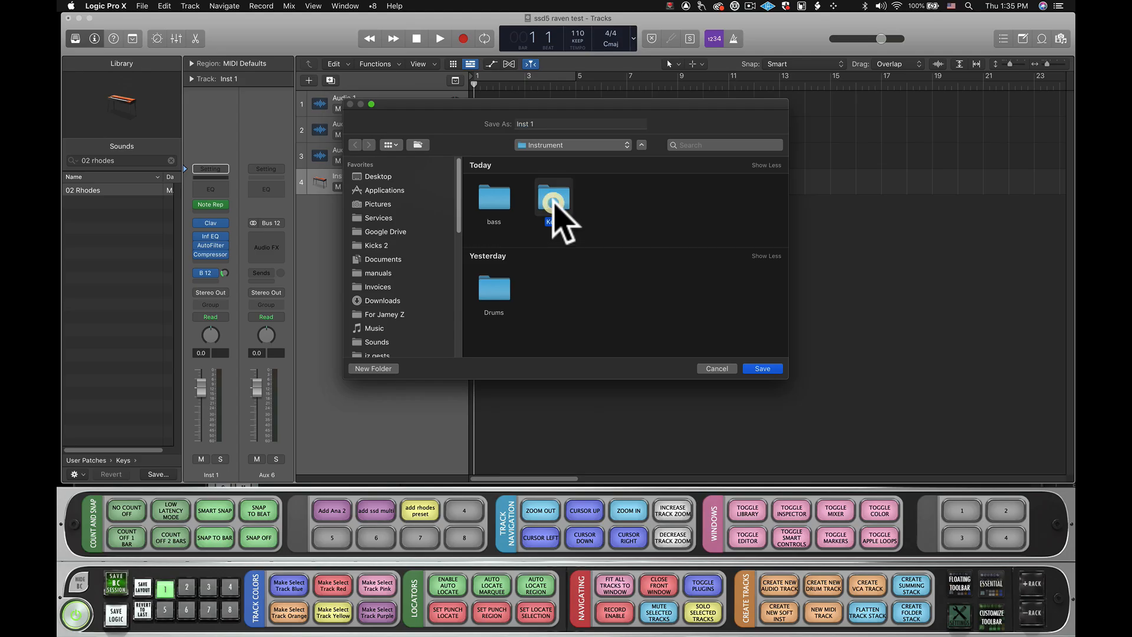
double_click(552, 199)
click(544, 122)
text(03)
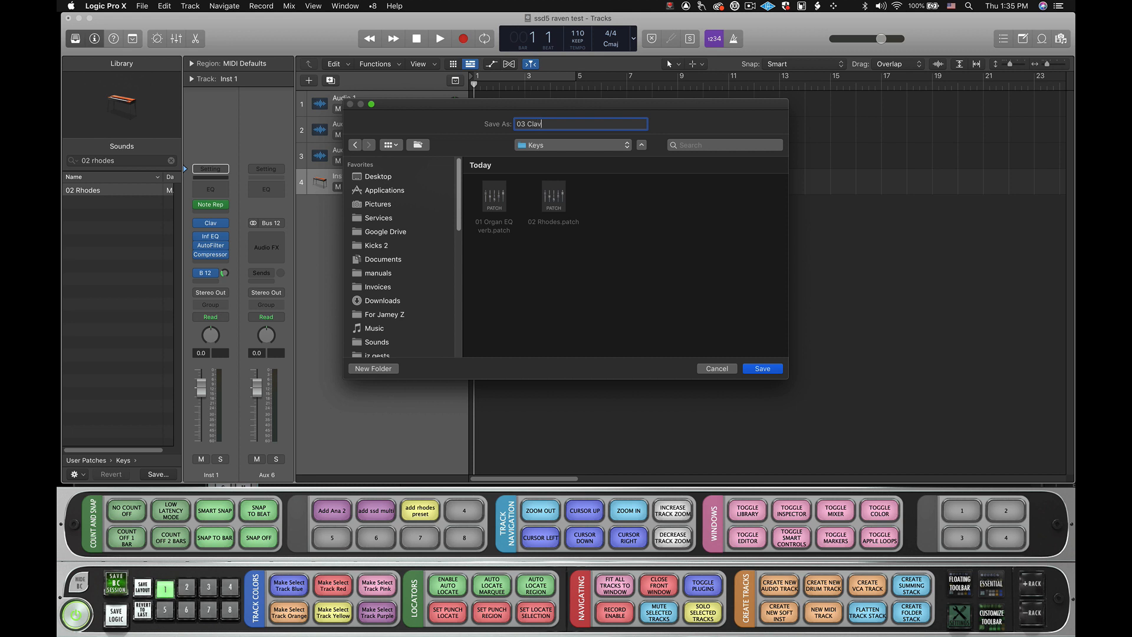
text( Clav)
click(762, 369)
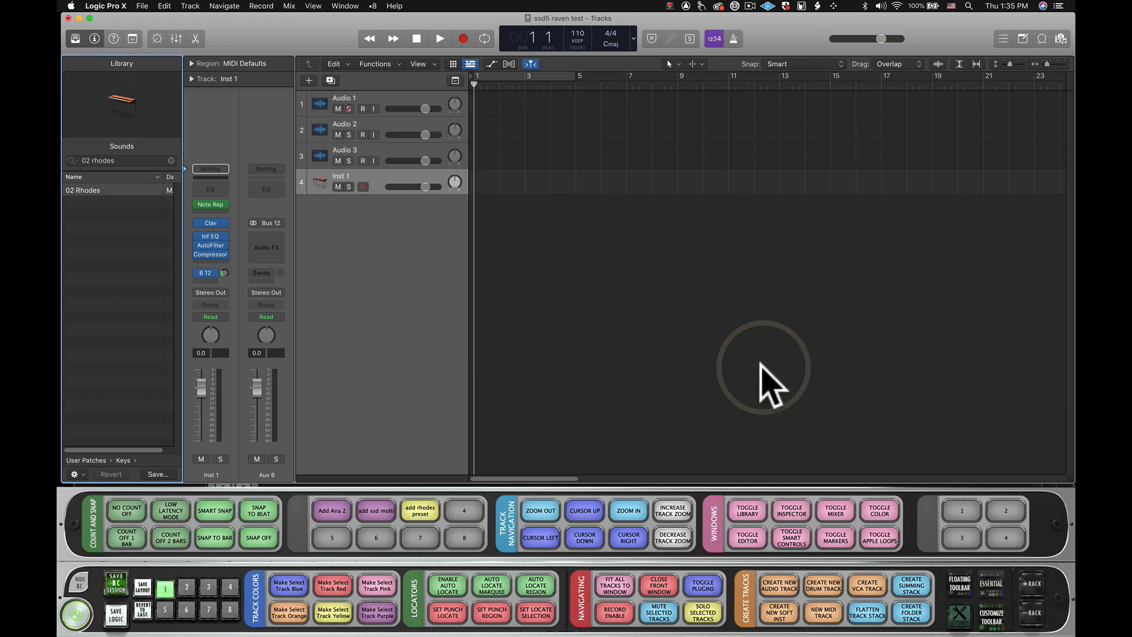
click(376, 184)
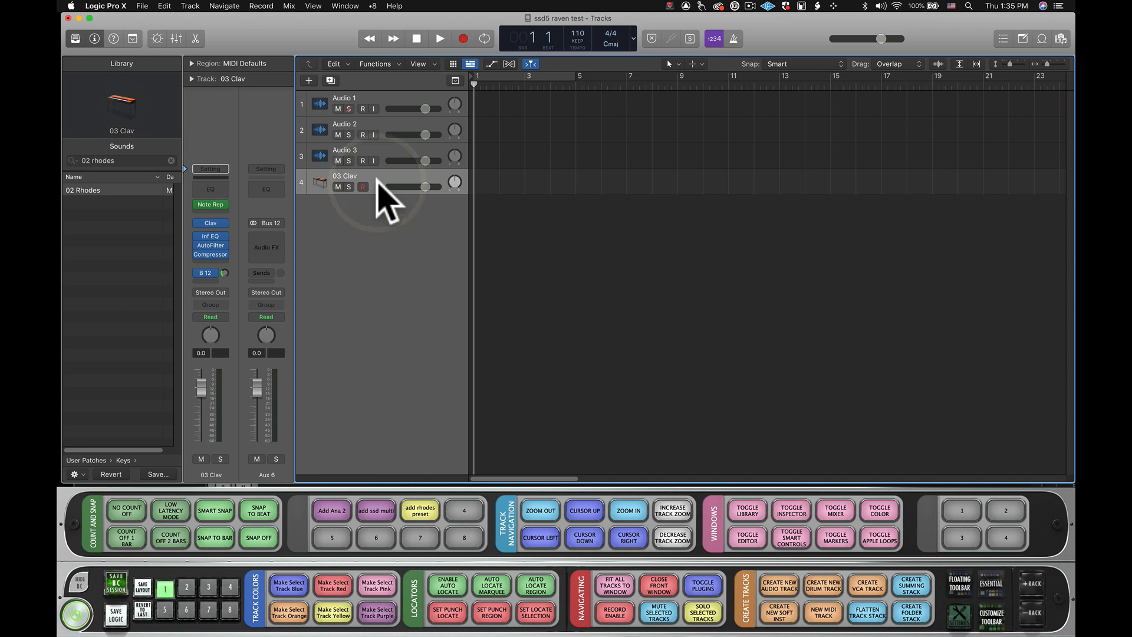
key(super+BackSpace)
- Load the user script add rhodes preset into button 4 and close the script list
click(464, 512)
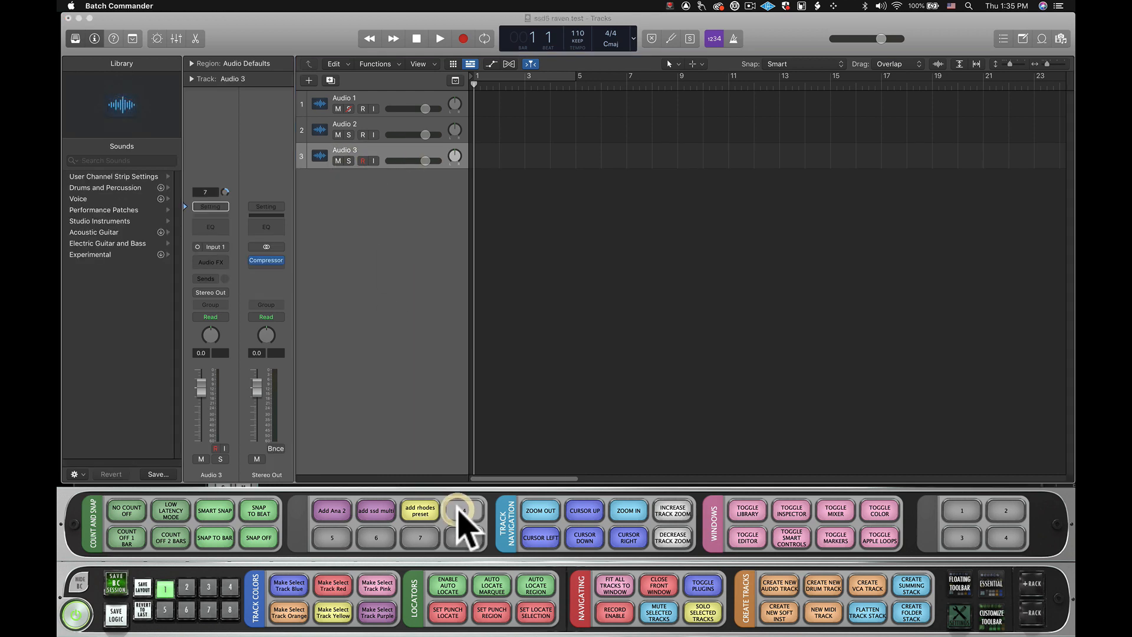
click(495, 407)
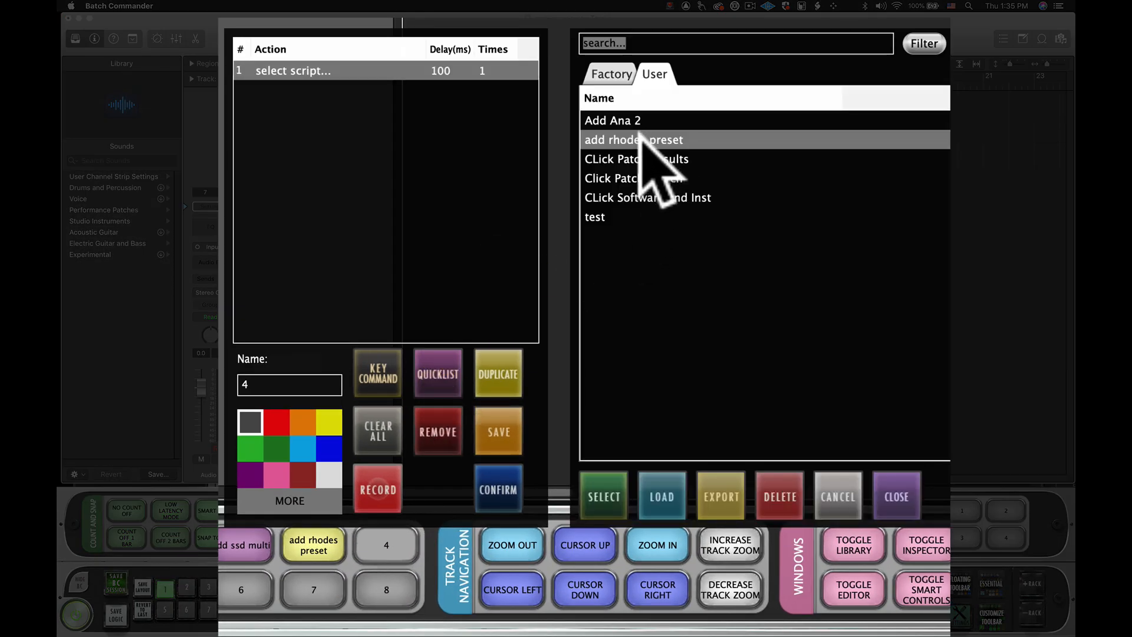
click(599, 491)
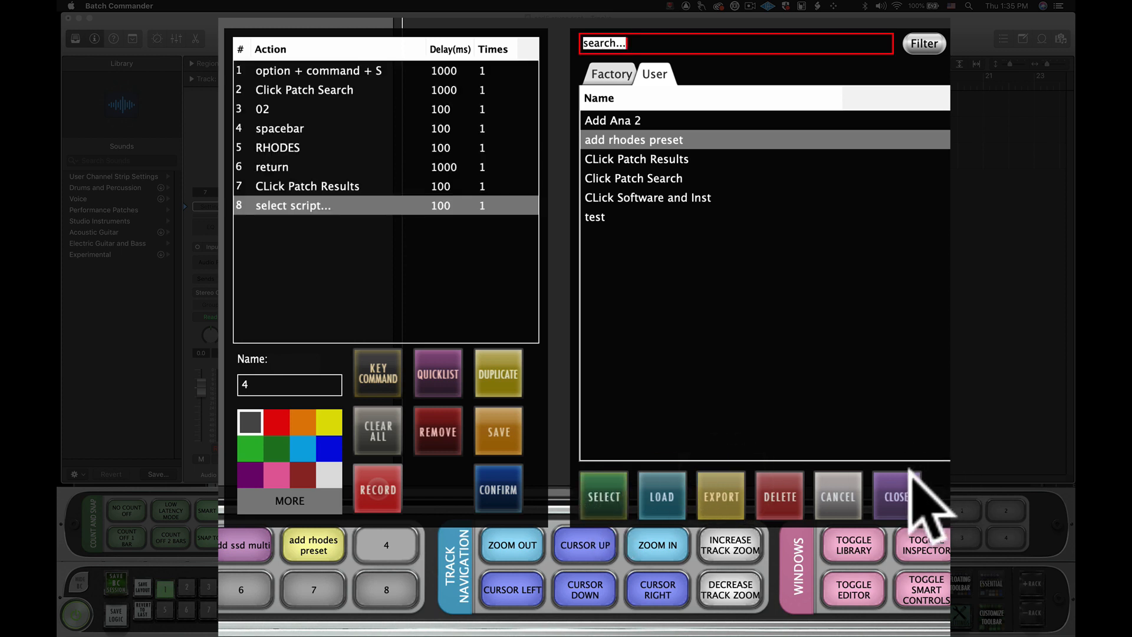
click(911, 490)
- Replace button 4's 02 action with 03 and its RHODES action with CLAV, and confirm the settings
click(289, 111)
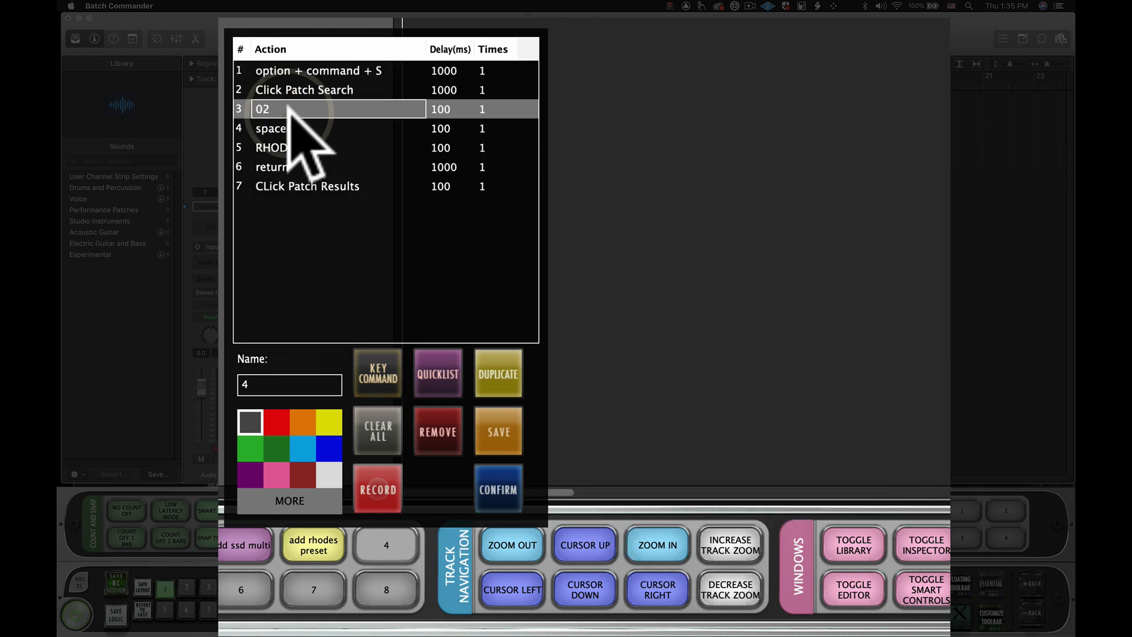
click(280, 147)
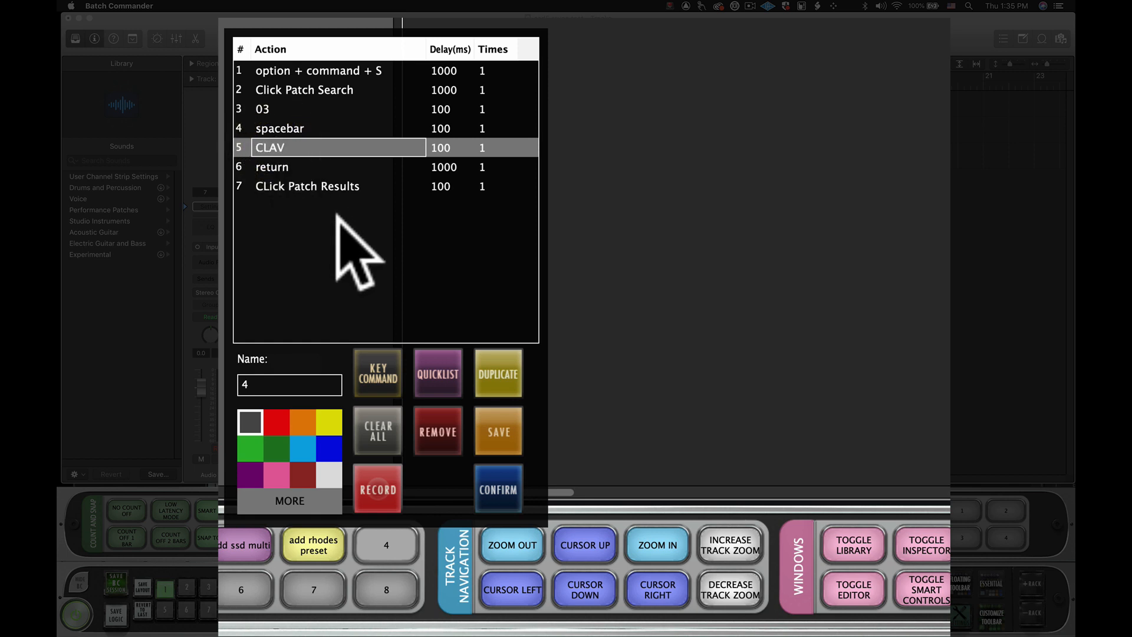
click(492, 478)
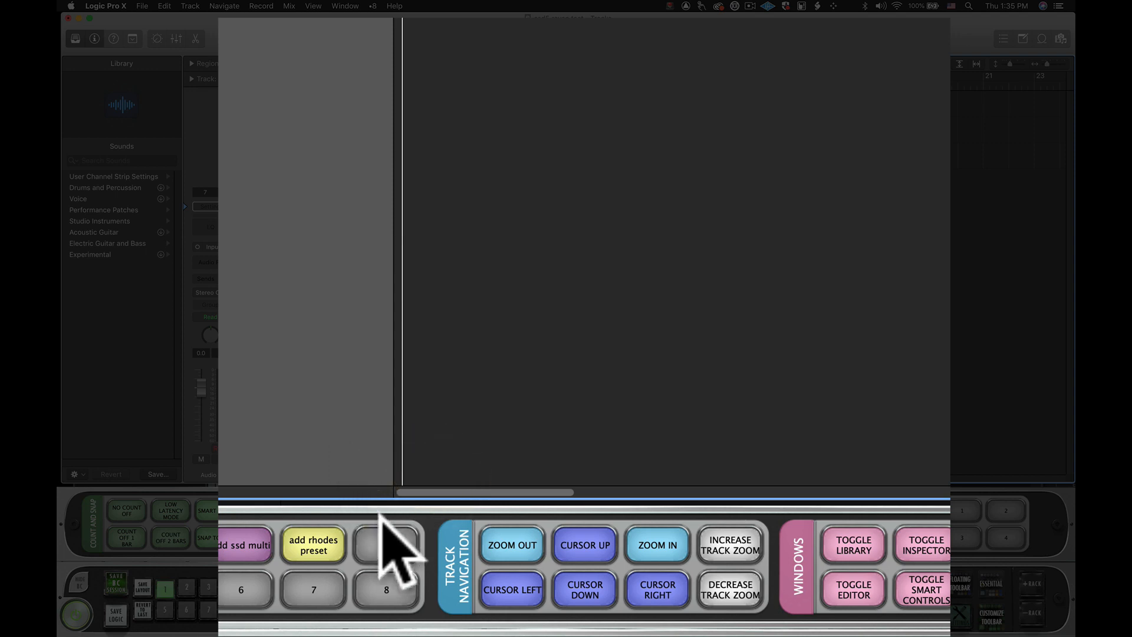
- Color button 4 blue, name it "clav" and confirm its settings
click(388, 539)
click(323, 448)
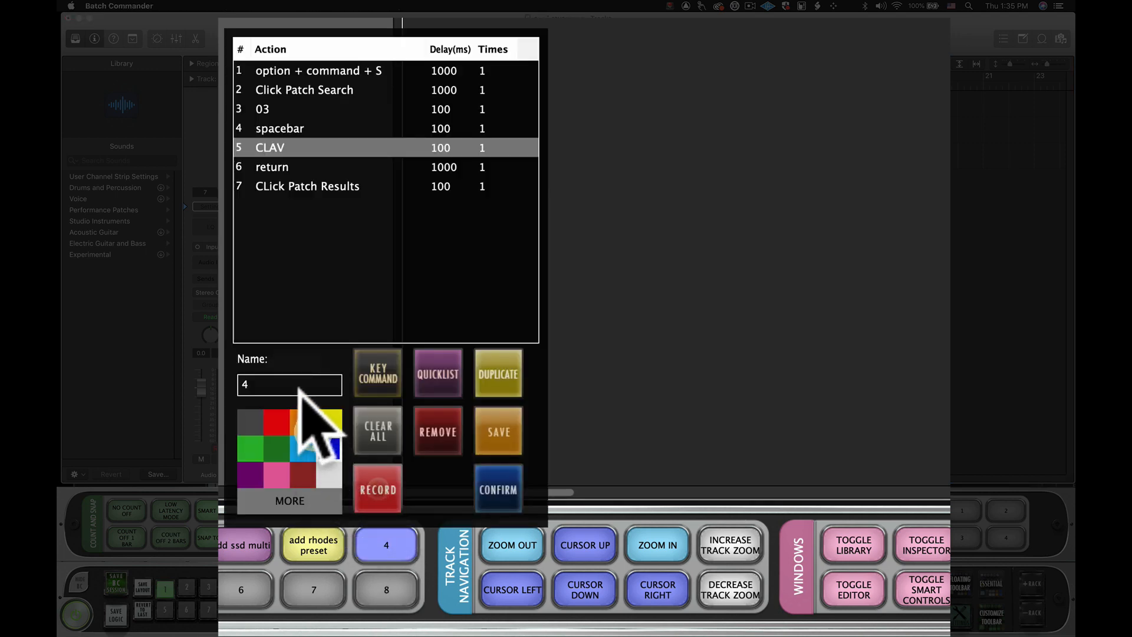
click(298, 383)
text(clav)
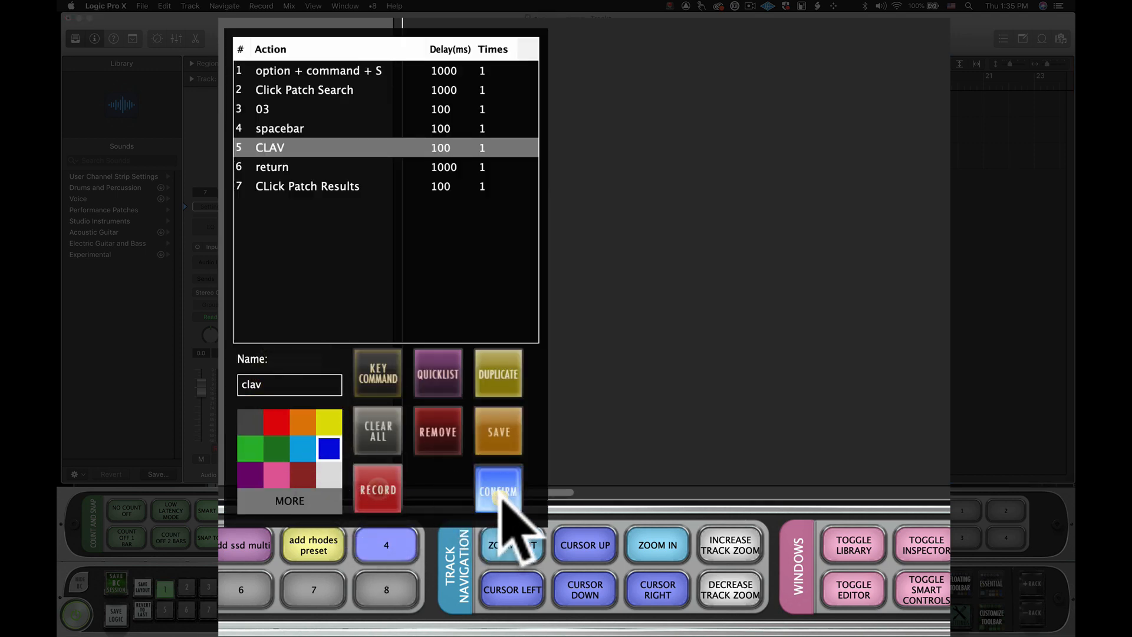
click(499, 489)
- Run the clav button to create an instrument track with the 03 Clav patch
click(475, 512)
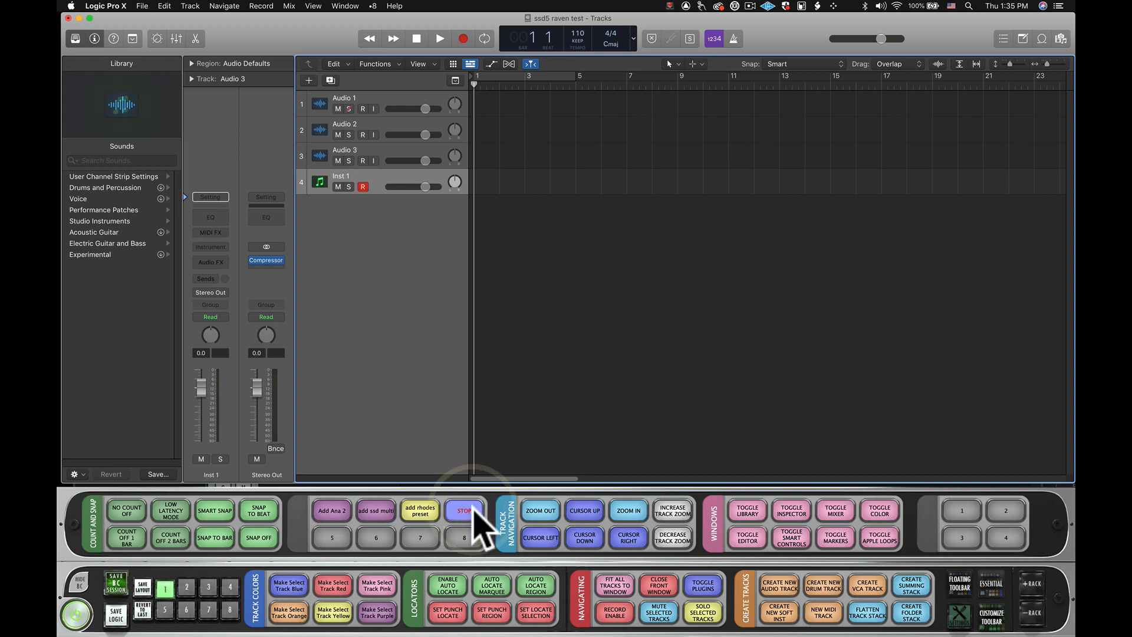